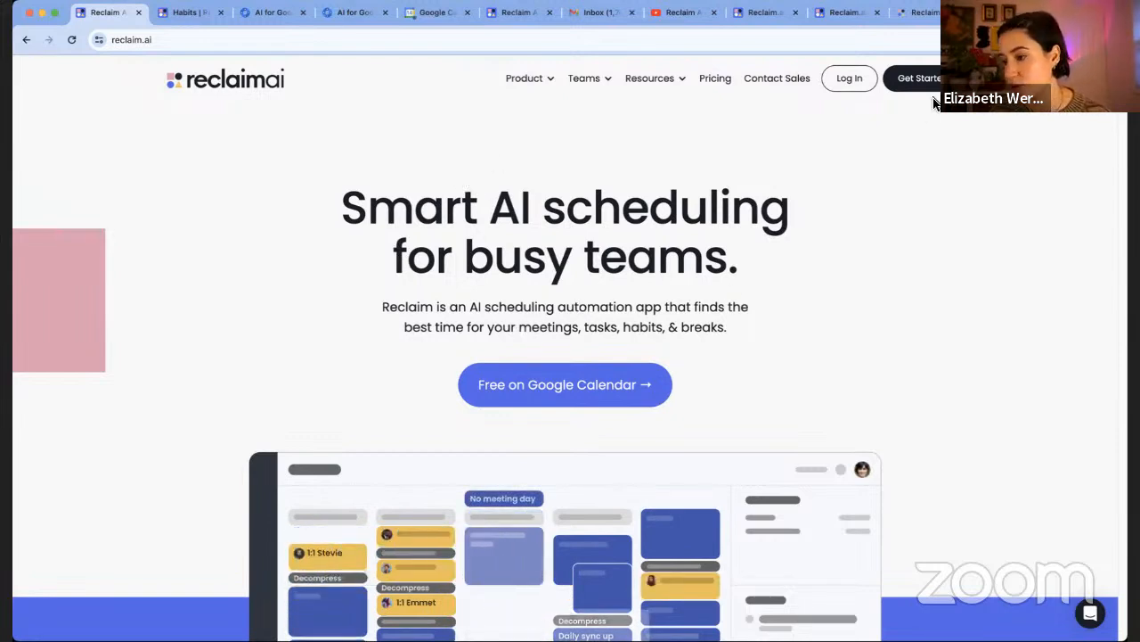
Log in to Reclaim and scroll through the November 2023 week planner with its priorities list
left_click(848, 79)
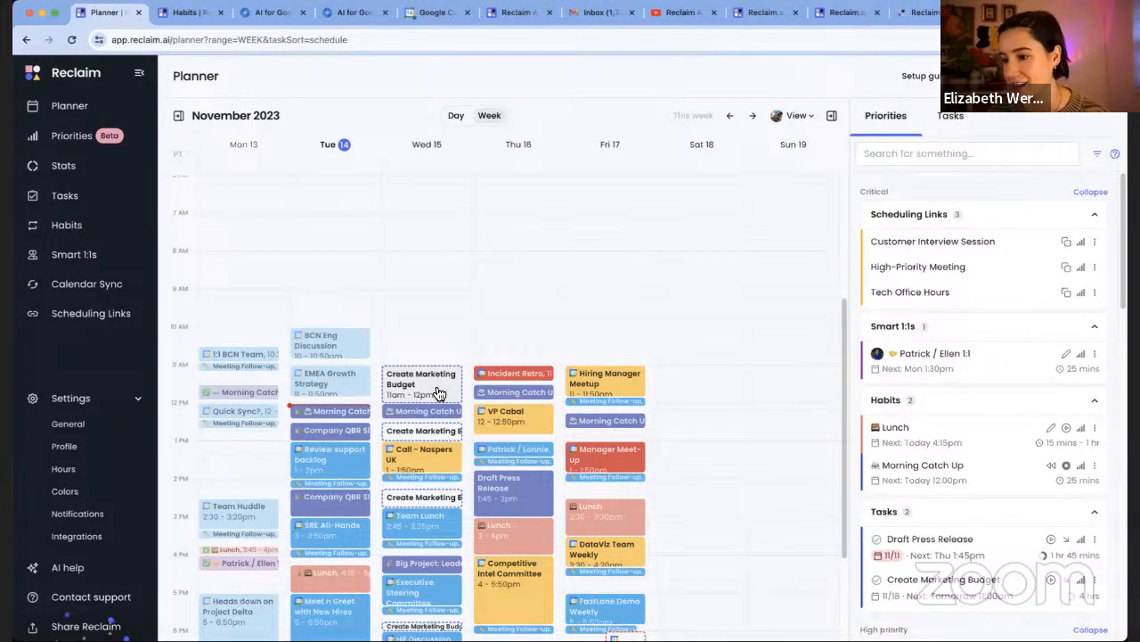
scroll(387, 193, "down", 1)
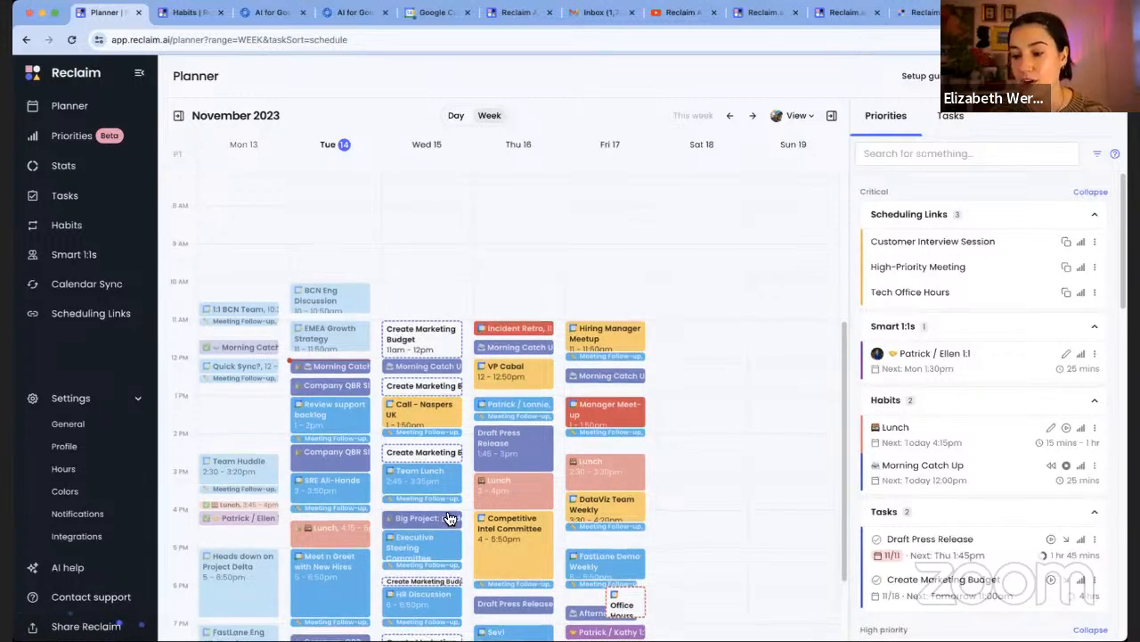
scroll(450, 517, "down", 1)
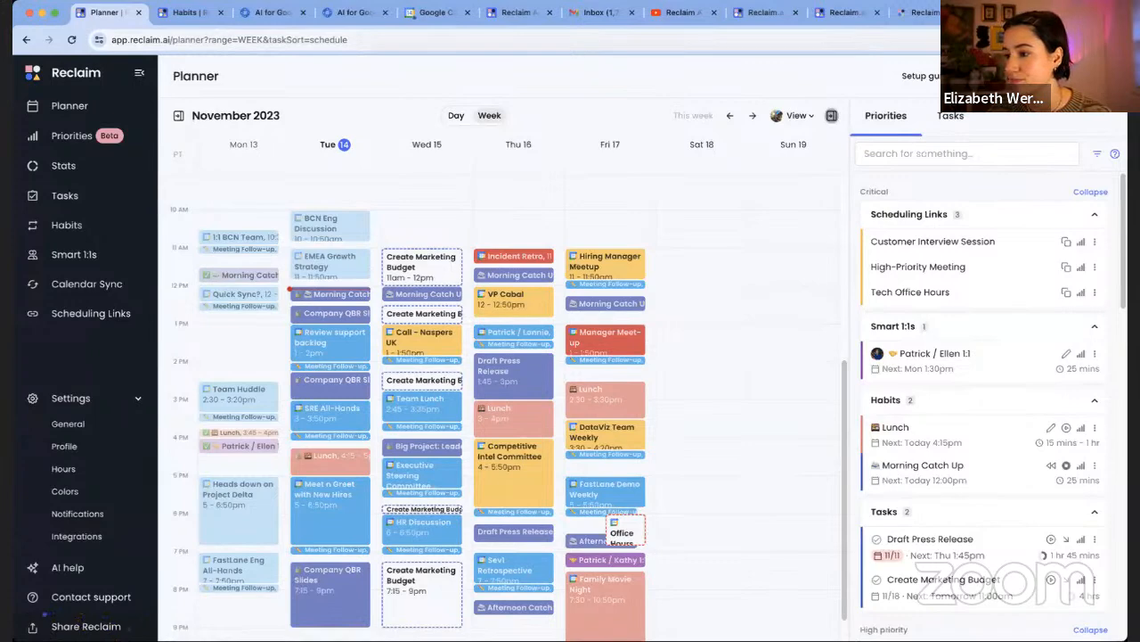
Hide and restore the priorities panel, scroll it from critical to low priority, then go to Habits
left_click(831, 115)
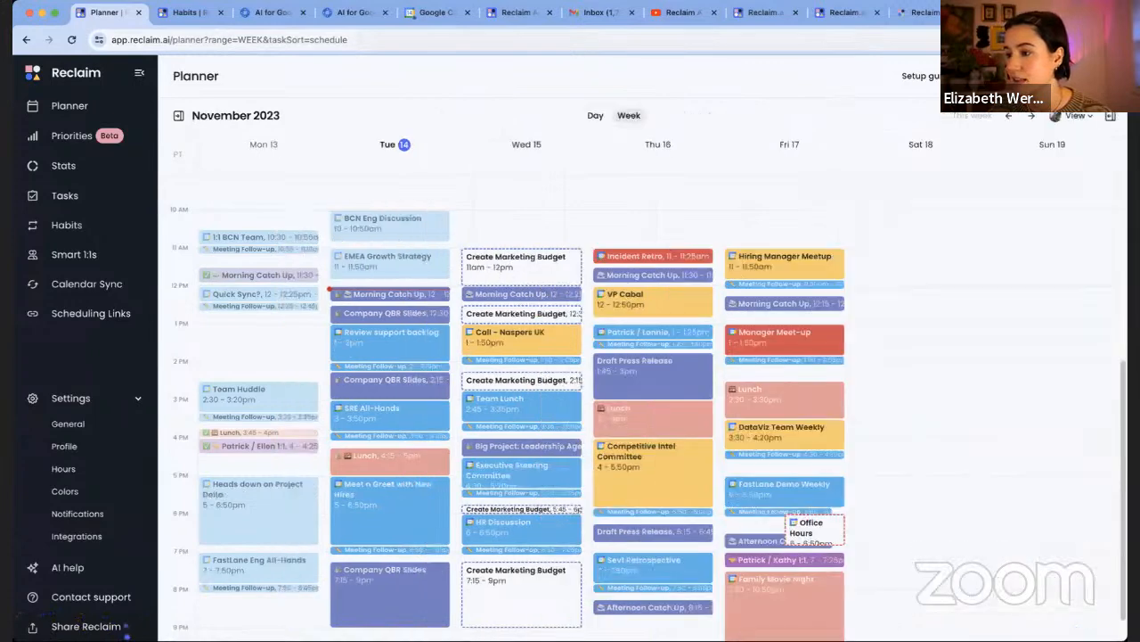
left_click(1112, 116)
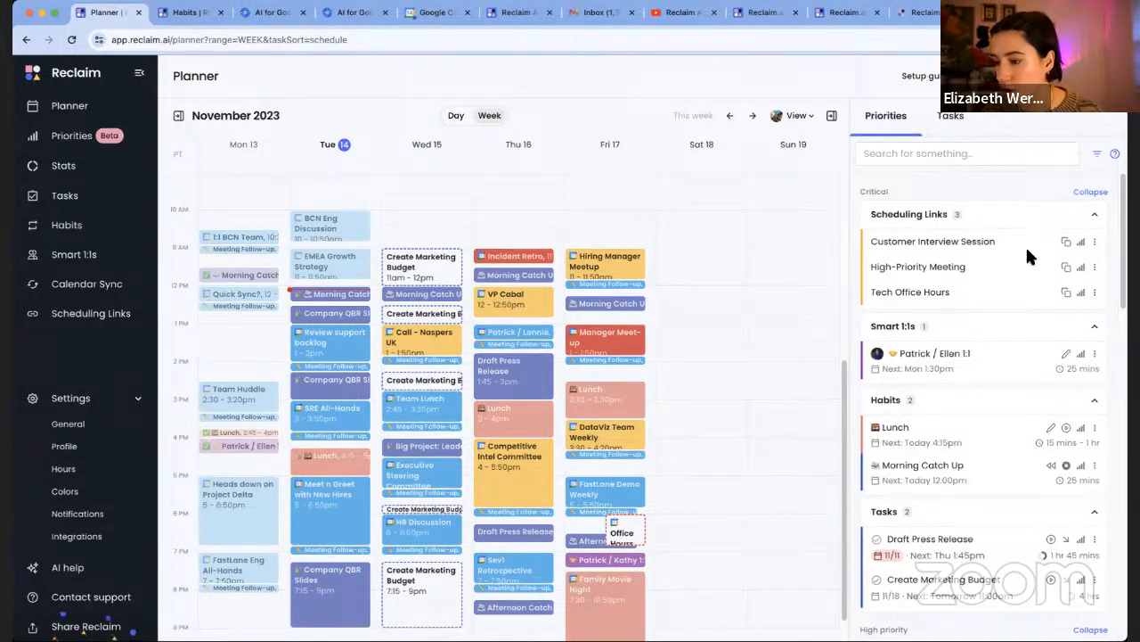
scroll(1022, 486, "down", 10)
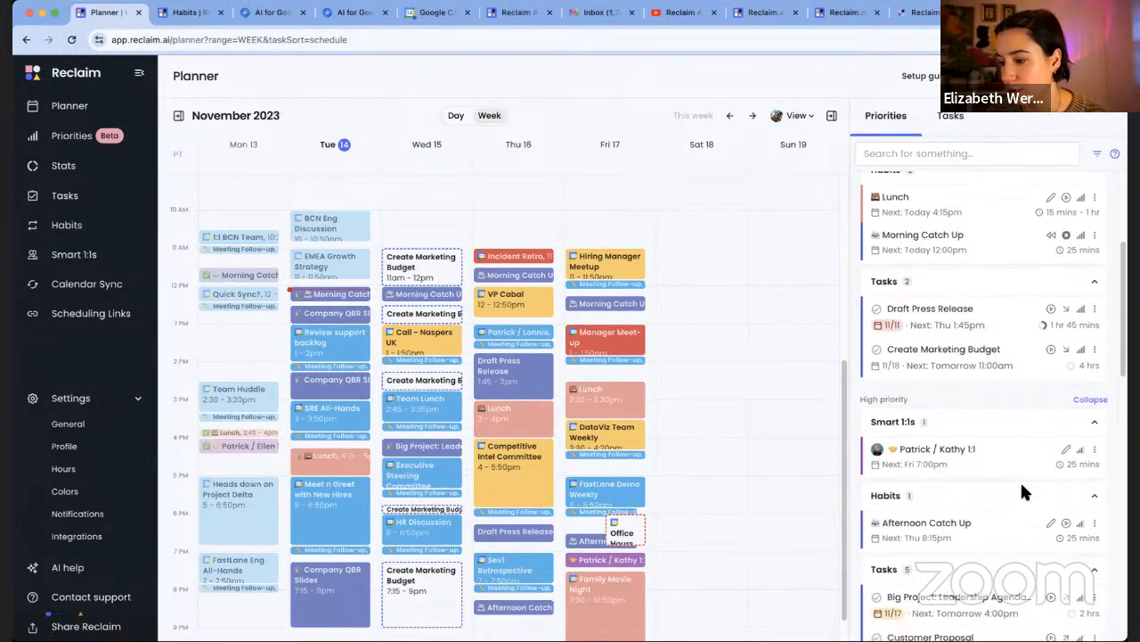
scroll(1022, 485, "down", 1)
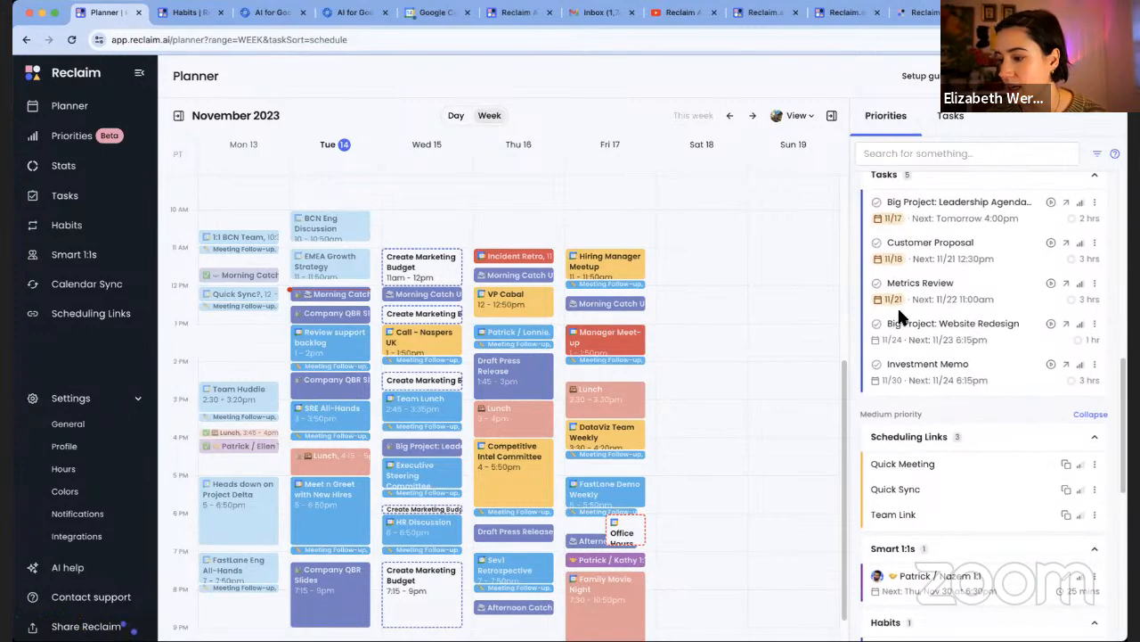
scroll(985, 478, "down", 4)
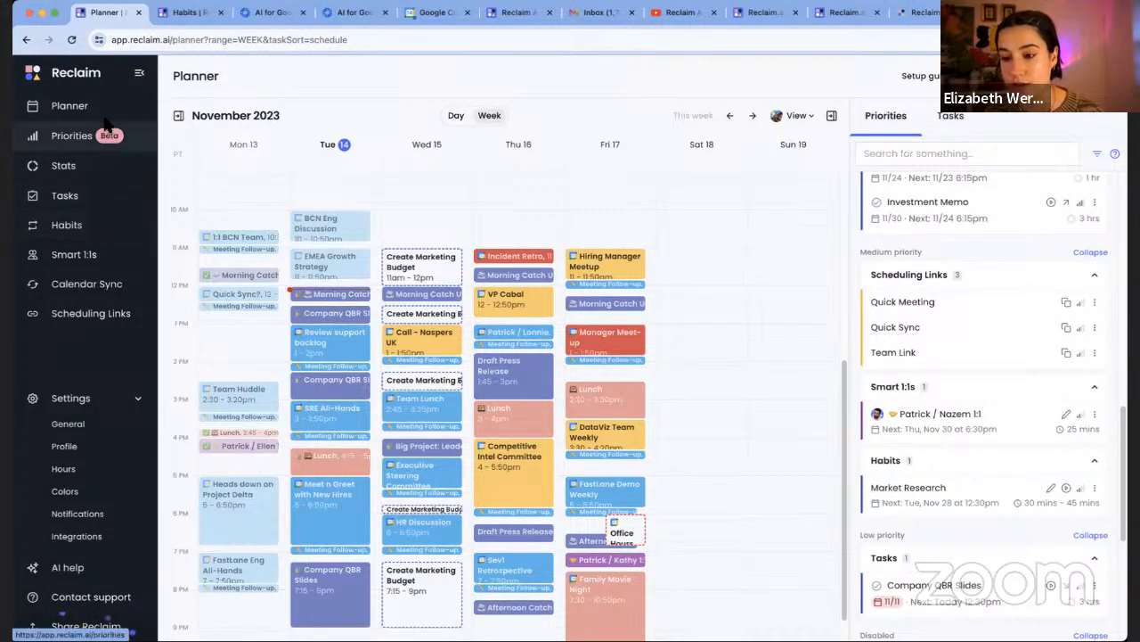
left_click(89, 229)
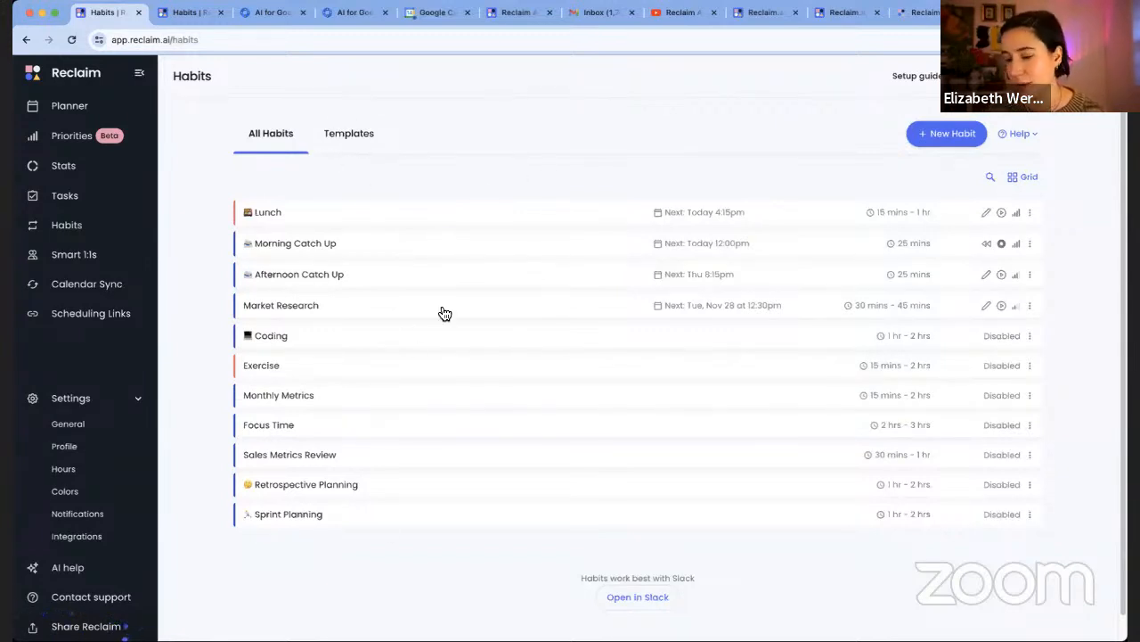
Show the habits as grid cards, then view the Templates tab with Lunch, Meditation and Reading templates
left_click(1032, 182)
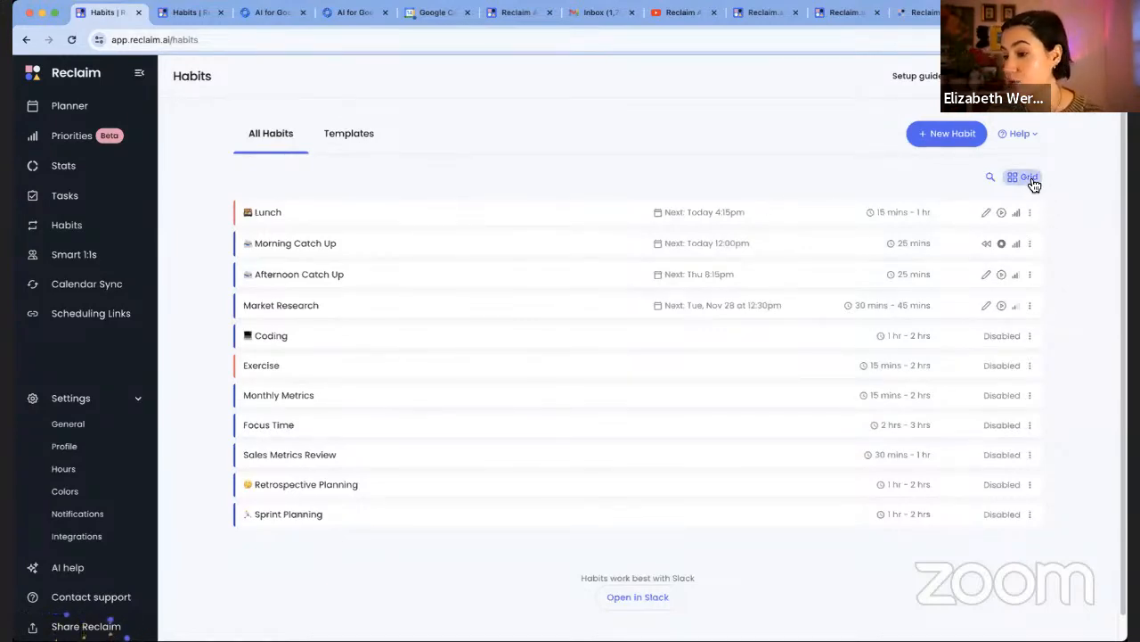
scroll(612, 504, "down", 2)
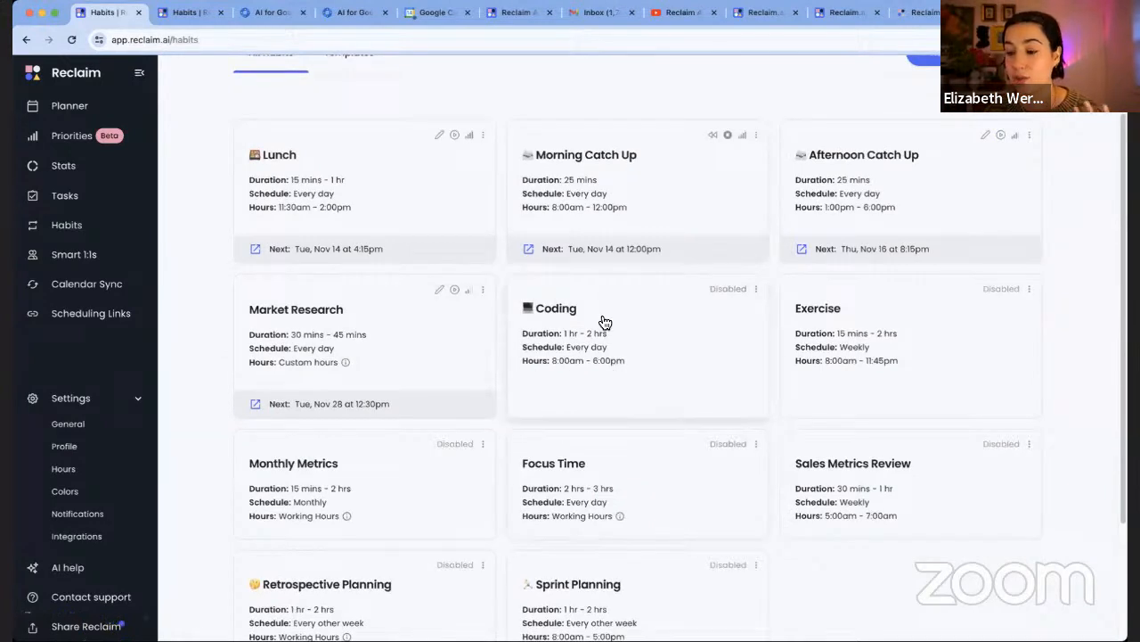
scroll(599, 316, "up", 1)
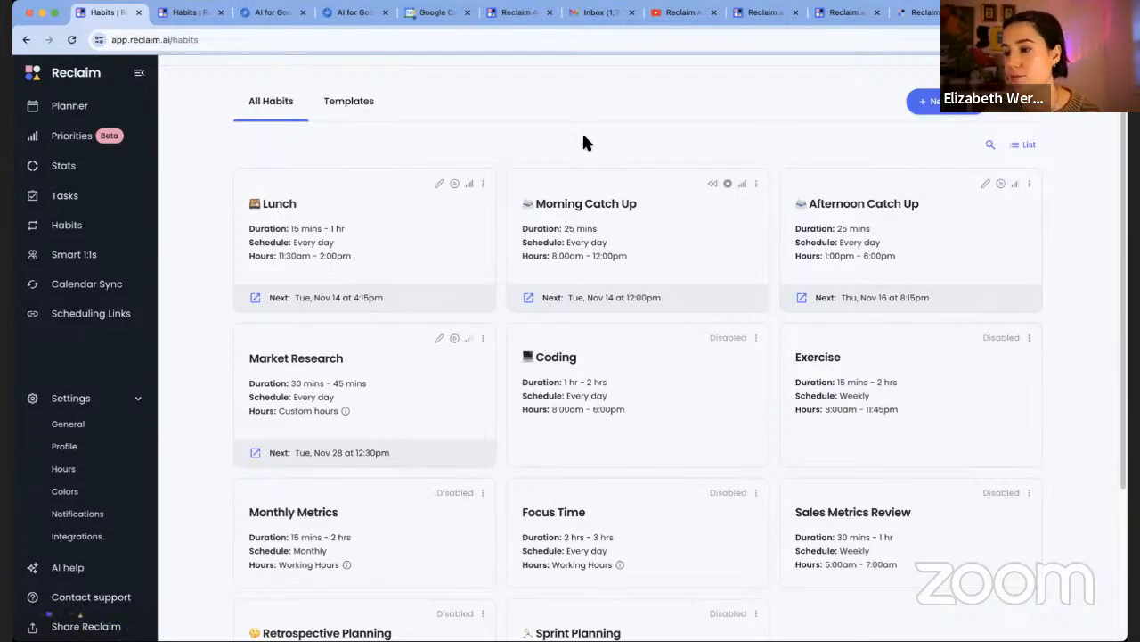
left_click(347, 105)
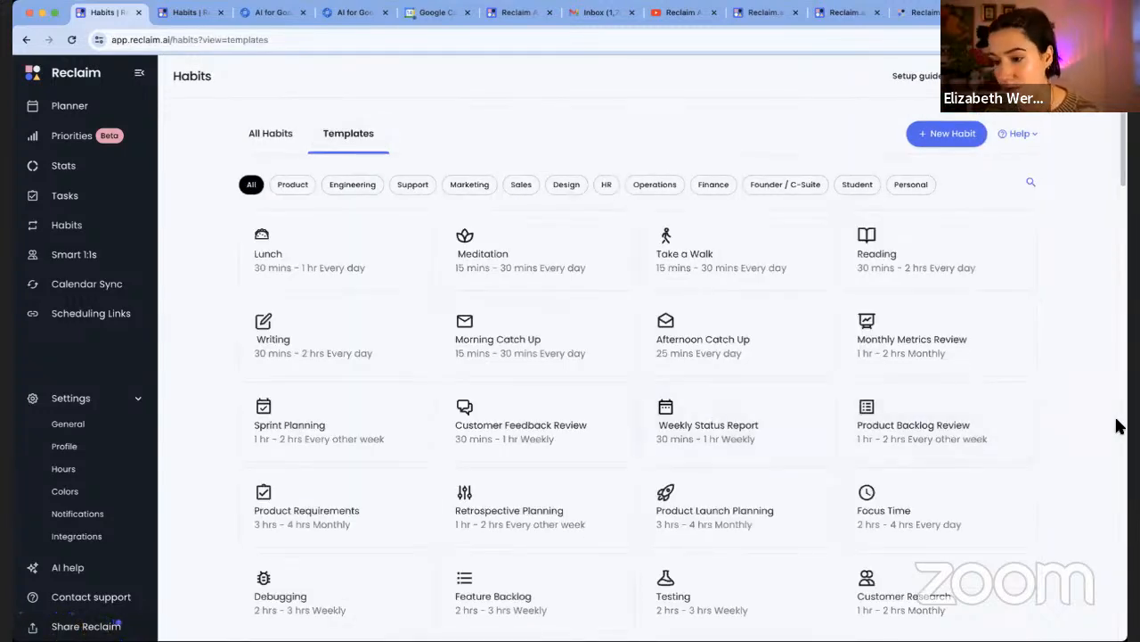
Filter templates by Sales, then Design, and start a habit from the Weekly Design Review template
left_click(524, 188)
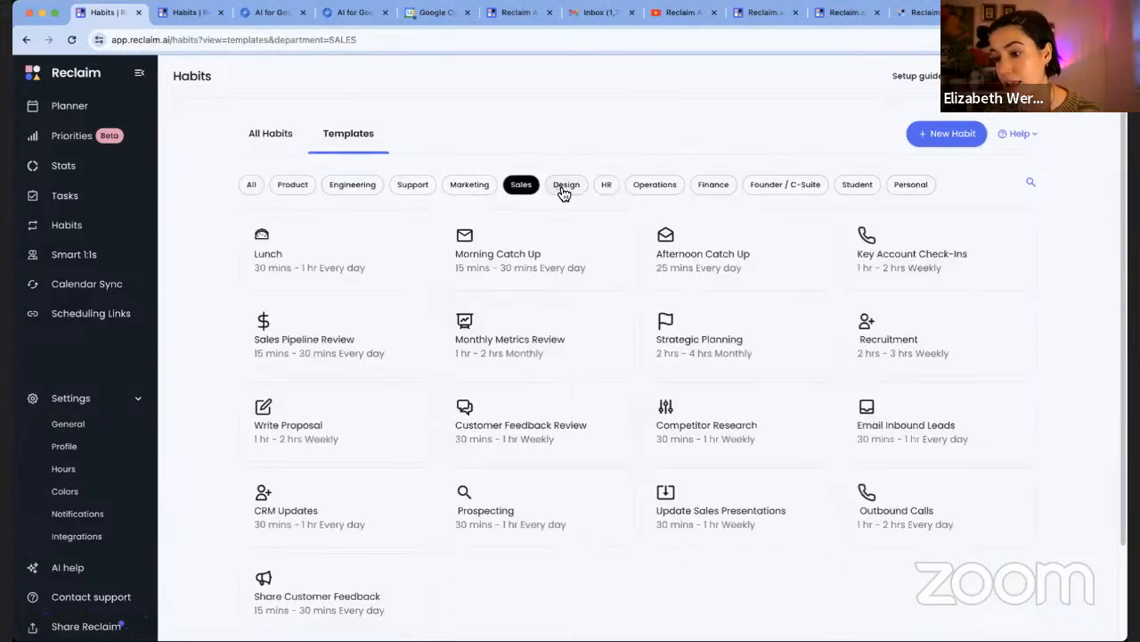
left_click(563, 187)
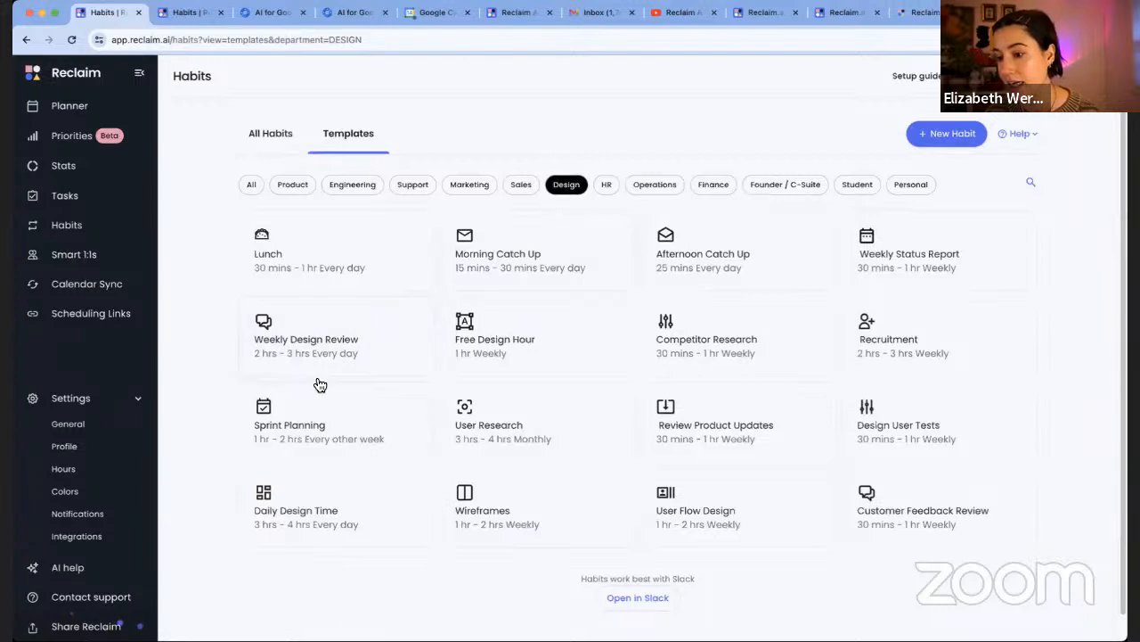
left_click(377, 353)
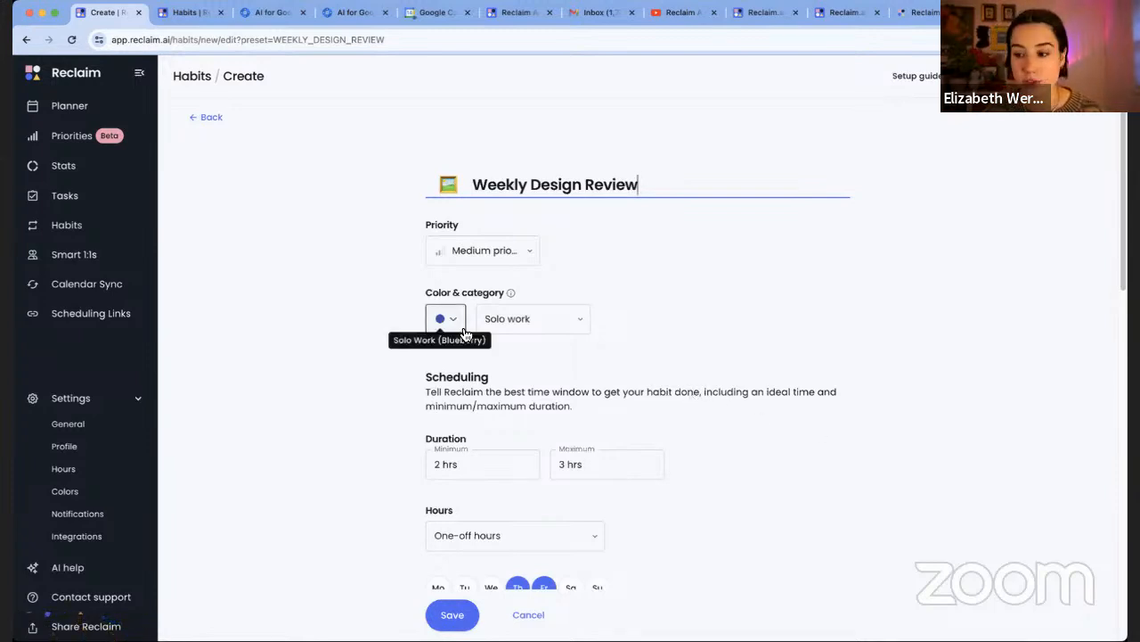
Set the Weekly Design Review habit's priority to High
left_click(525, 251)
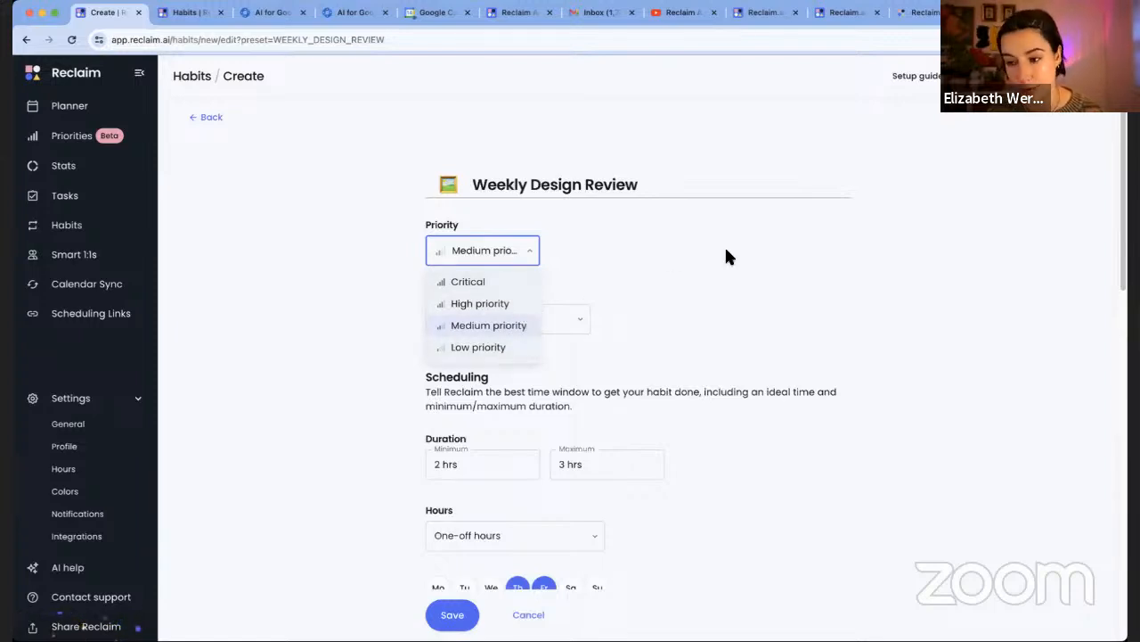
left_click(668, 245)
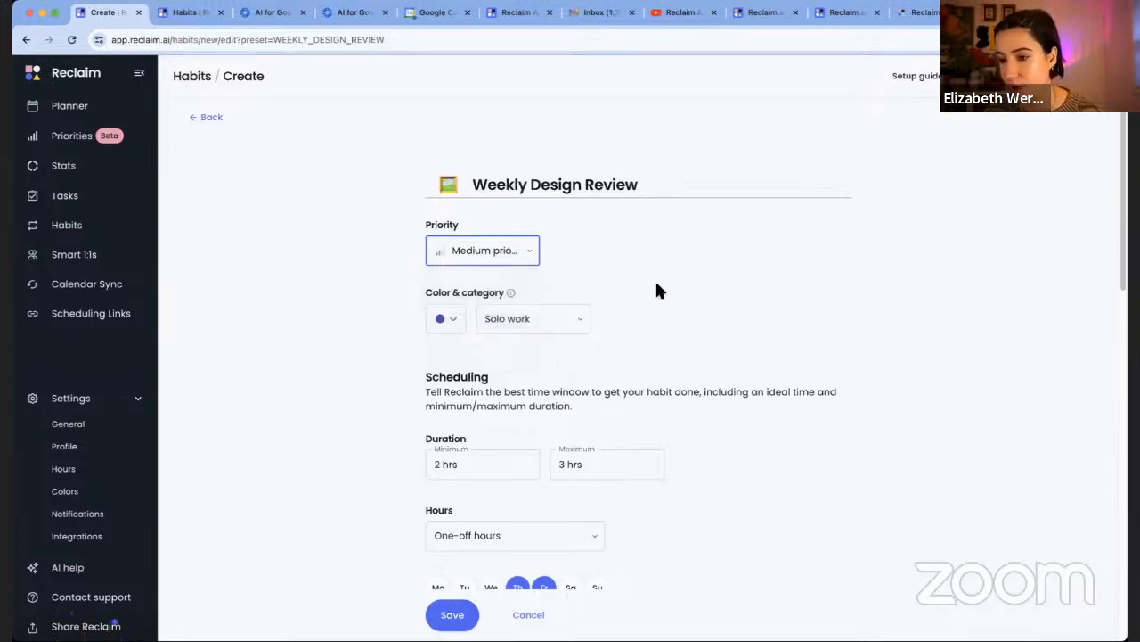
left_click(525, 255)
left_click(501, 306)
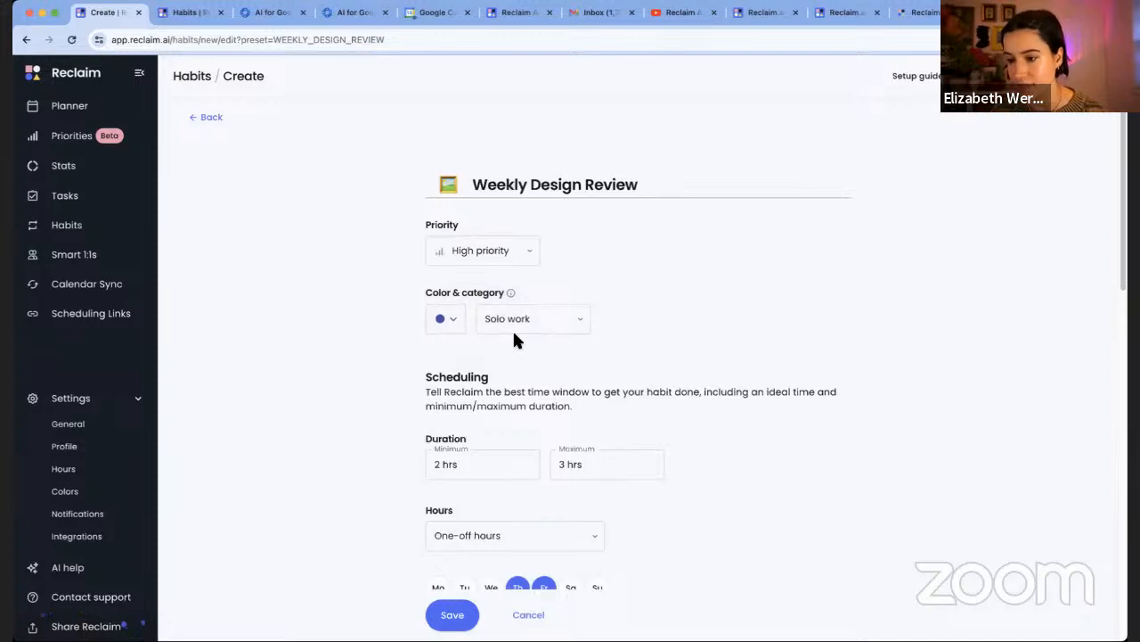
scroll(733, 325, "down", 1)
Review the habit category choices, keeping Solo work, and scroll down the form
left_click(552, 285)
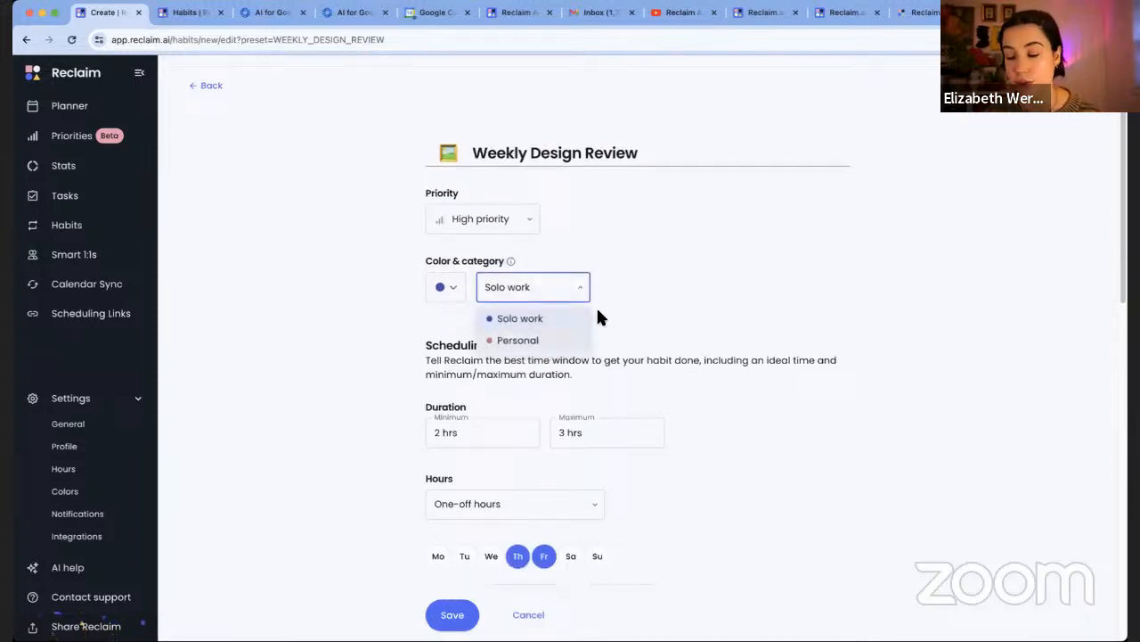
left_click(635, 294)
scroll(673, 328, "down", 3)
scroll(673, 328, "down", 4)
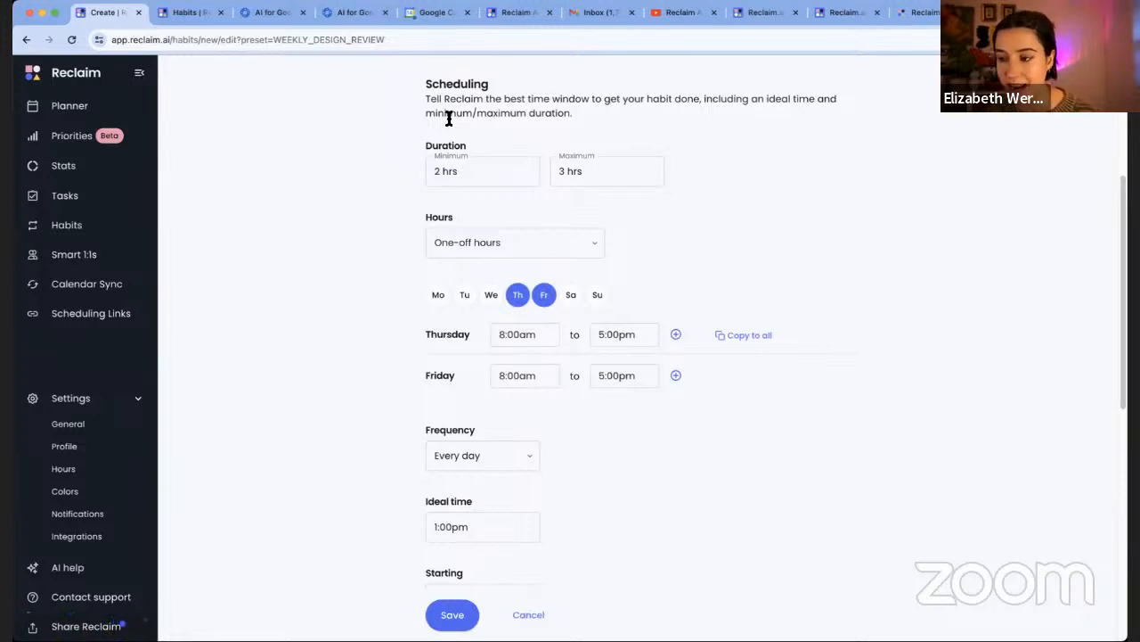
Change the minimum duration from 2 hrs to 30 mins, then view the Hours options
left_click(436, 172)
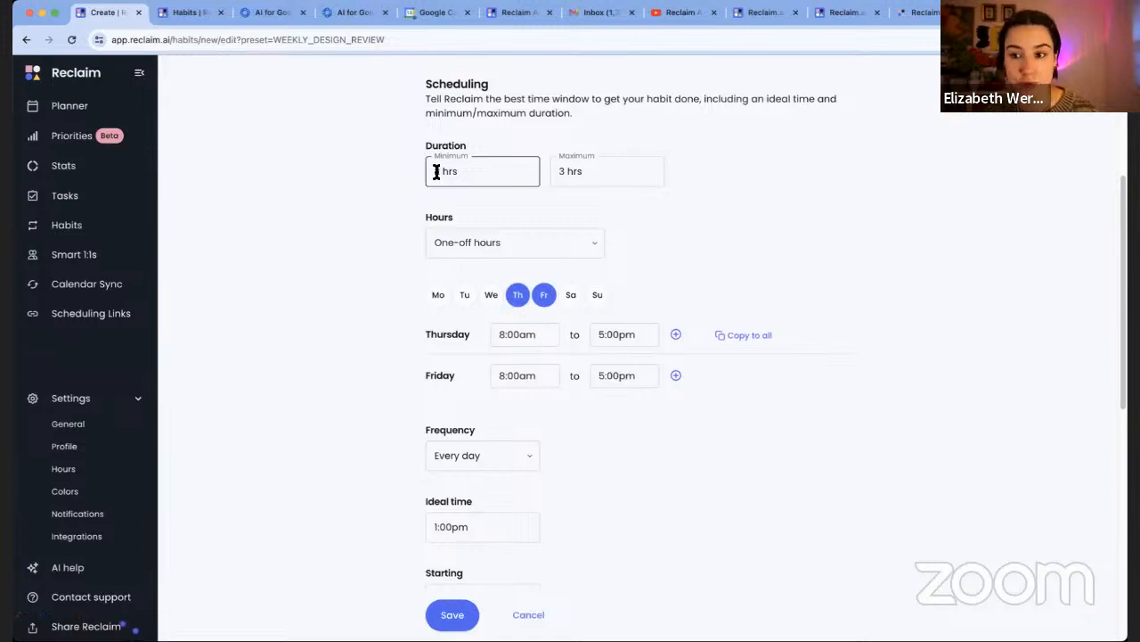
left_click(429, 174)
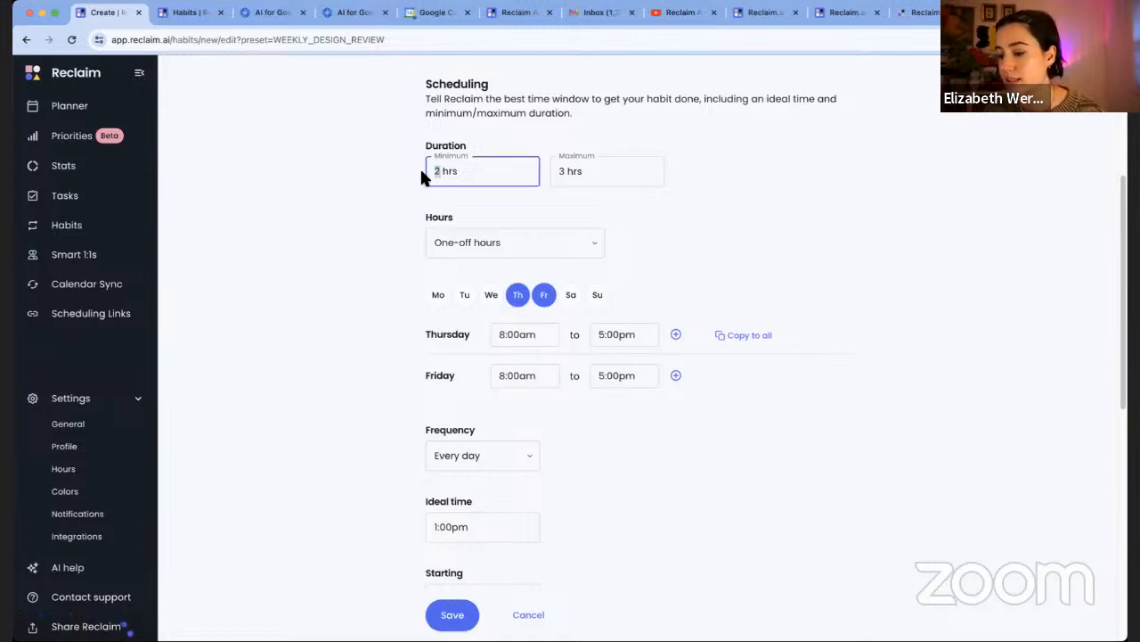
key("Right")
key("Right")
key("Right")
key("Right")
key("BackSpace")
key("BackSpace")
key("BackSpace")
key("BackSpace")
key("BackSpace")
type("30mins")
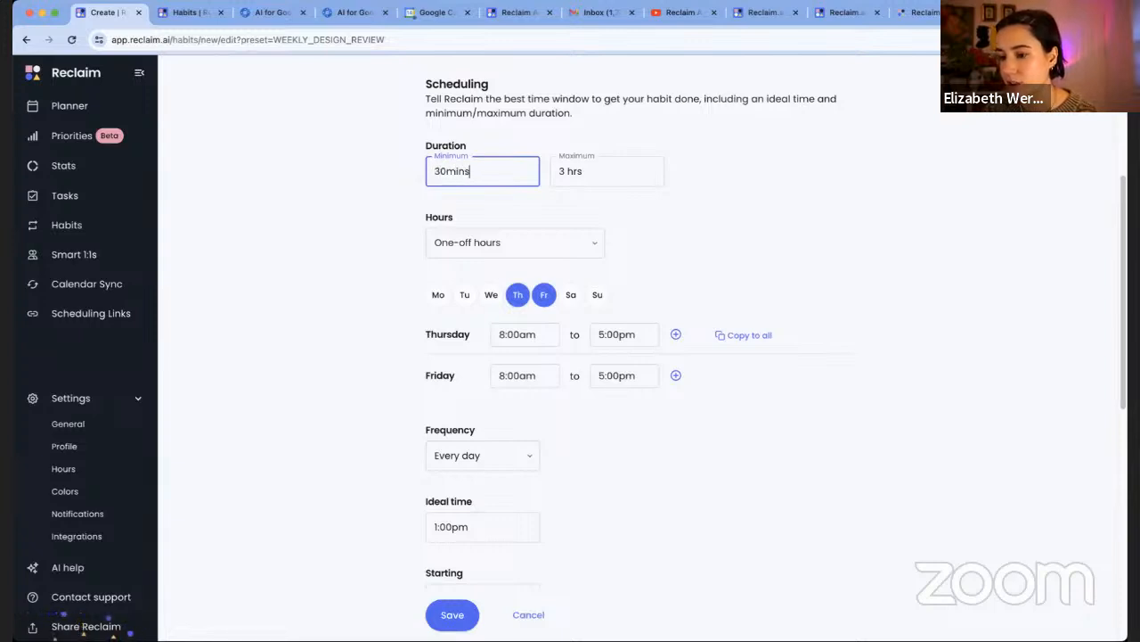
left_click(720, 190)
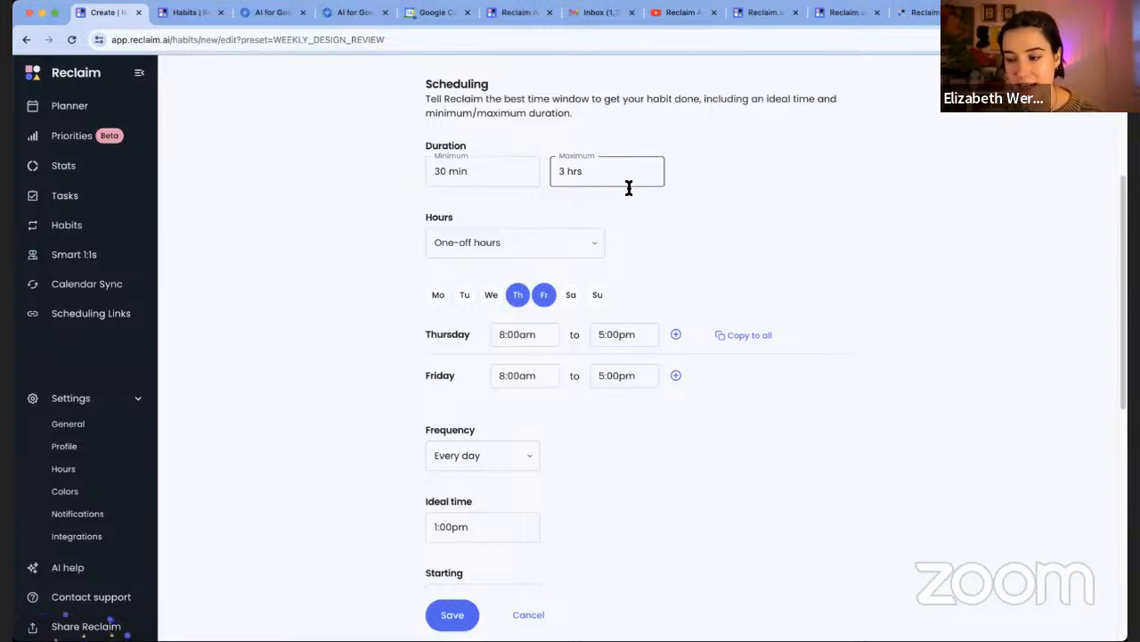
left_click(587, 253)
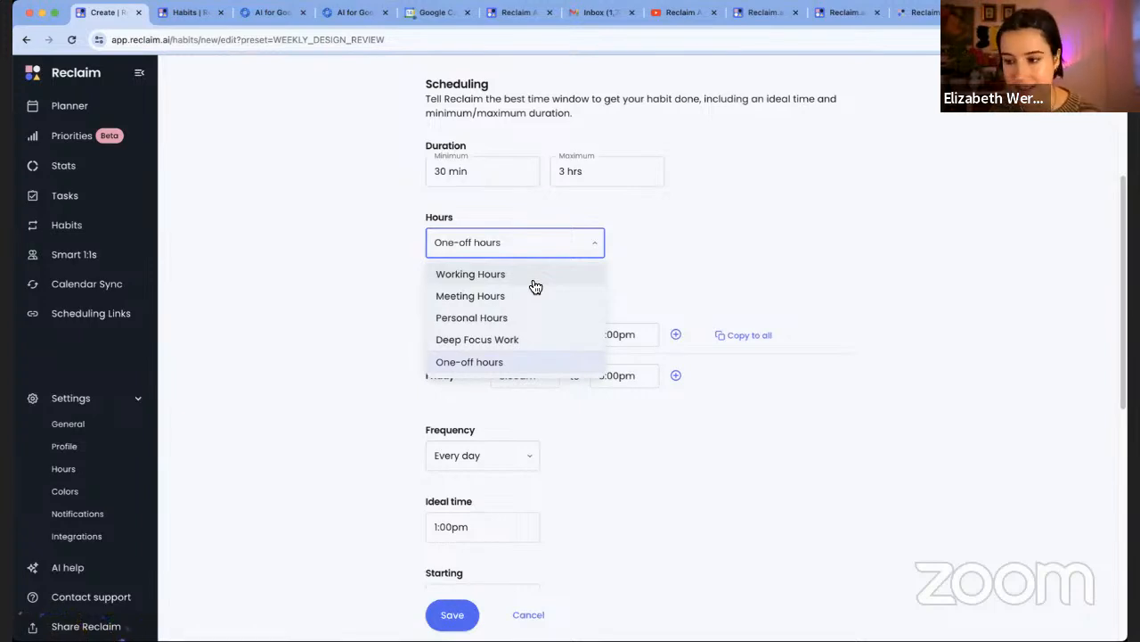
Switch the habit's Hours from One-off hours to Working Hours
left_click(567, 369)
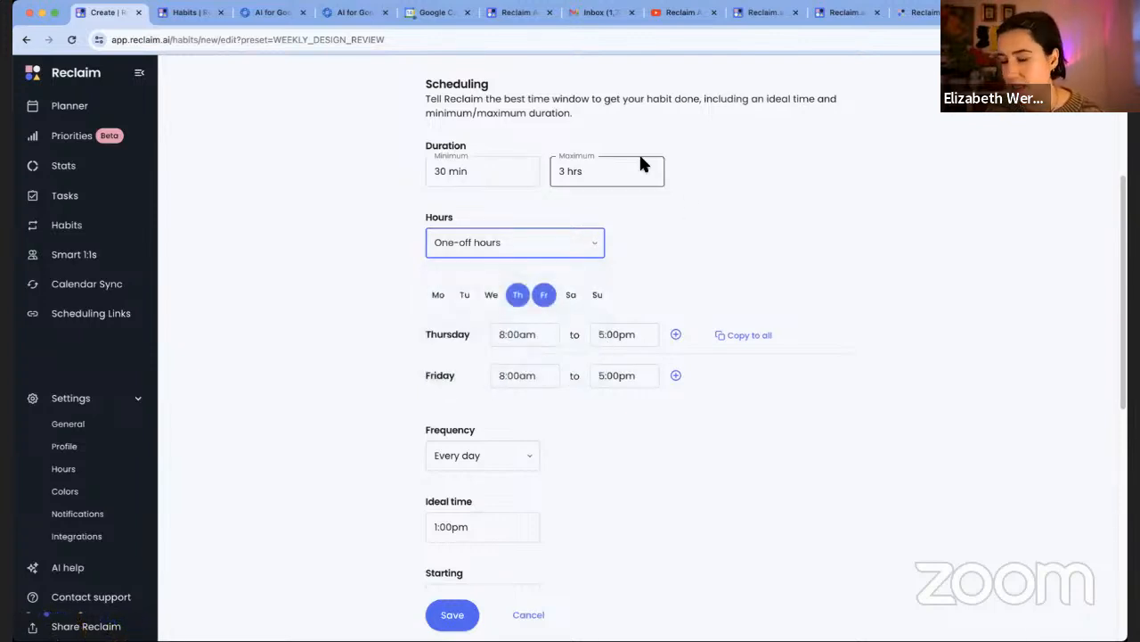
scroll(727, 203, "up", 3)
scroll(727, 203, "down", 2)
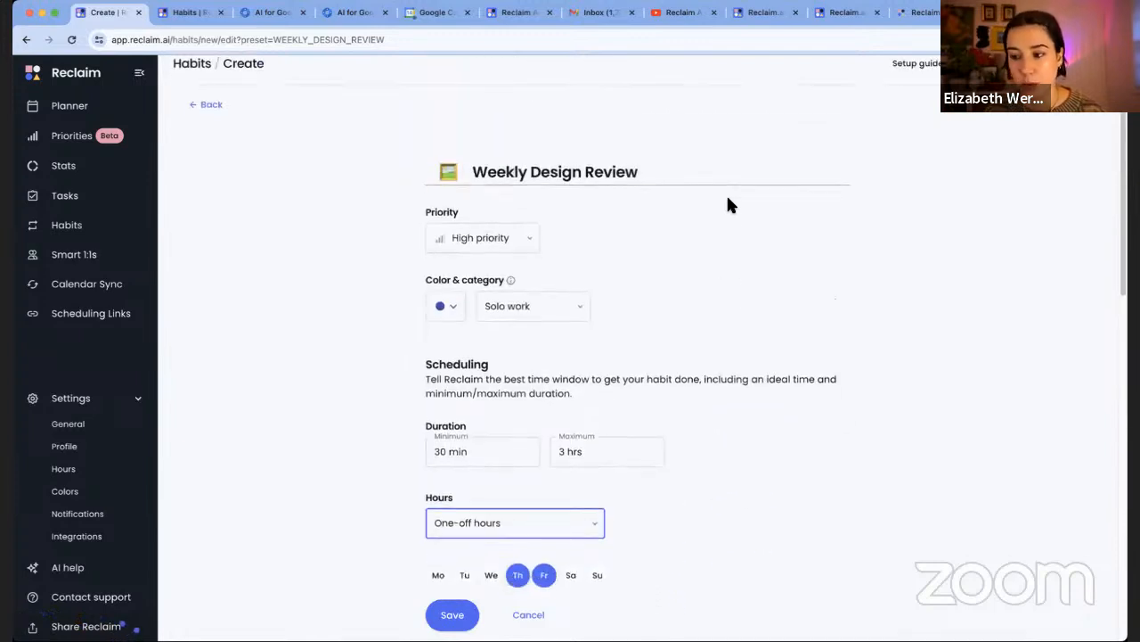
scroll(727, 205, "down", 2)
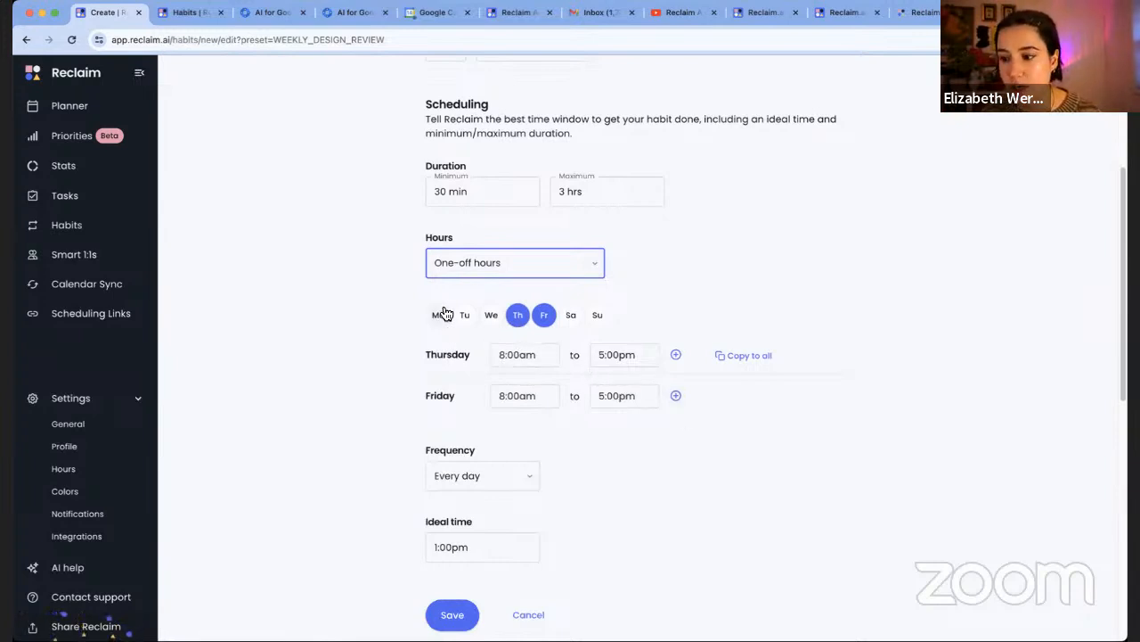
left_click(470, 267)
left_click(479, 296)
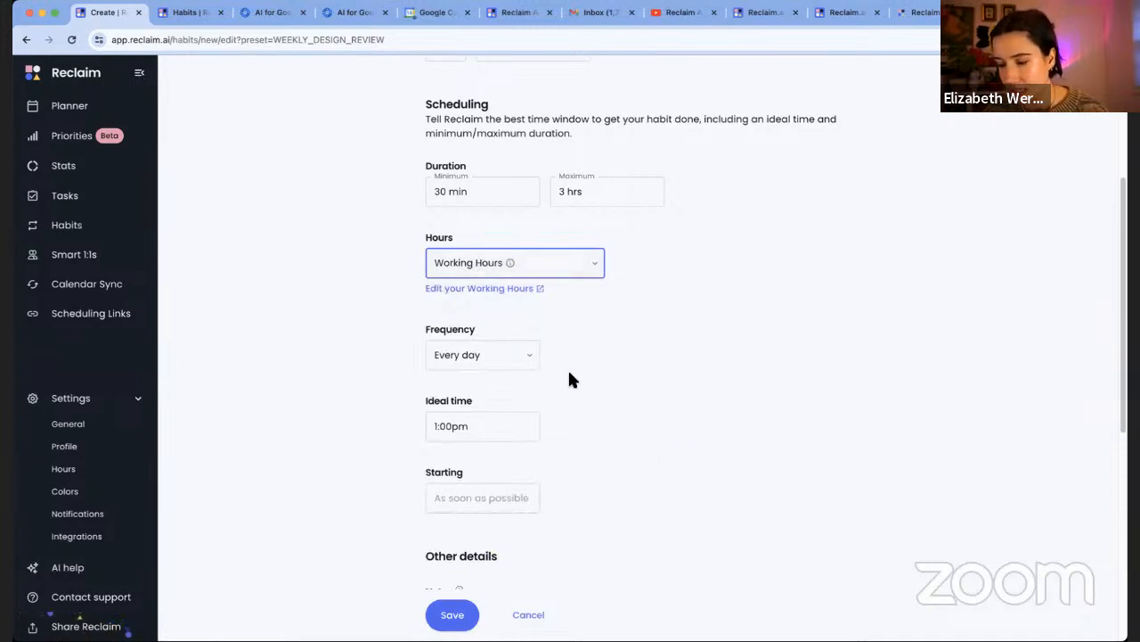
Open the Working Hours settings (Monday–Friday 8:00am–6:00pm) in a new tab
left_click(482, 288)
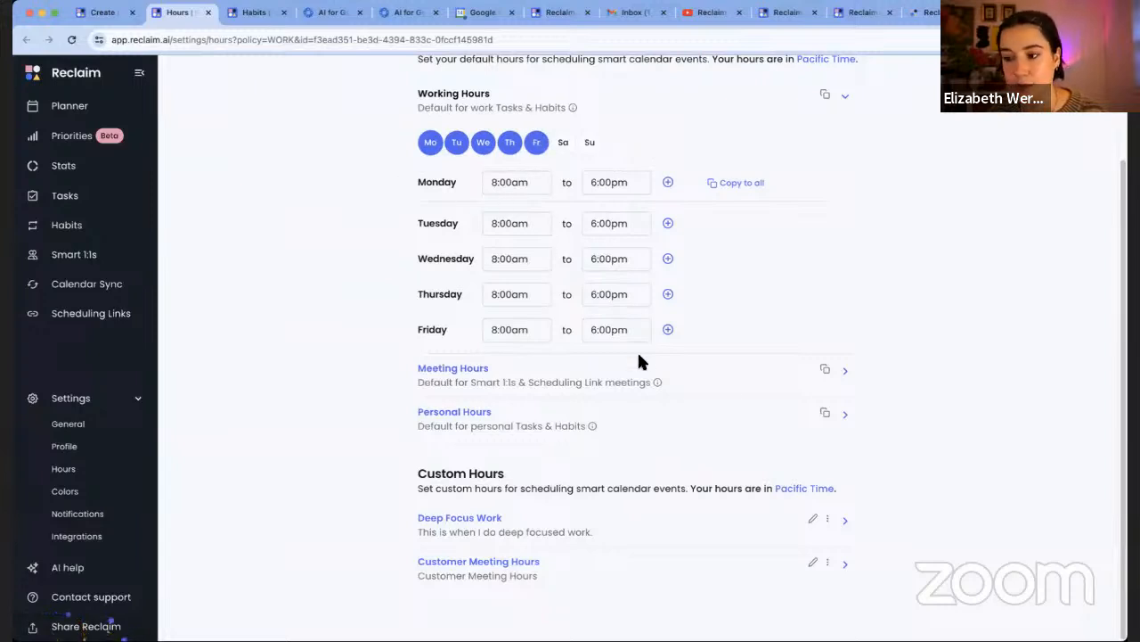
Add and remove an extra Monday range, reset Wednesday to 9:00am–5:00pm, and return to the habit
left_click(668, 183)
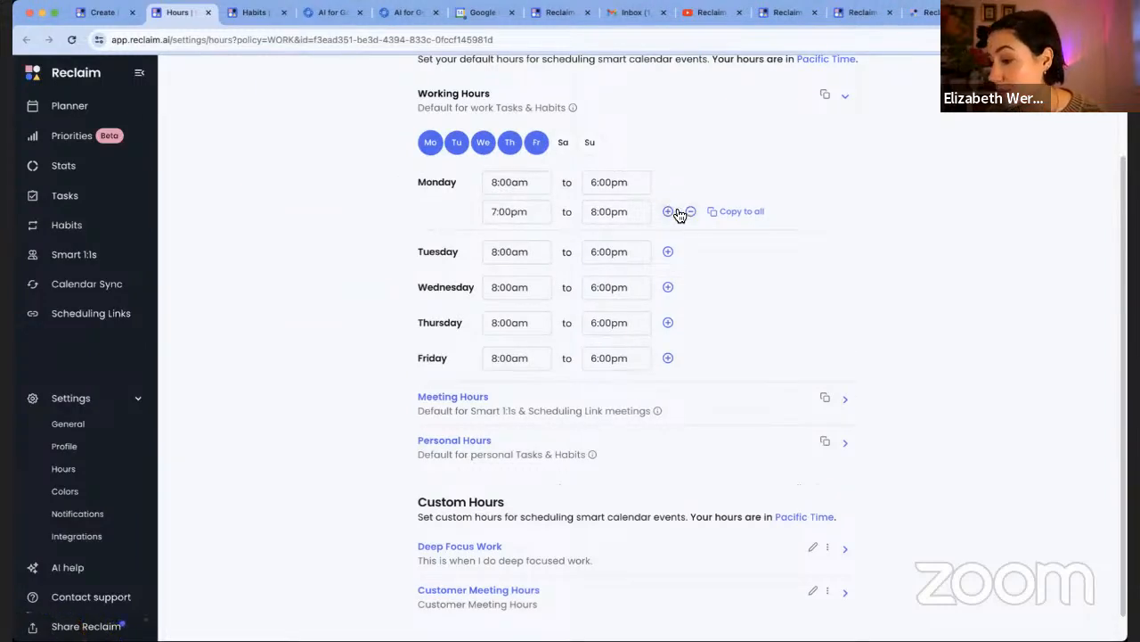
left_click(692, 212)
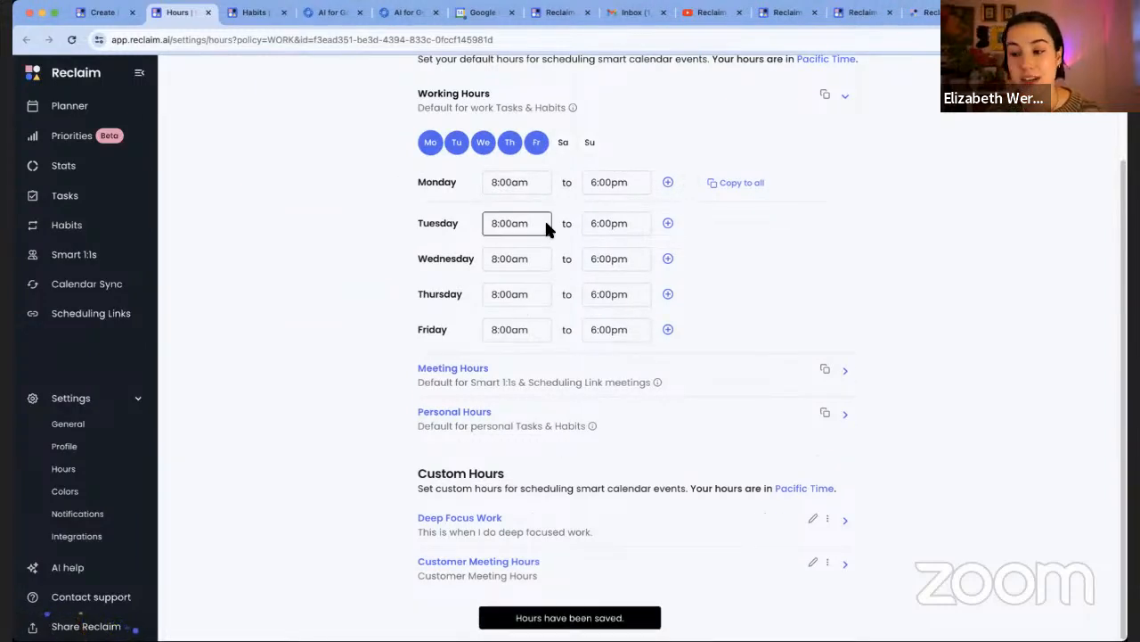
left_click(485, 146)
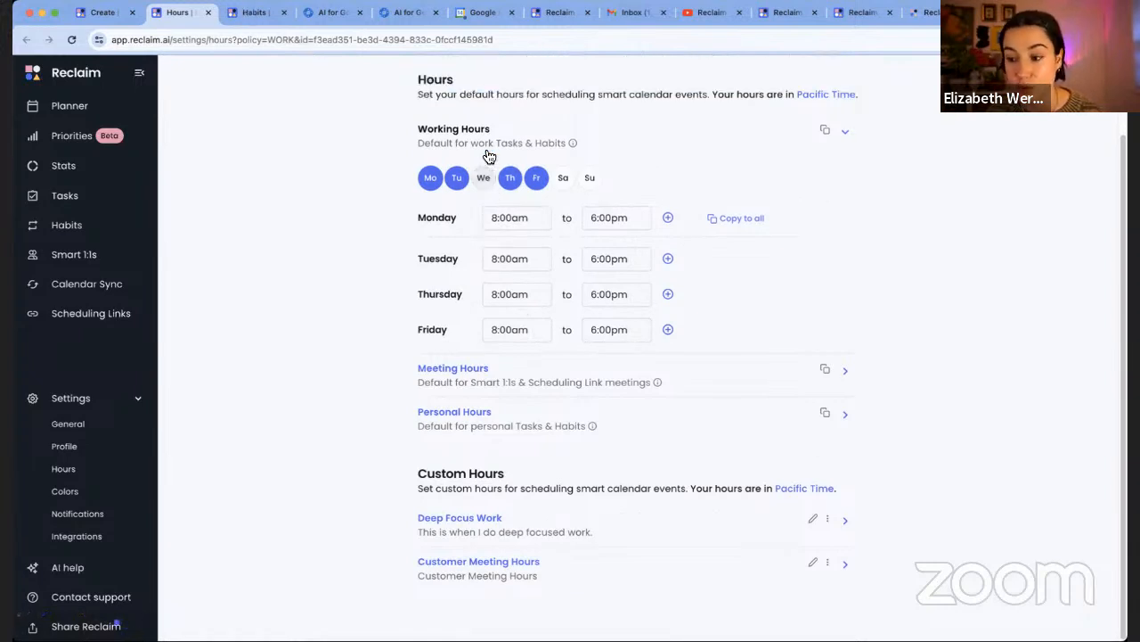
left_click(487, 180)
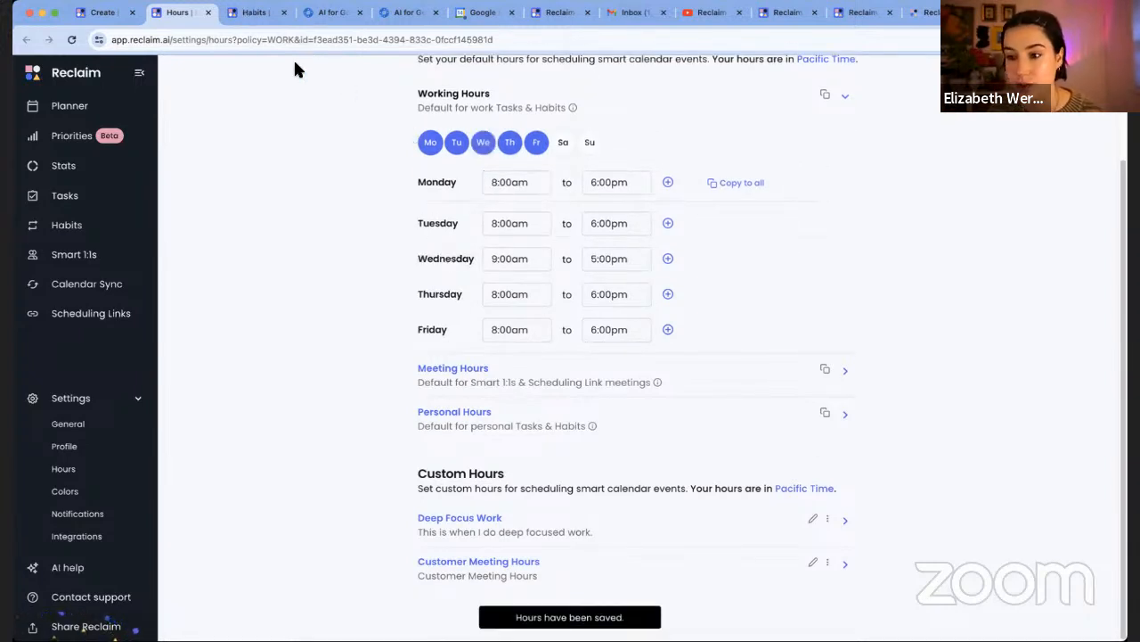
left_click(103, 14)
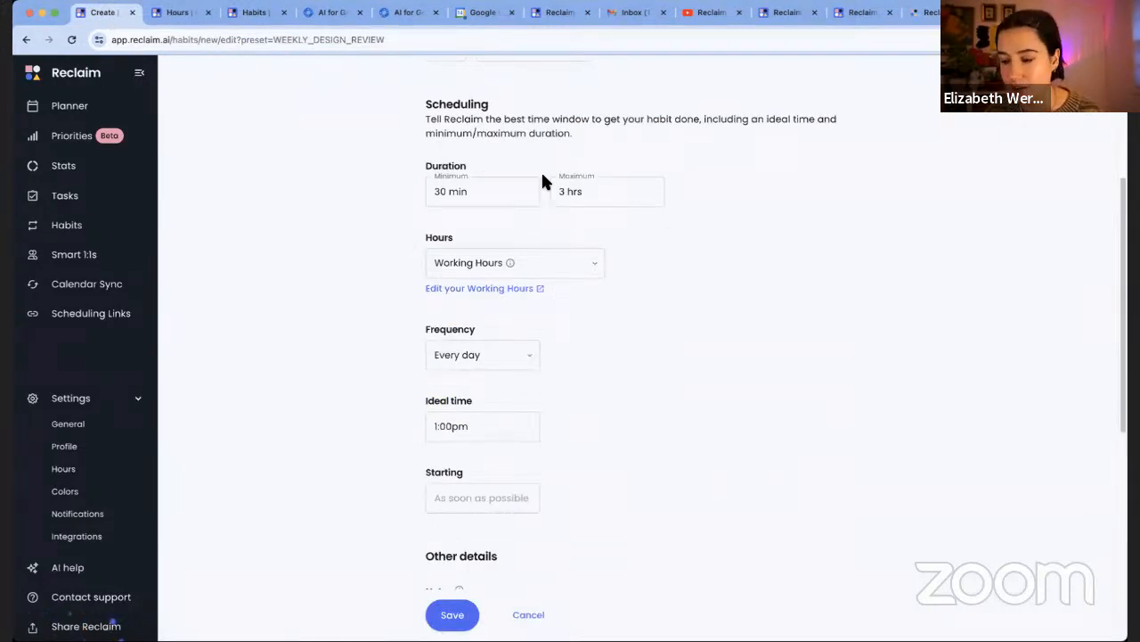
Scroll down the habit form and show the Frequency options (Every day, Weekly, Monthly)
scroll(632, 263, "down", 3)
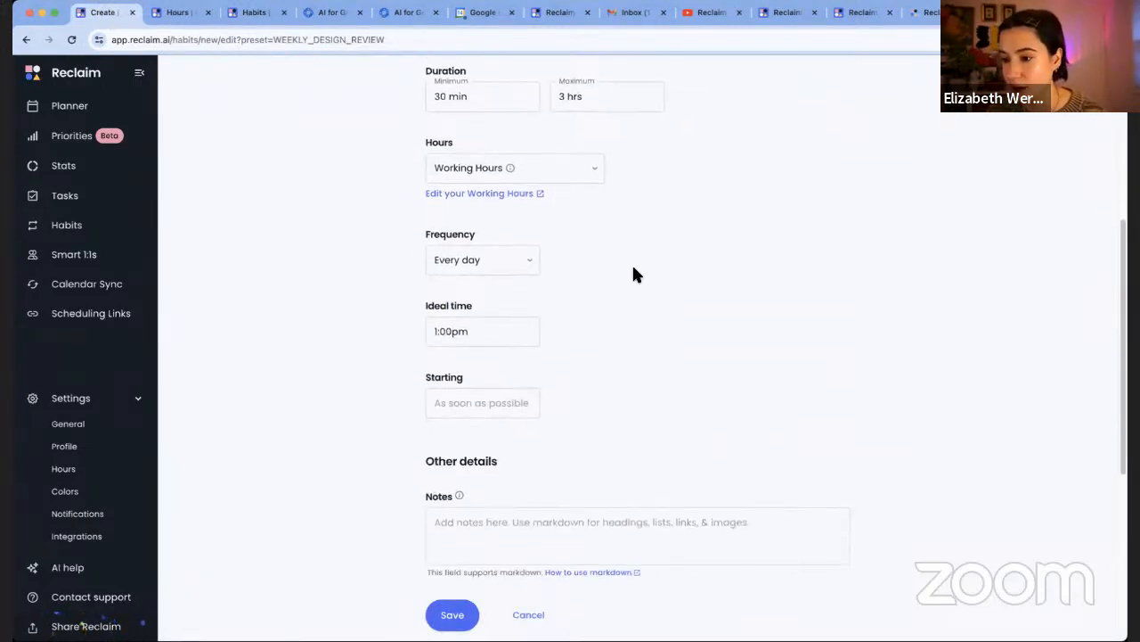
left_click(527, 223)
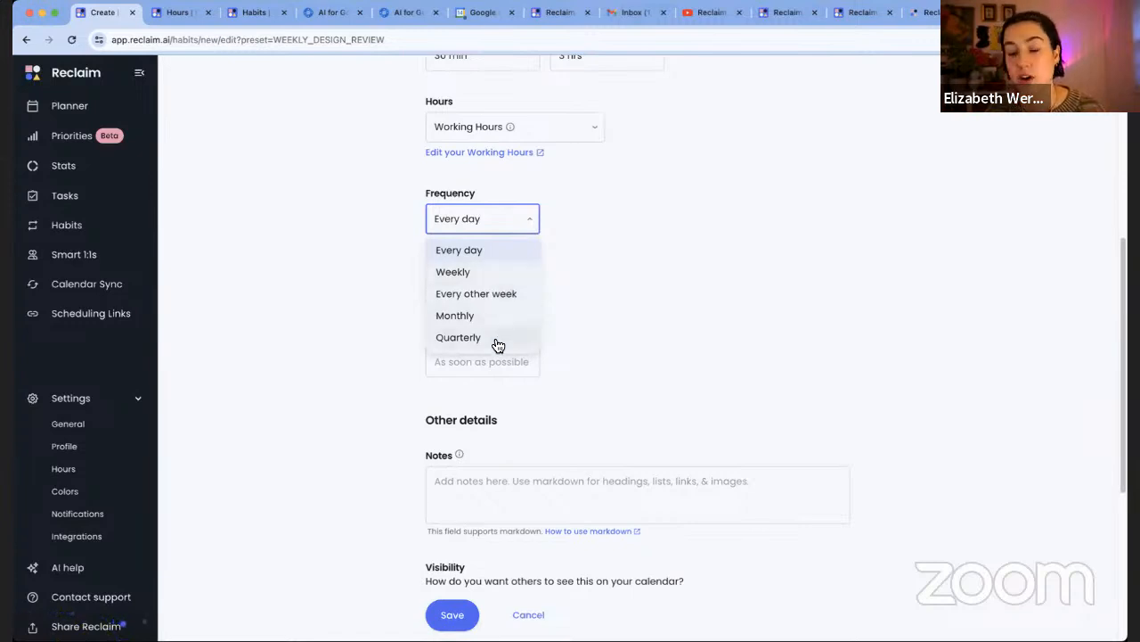
left_click(598, 328)
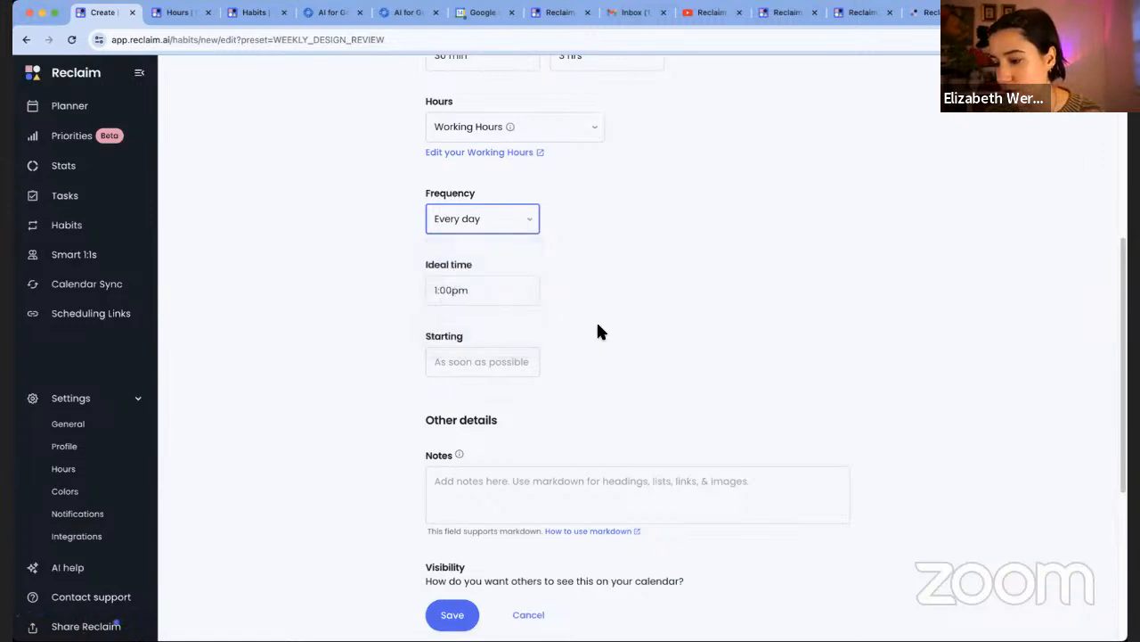
left_click(470, 367)
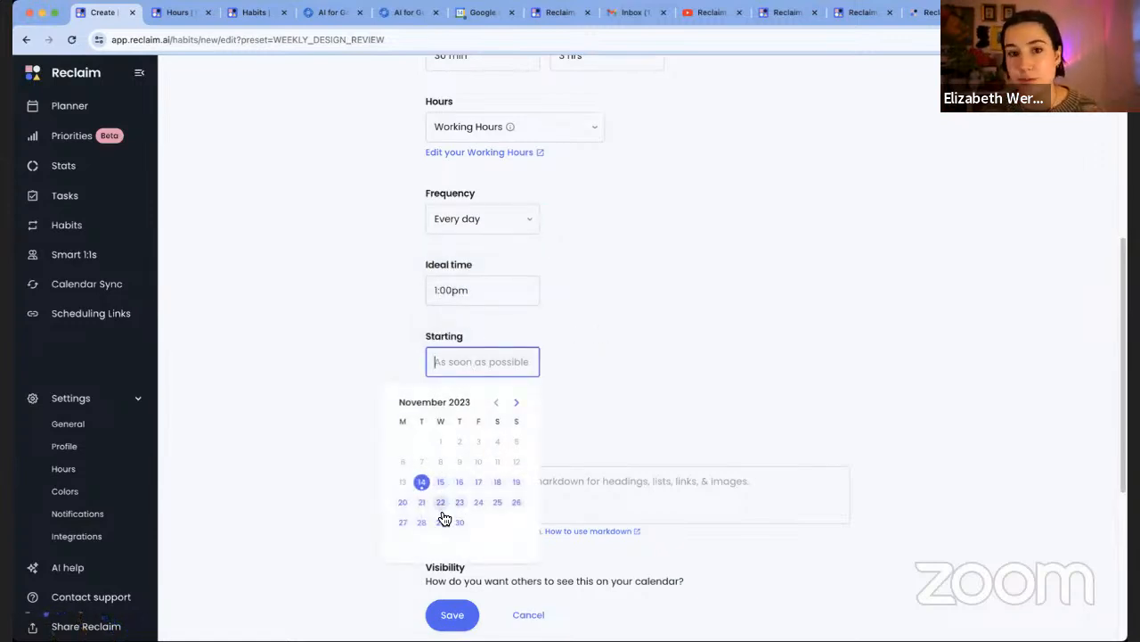
left_click(673, 361)
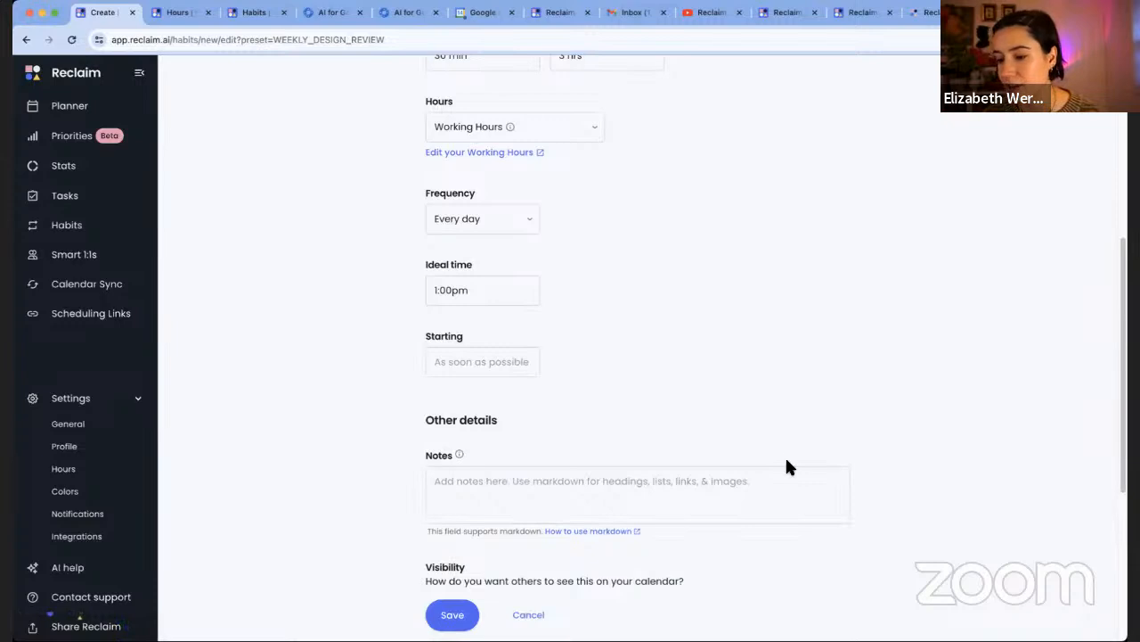
scroll(785, 459, "down", 2)
left_click(640, 406)
scroll(640, 406, "down", 2)
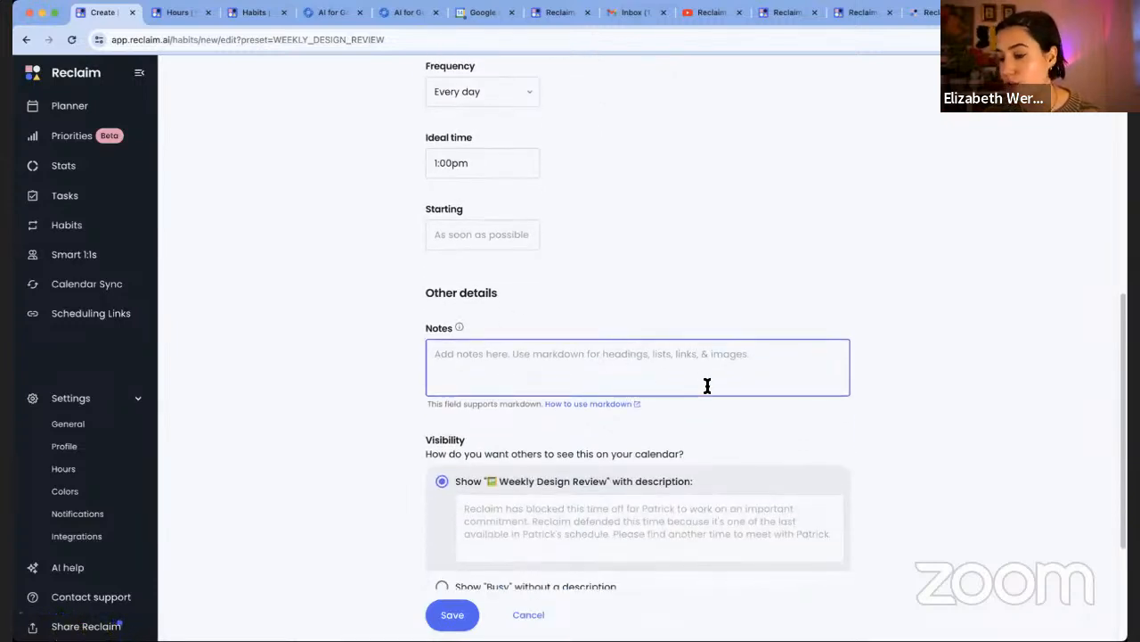
scroll(711, 424, "down", 1)
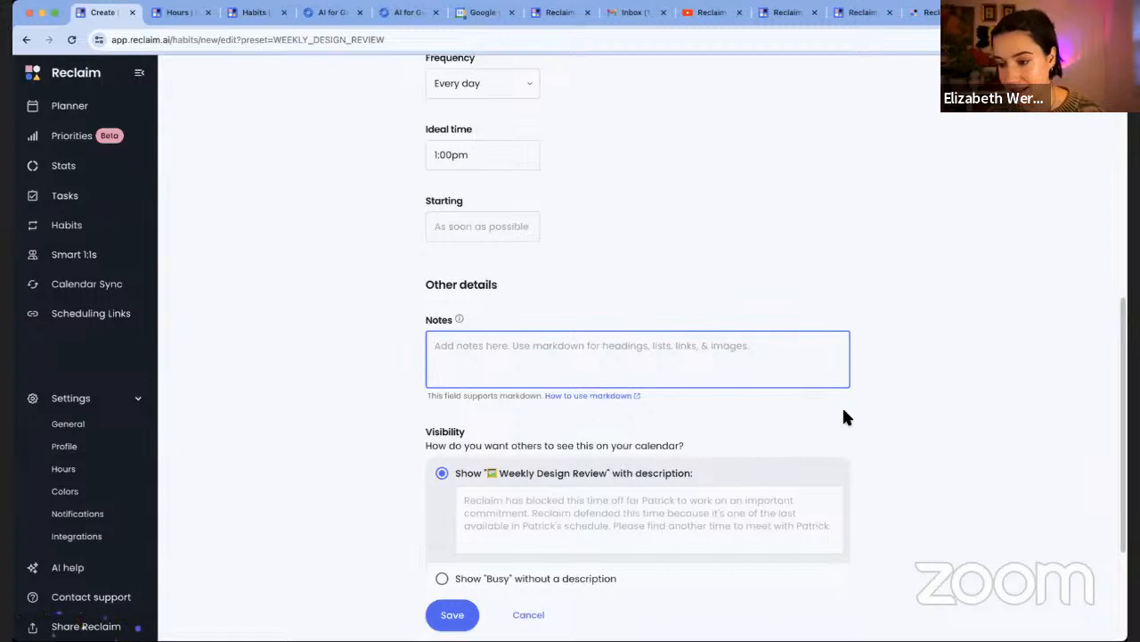
scroll(845, 417, "down", 2)
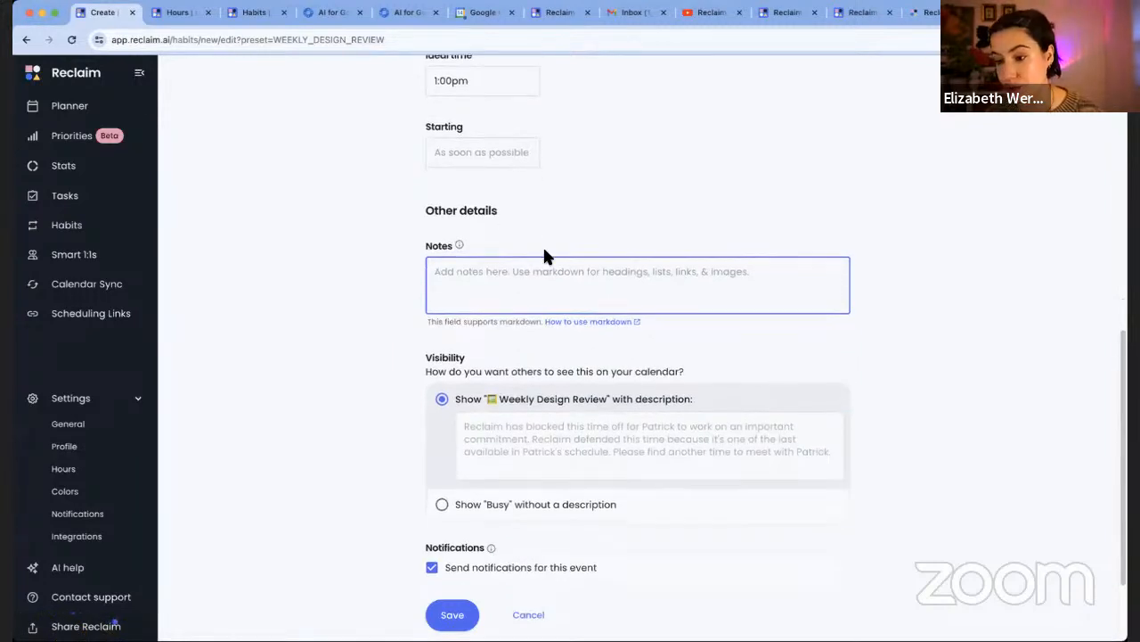
scroll(886, 389, "down", 2)
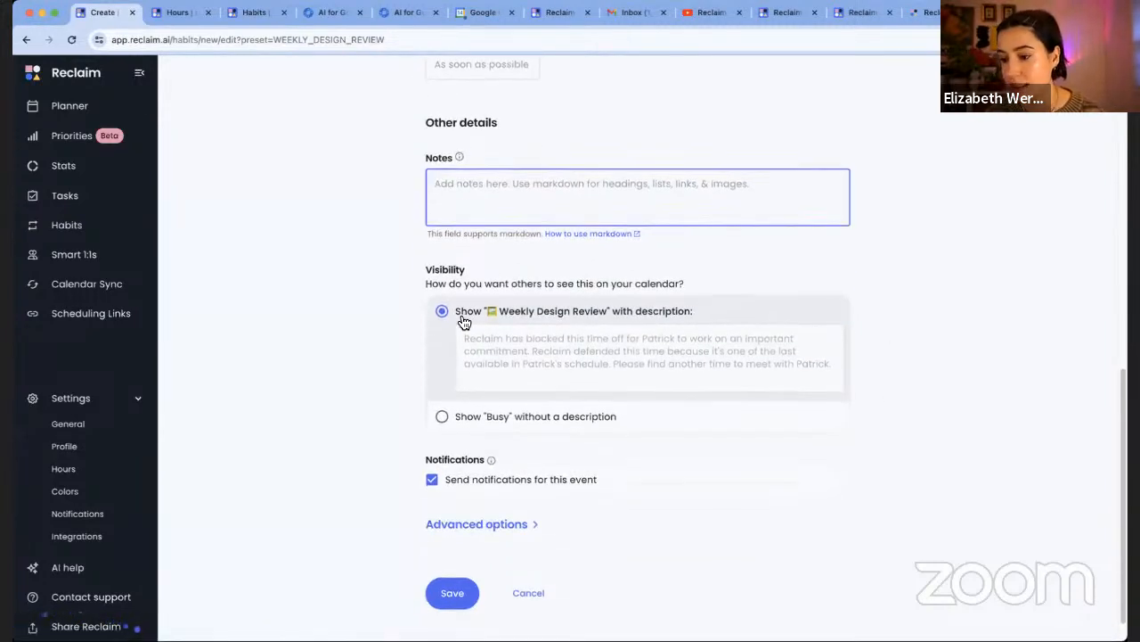
Switch the habit's visibility to Busy, then back to showing the title and description
left_click(496, 416)
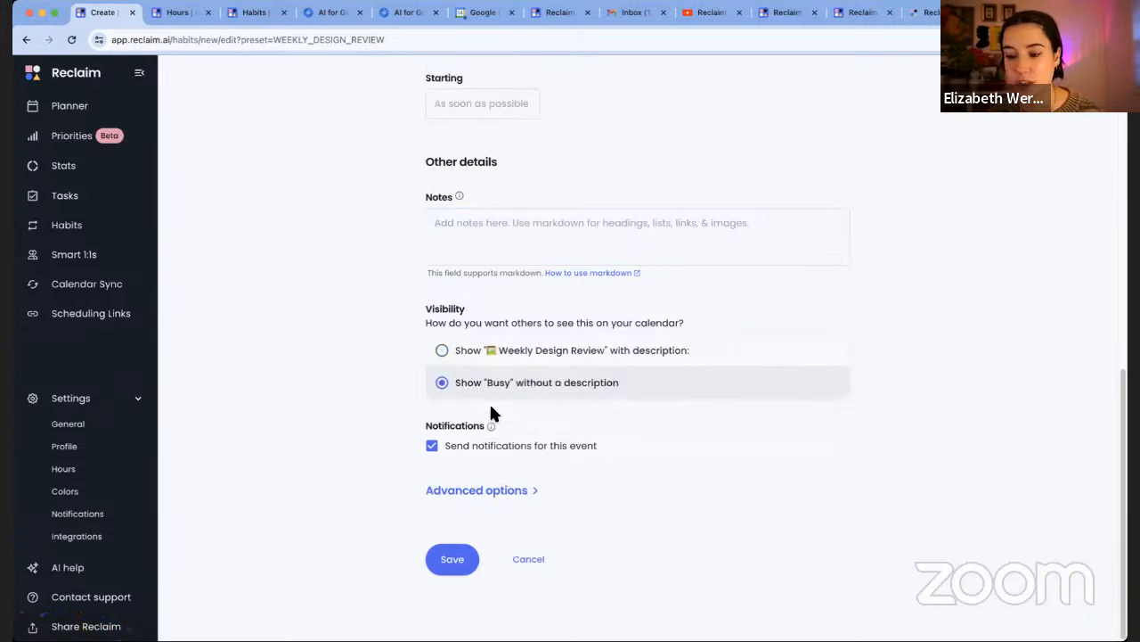
left_click(598, 351)
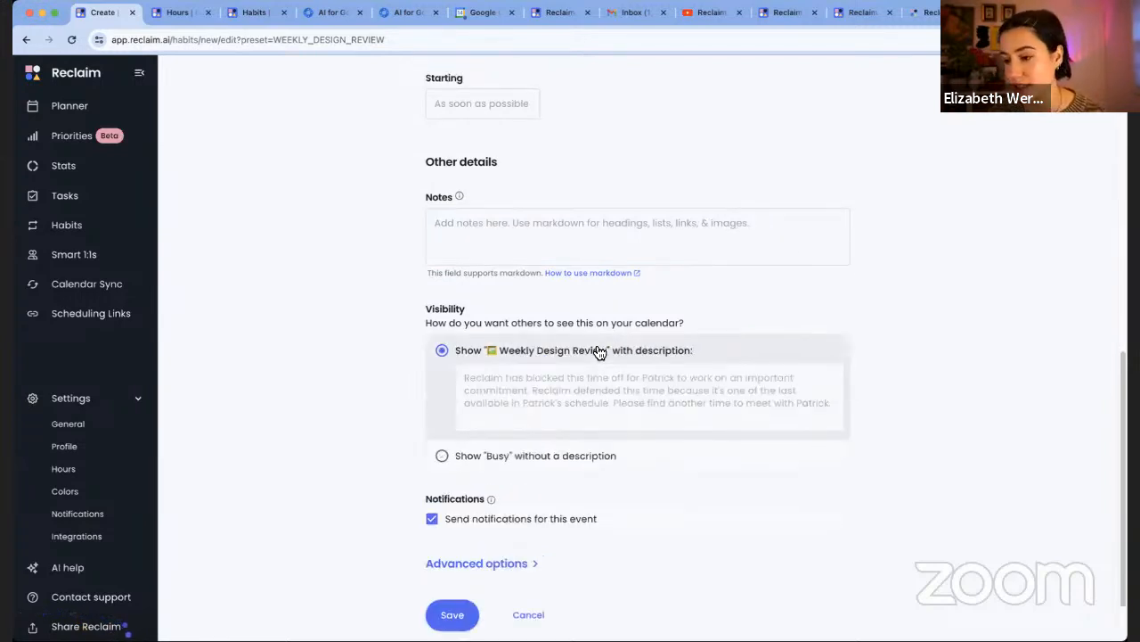
scroll(793, 414, "down", 2)
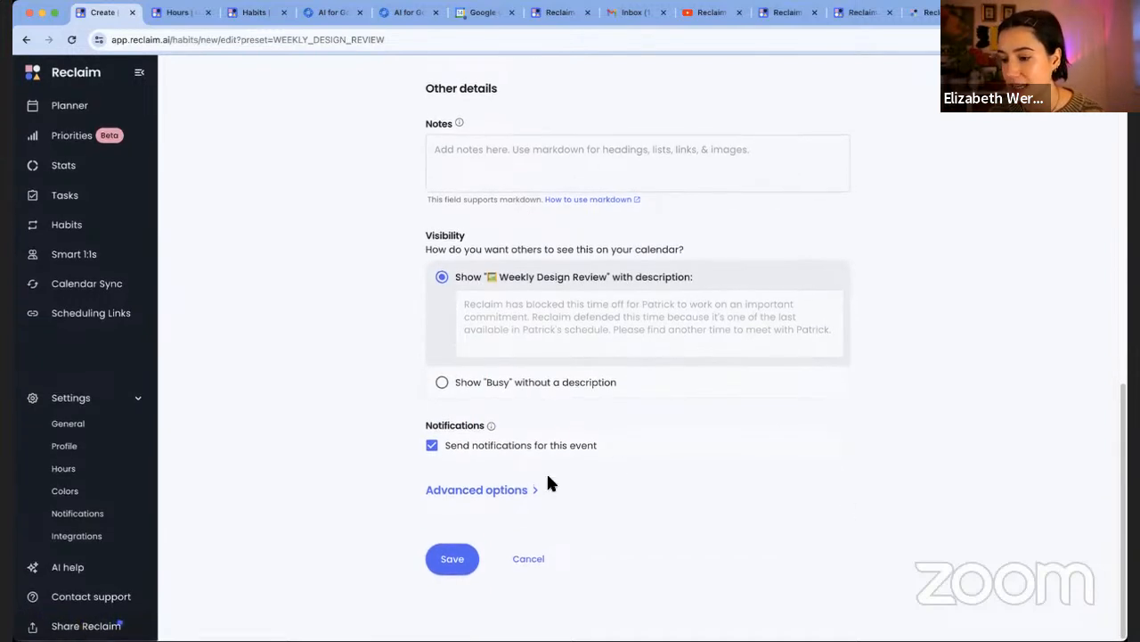
Expand the advanced options, leaving Avoid Duplicate Events empty and Auto-Decline Interruptions off
left_click(468, 492)
scroll(689, 483, "down", 3)
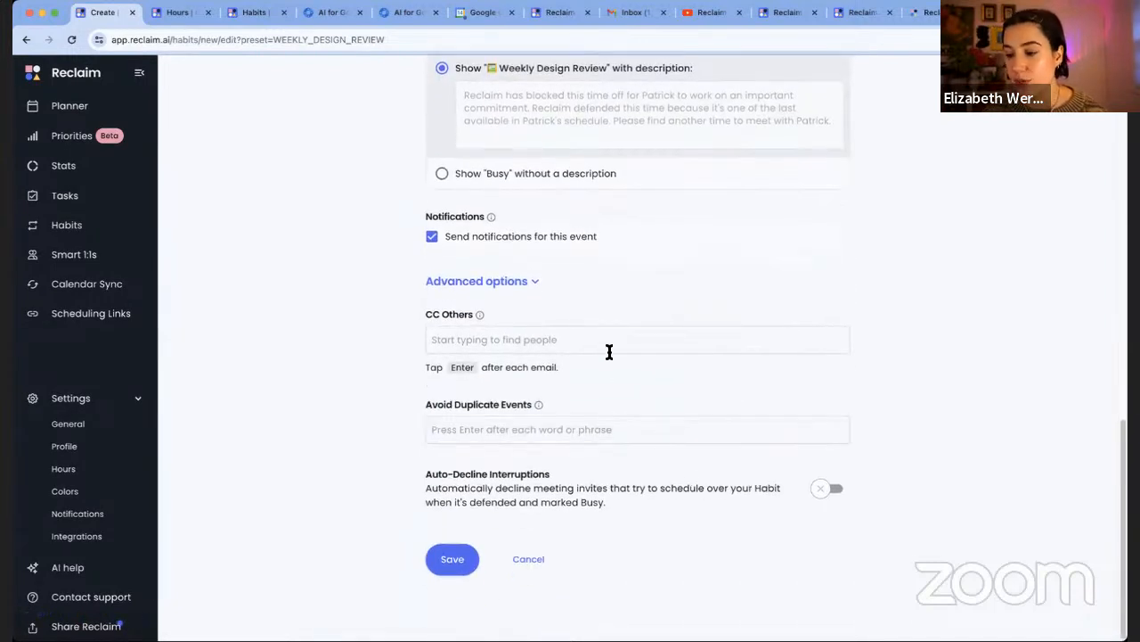
left_click(624, 429)
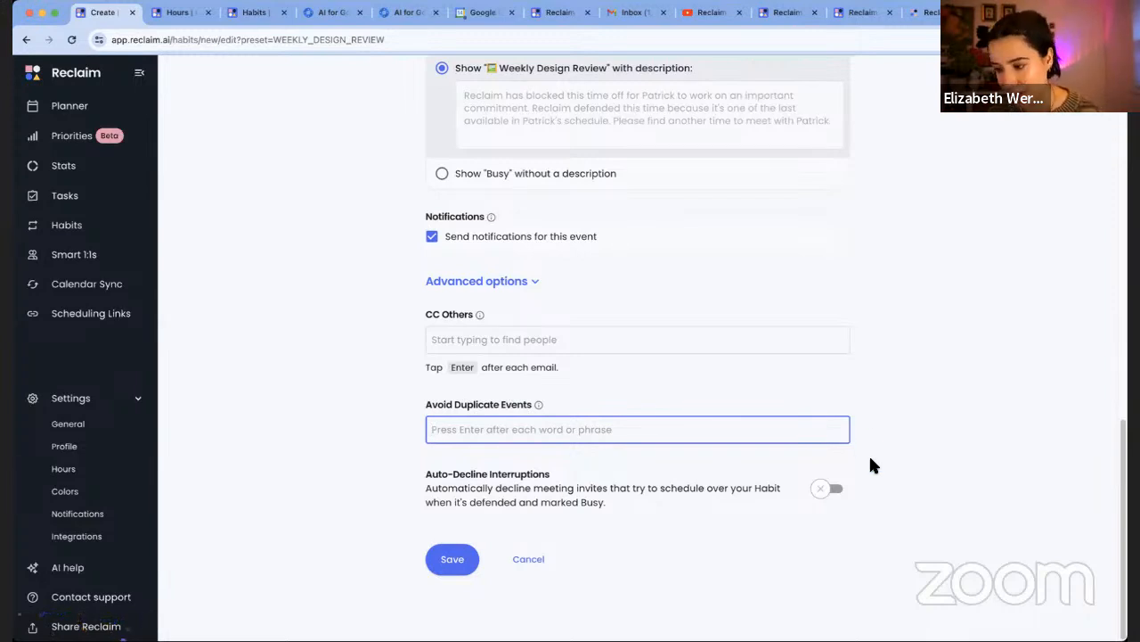
left_click(522, 497)
scroll(755, 458, "down", 2)
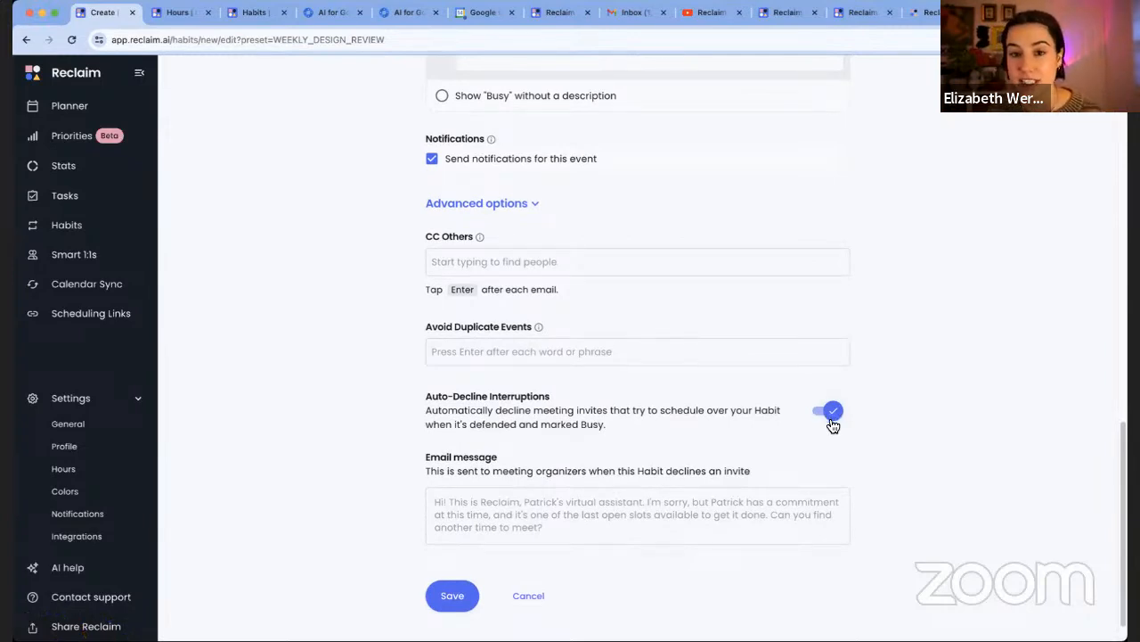
left_click(832, 419)
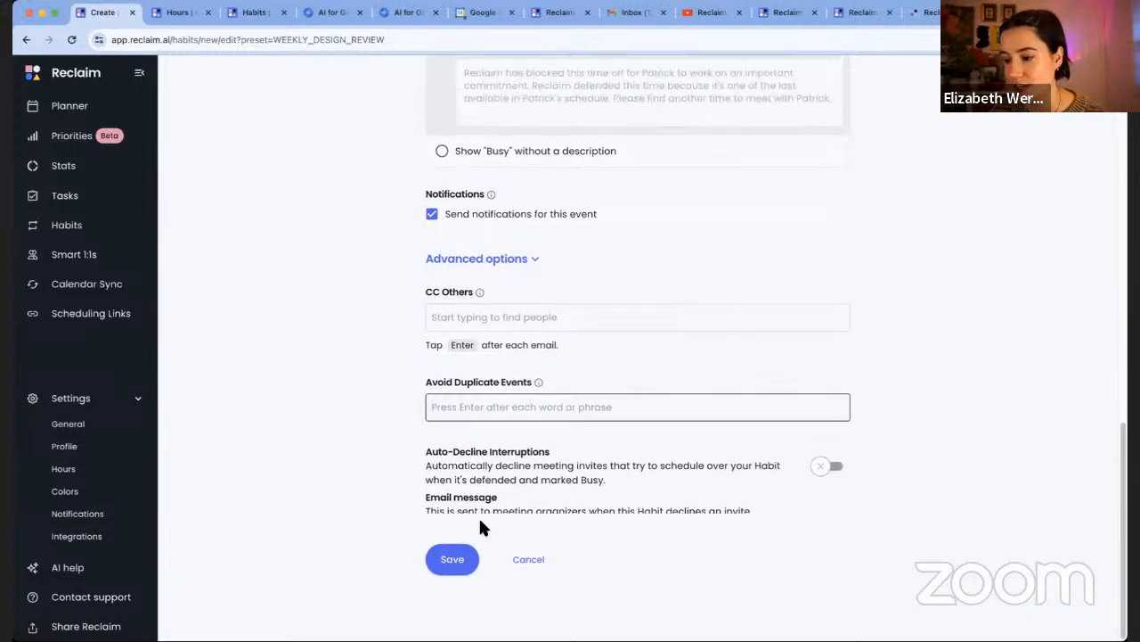
Save the Weekly Design Review habit and review its upcoming sessions starting Nov 20
left_click(454, 563)
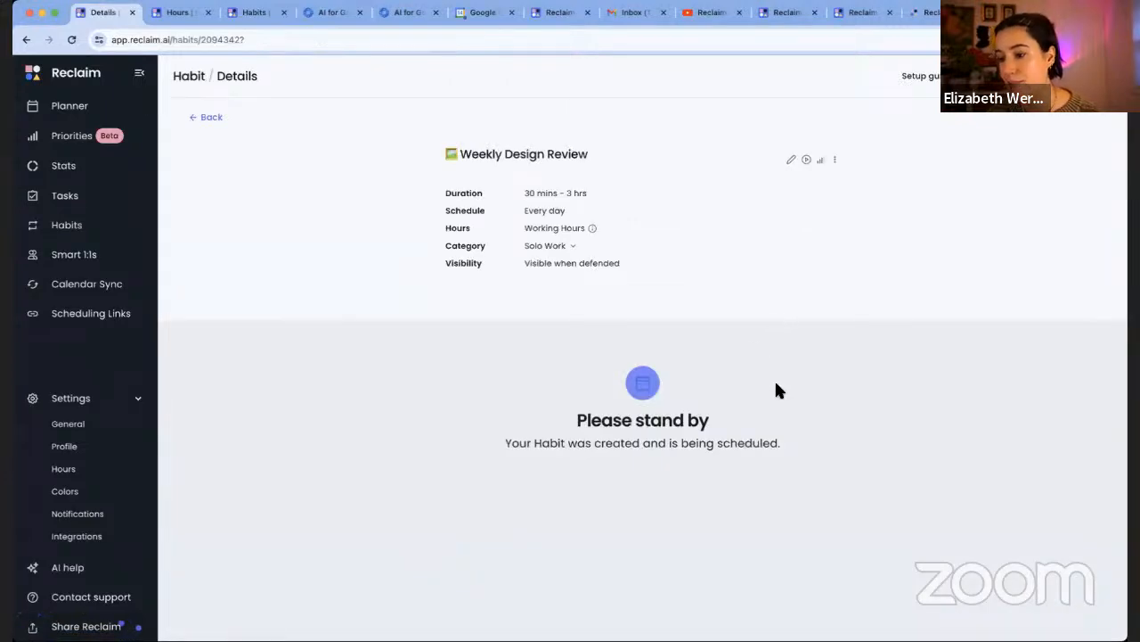
scroll(863, 453, "down", 1)
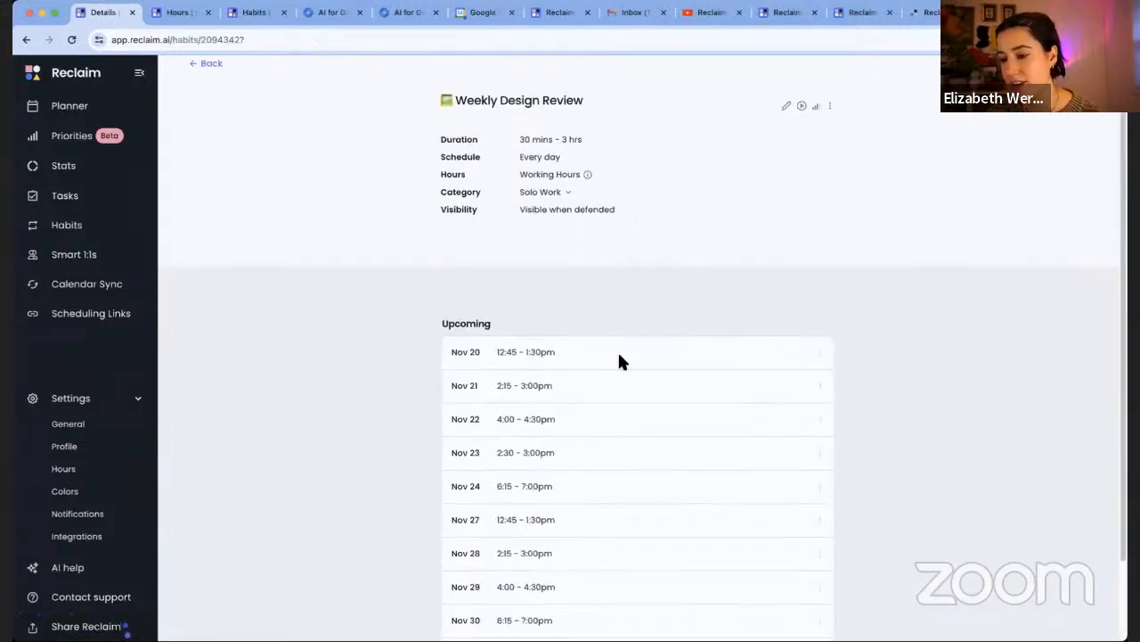
scroll(626, 355, "down", 1)
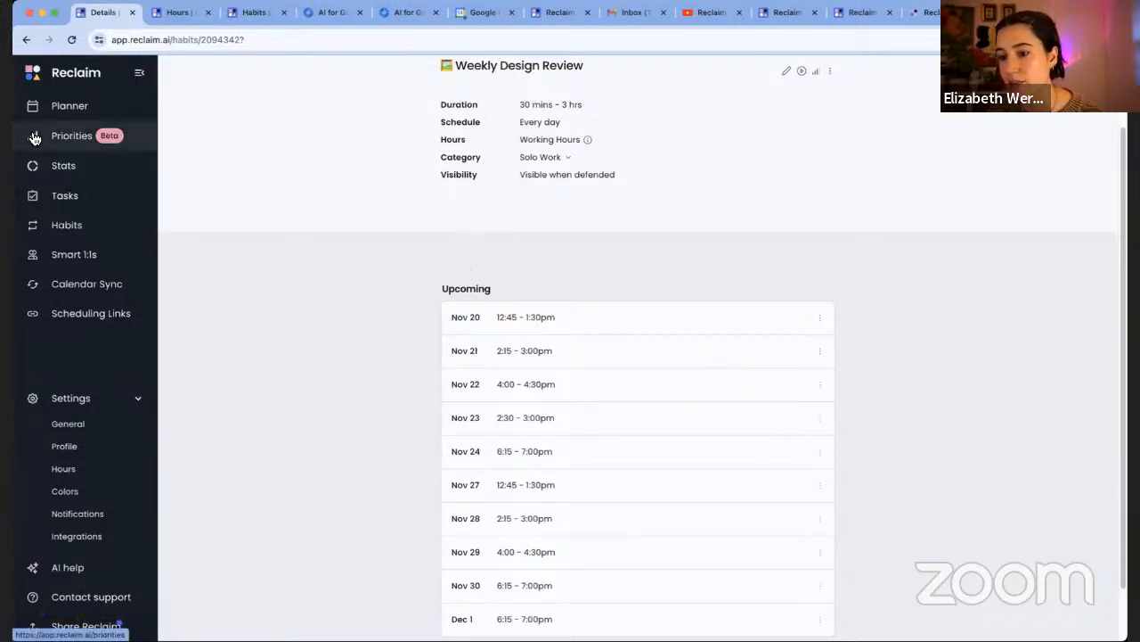
left_click(71, 106)
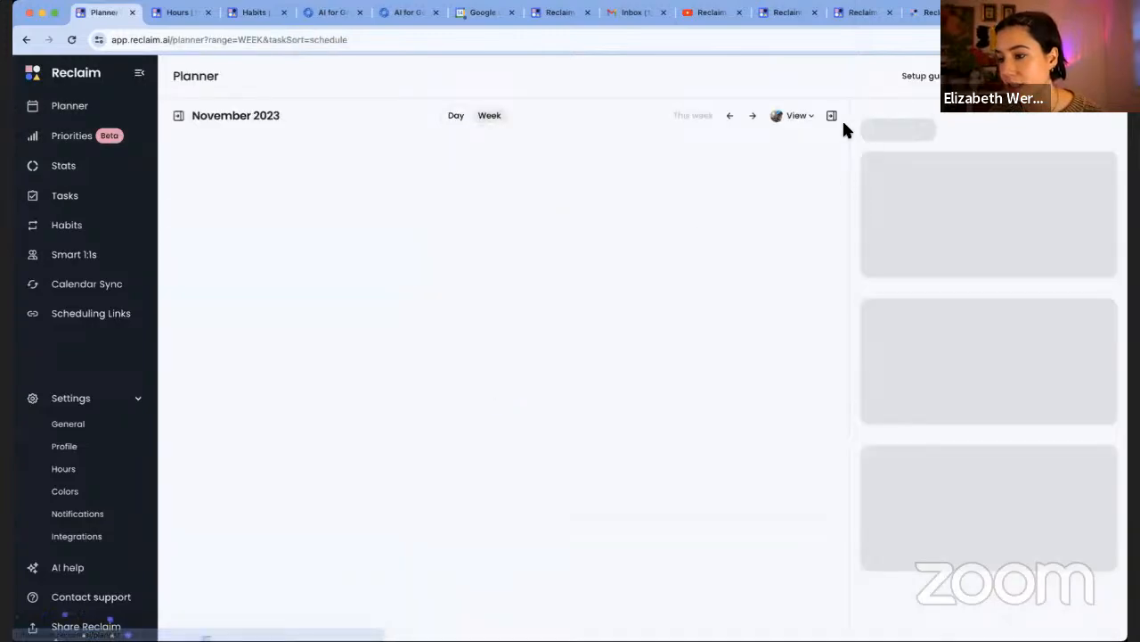
left_click(753, 116)
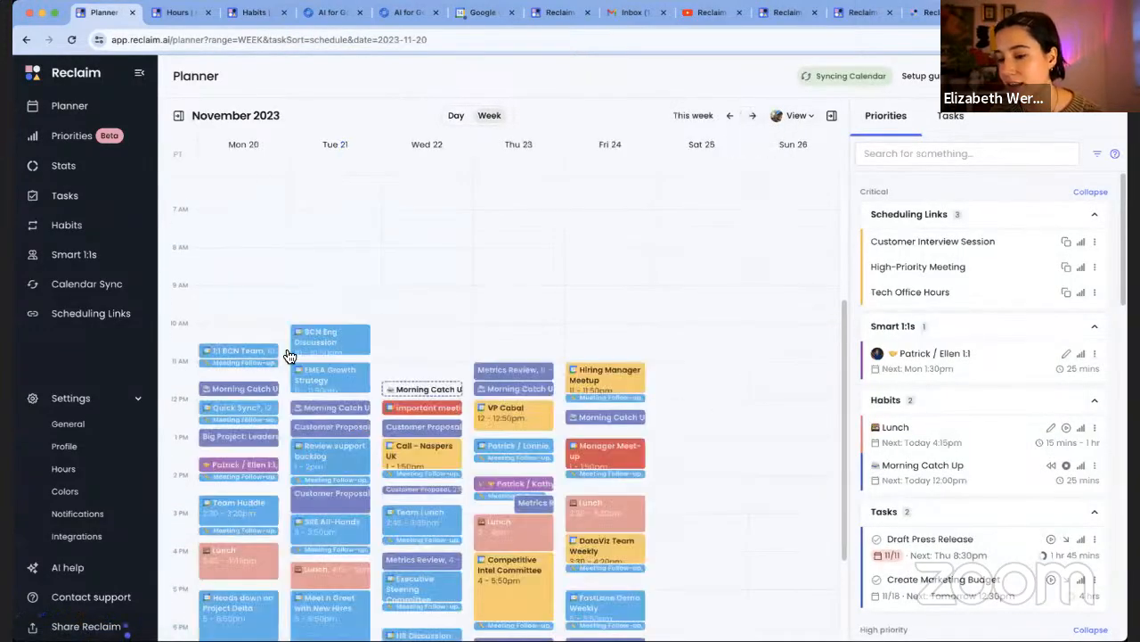
scroll(289, 430, "down", 4)
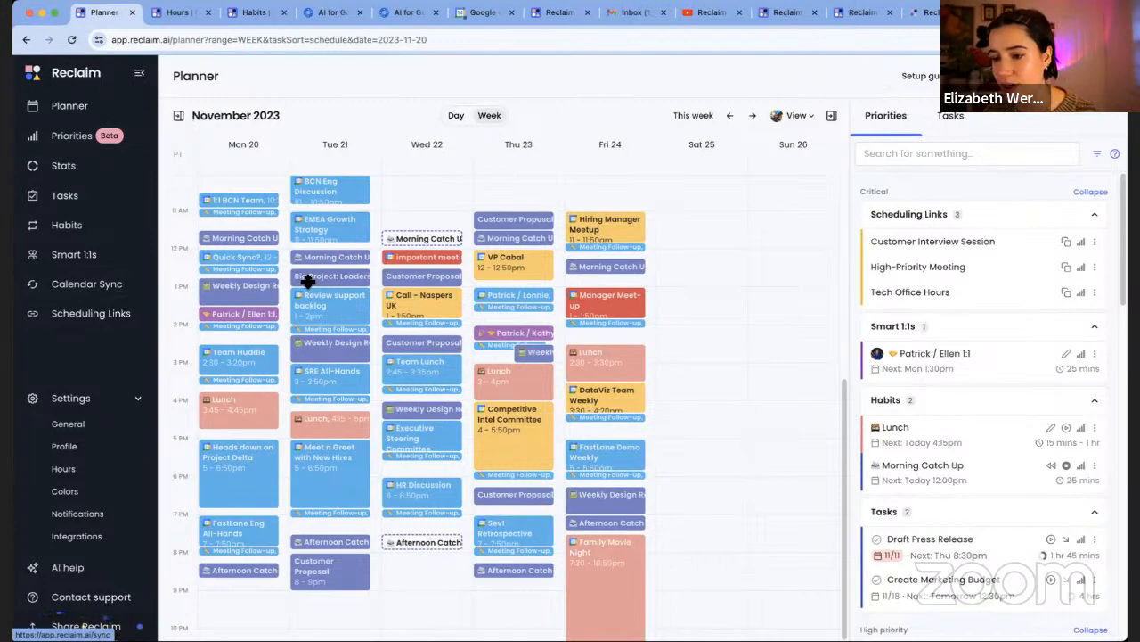
Open Monday's Weekly Design Review event and look through its upcoming session times
left_click(246, 292)
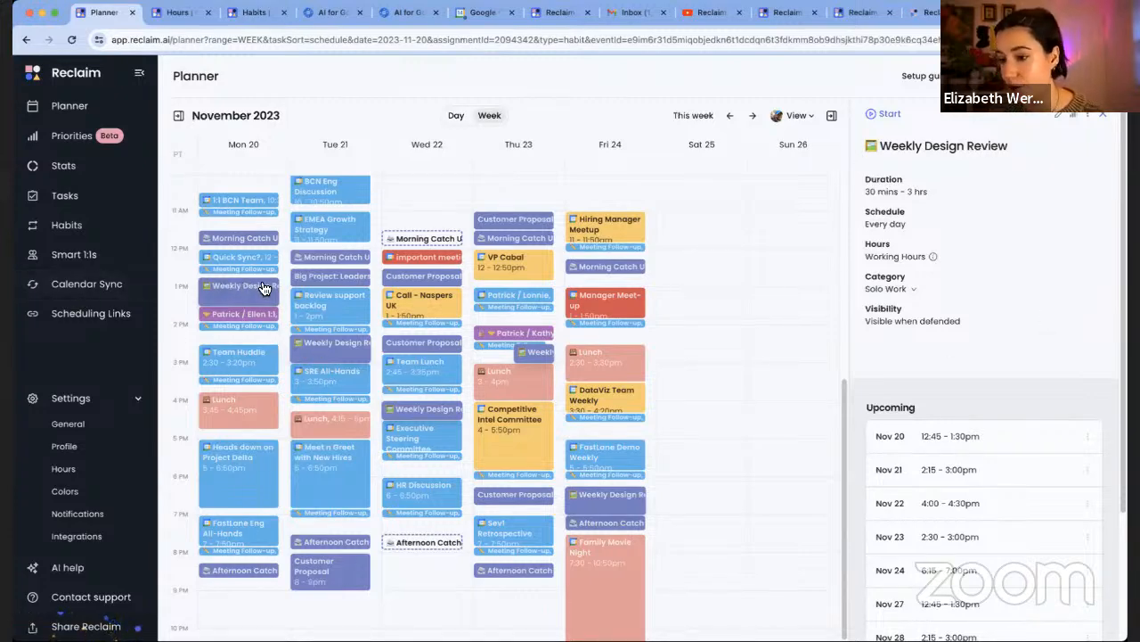
scroll(1035, 515, "down", 2)
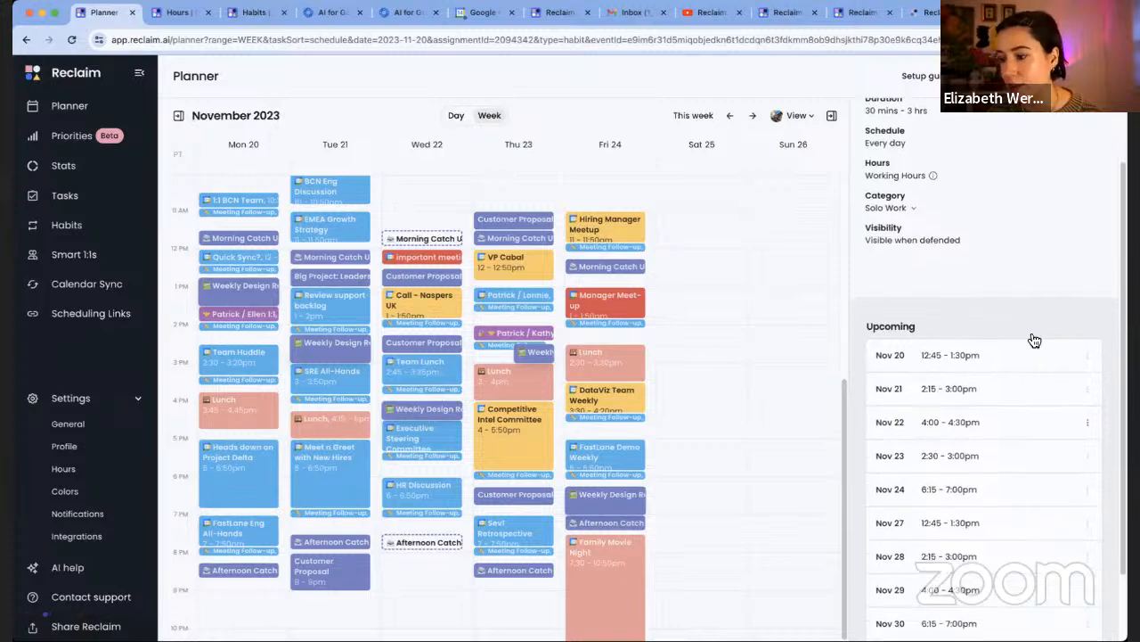
scroll(991, 526, "up", 2)
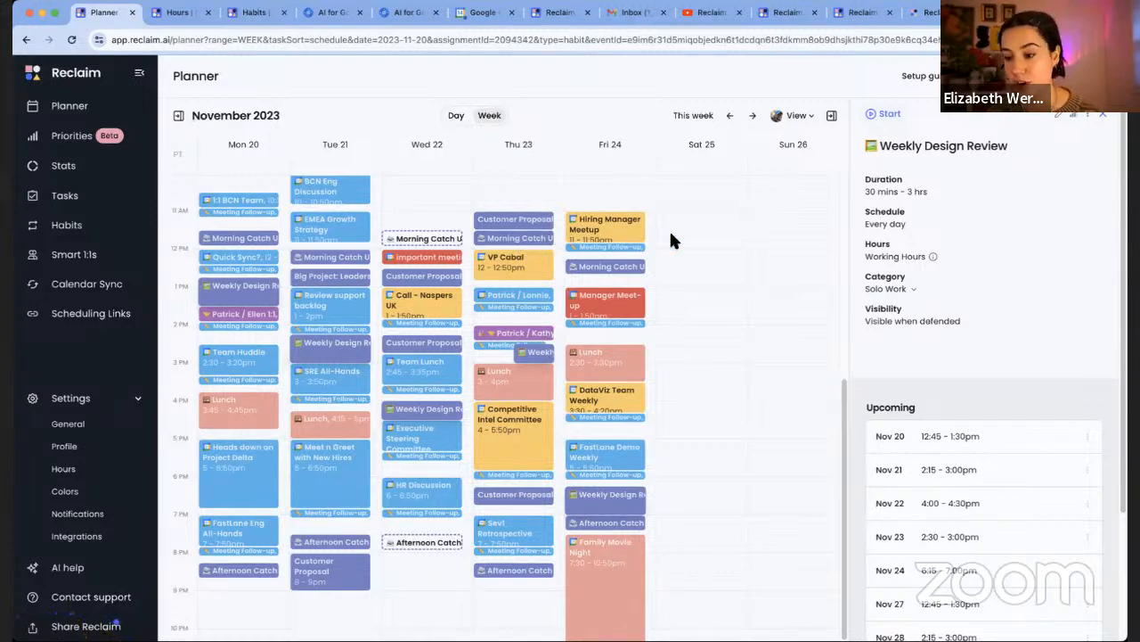
Close the event details panel and go to the Habits page
left_click(1103, 116)
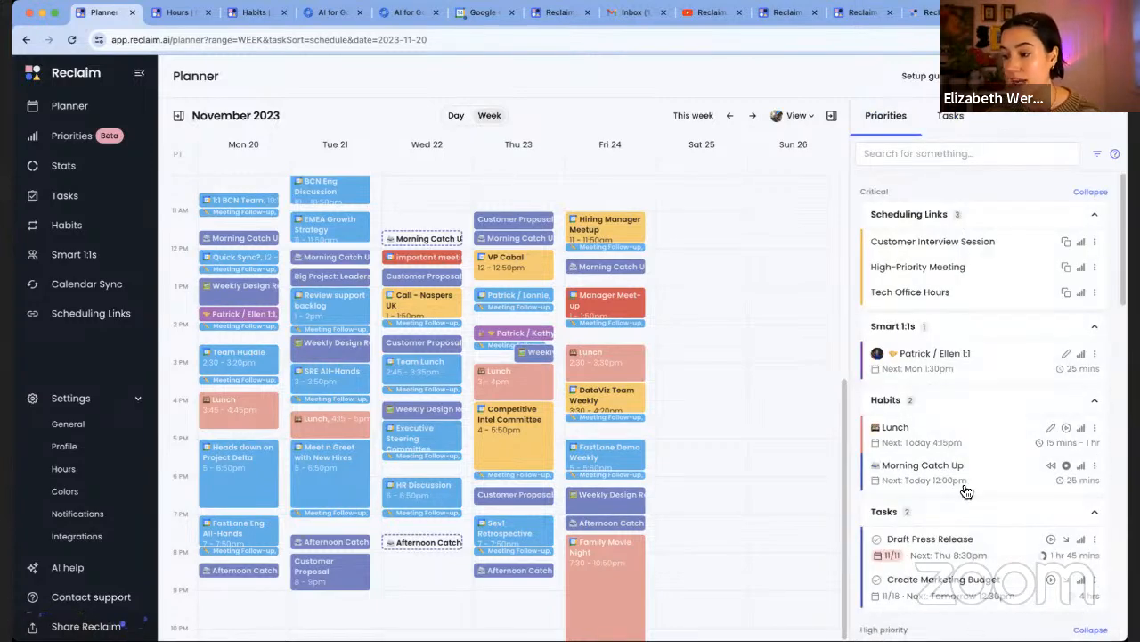
scroll(975, 506, "down", 1)
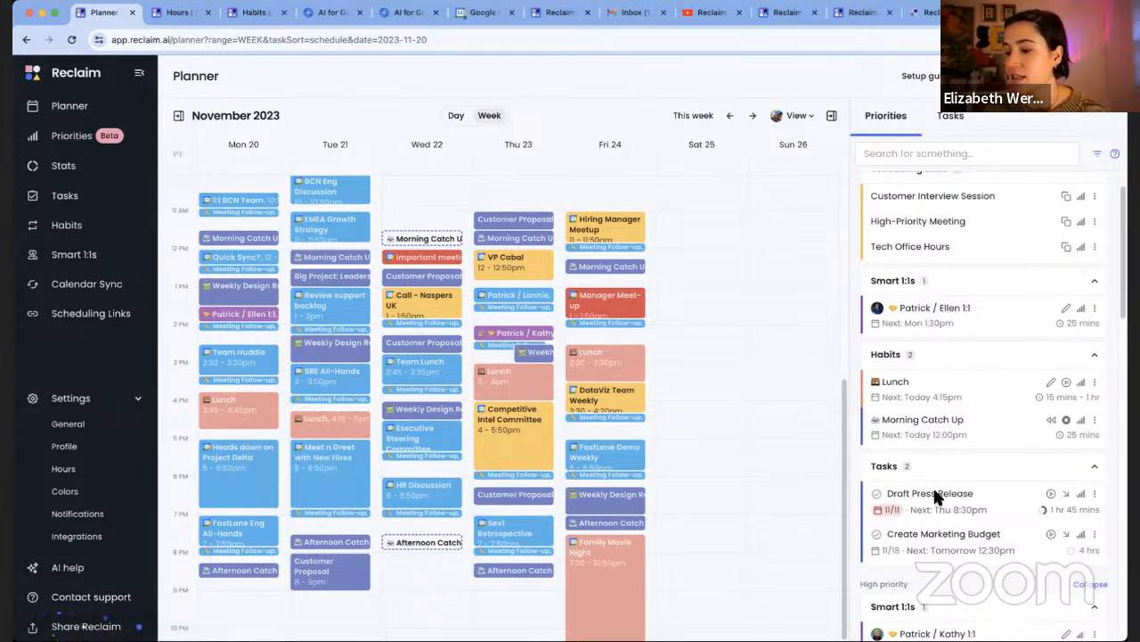
left_click(89, 233)
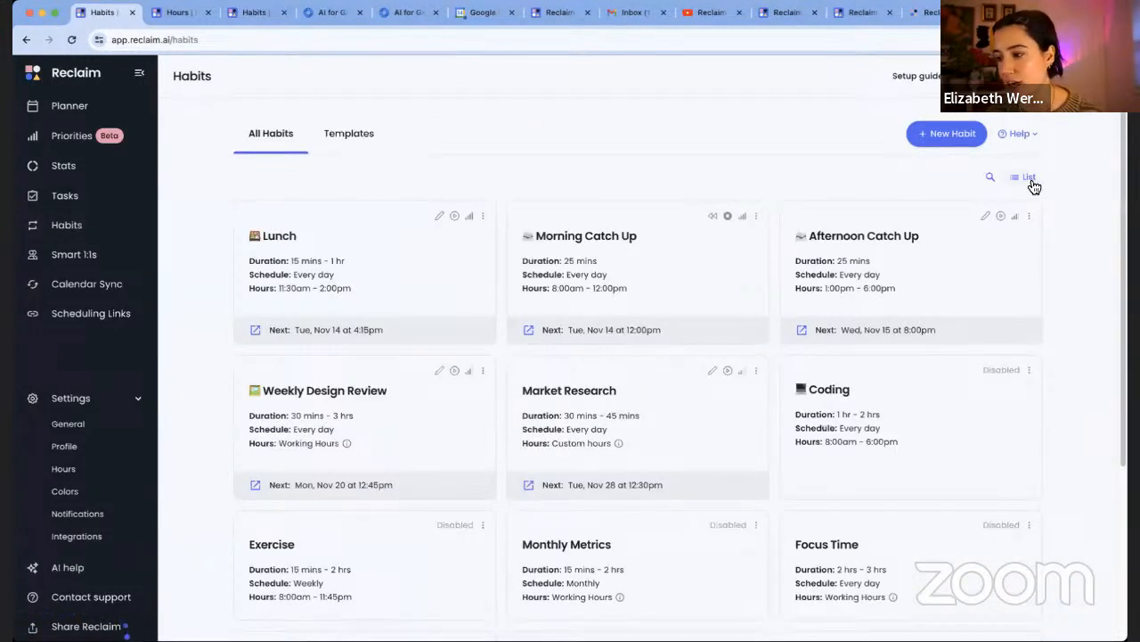
Switch the Habits page to List view, then open the Priorities board
left_click(1029, 177)
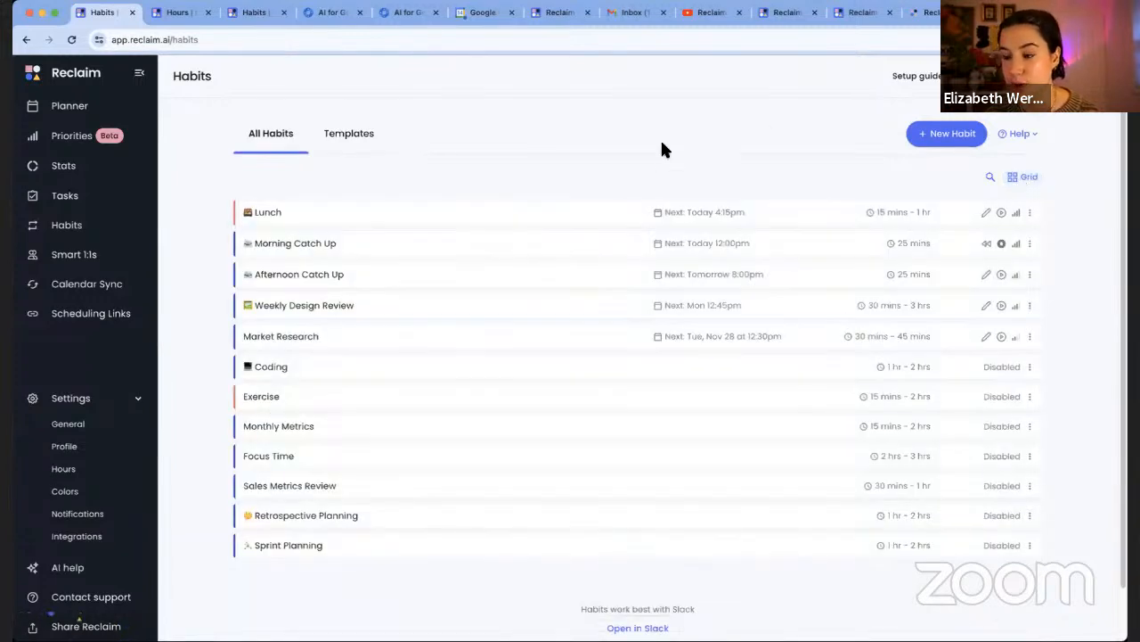
scroll(615, 191, "down", 1)
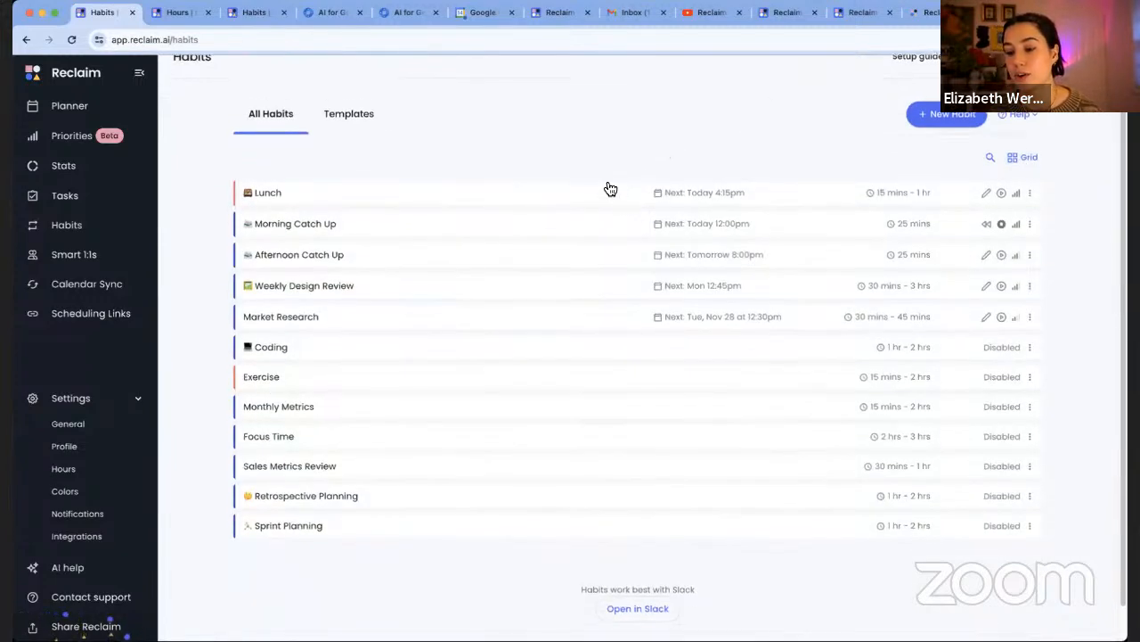
left_click(109, 139)
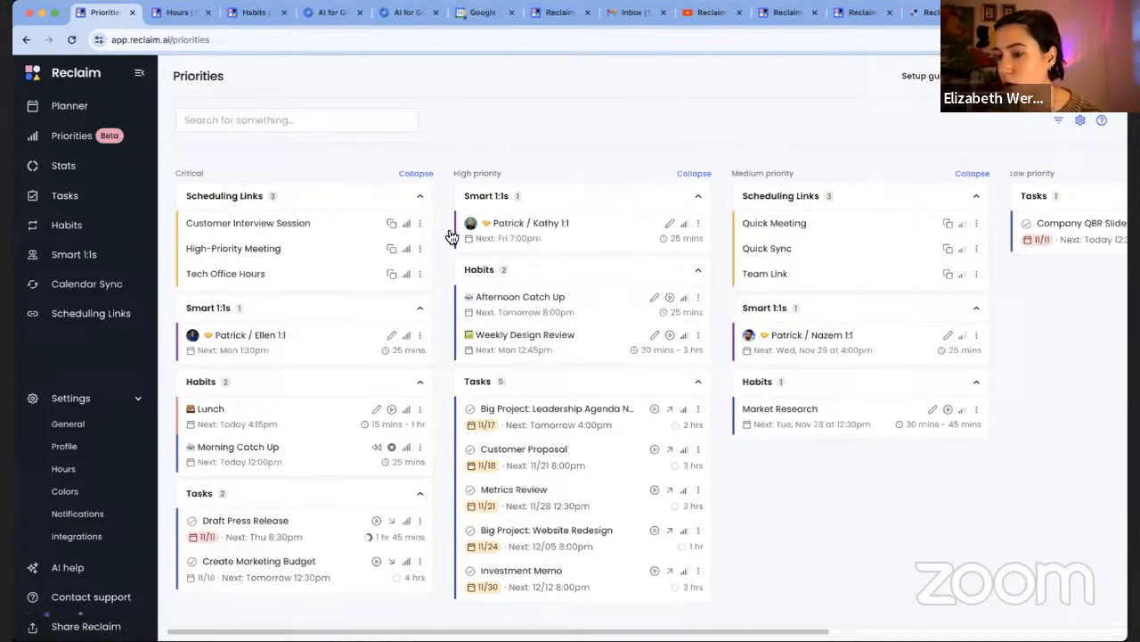
Drag Weekly Design Review from High into the Medium priority habits column
scroll(846, 307, "right", 3)
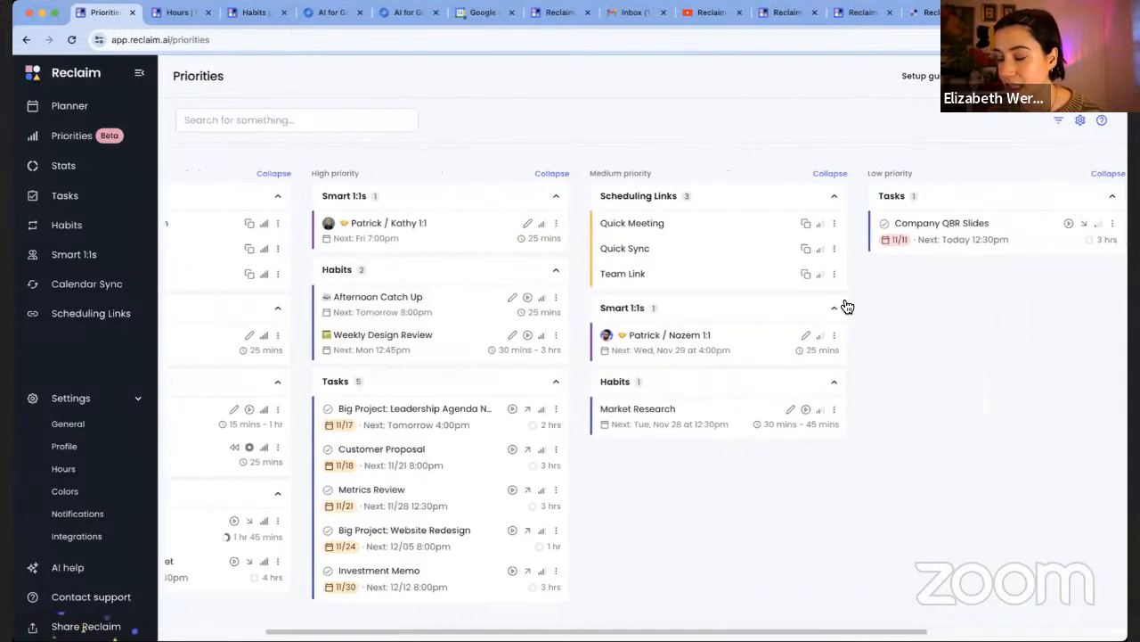
scroll(851, 302, "right", 2)
scroll(829, 226, "right", 4)
scroll(523, 204, "left", 8)
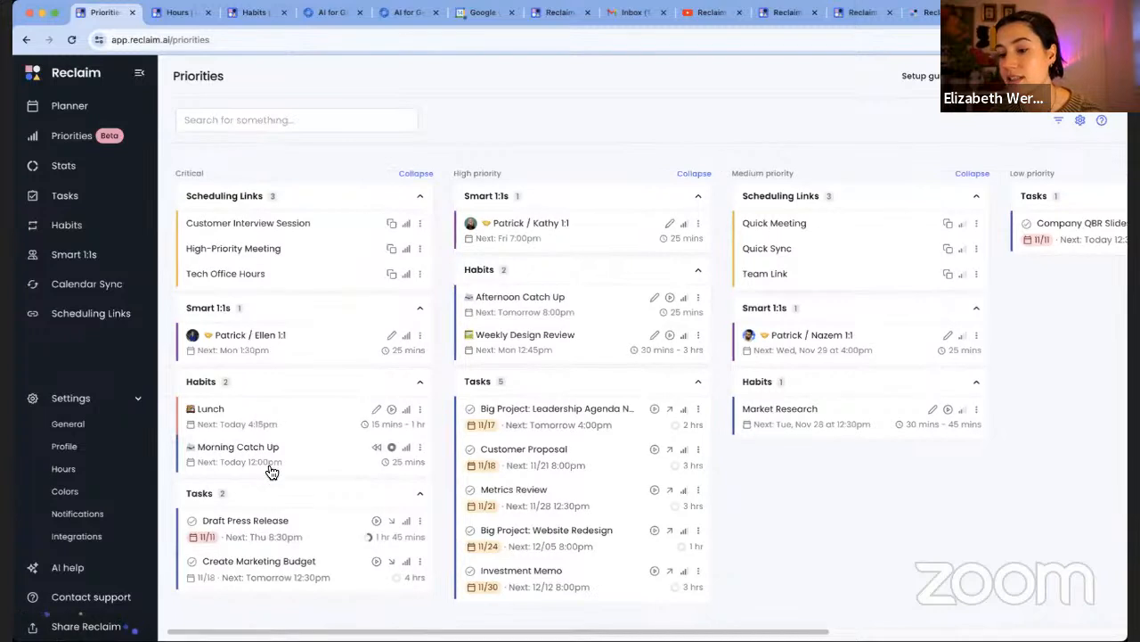
scroll(606, 464, "down", 1)
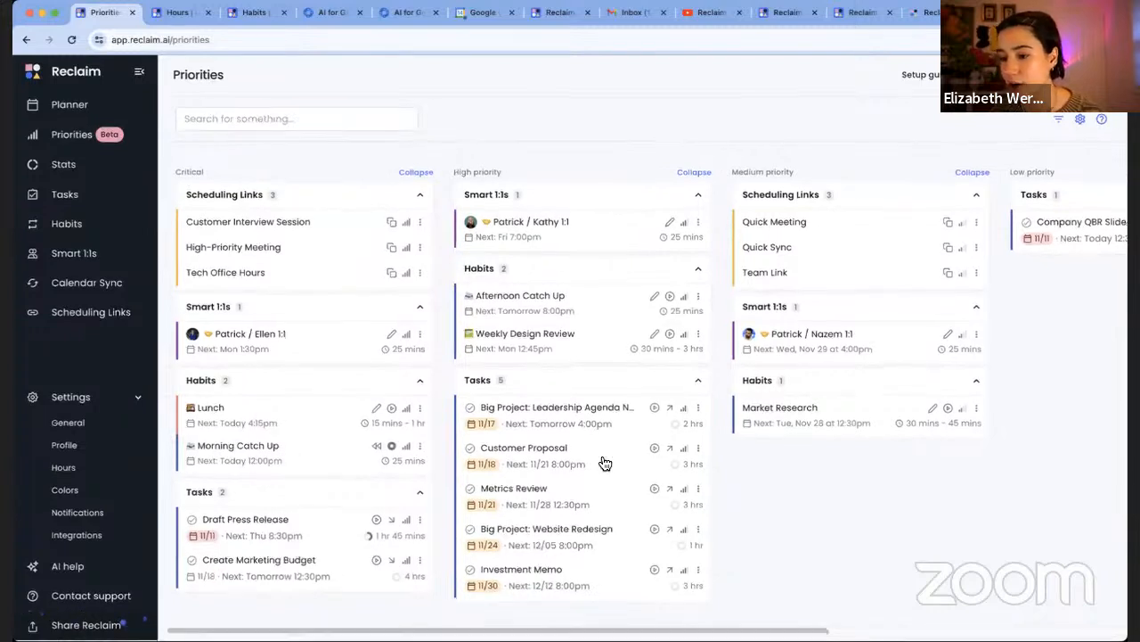
scroll(570, 344, "up", 1)
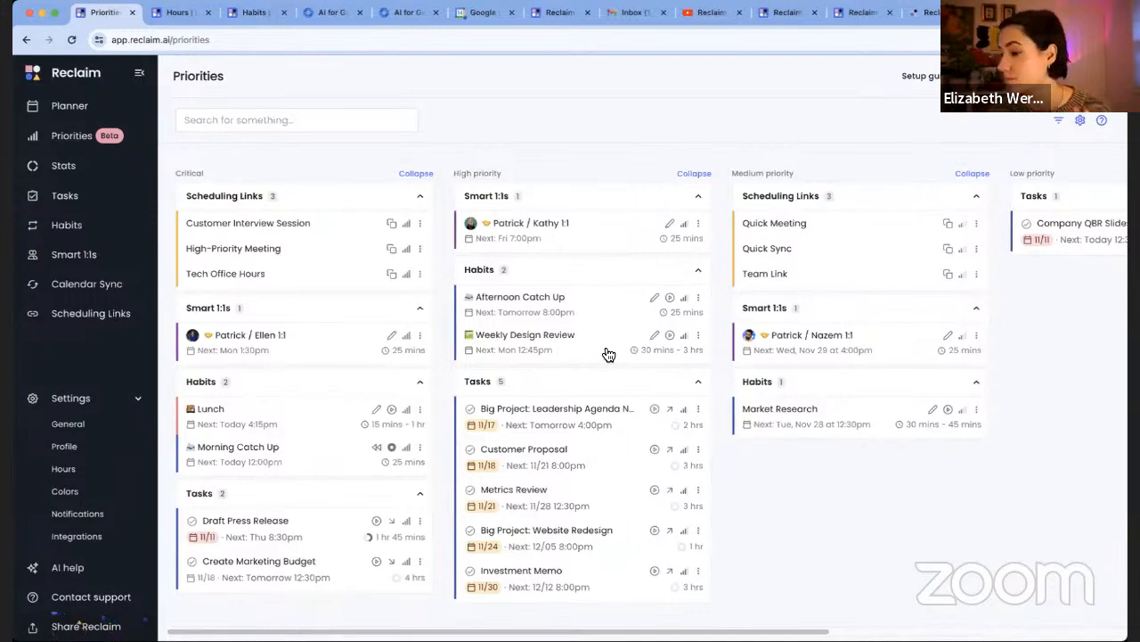
left_click_drag(619, 354, 844, 227)
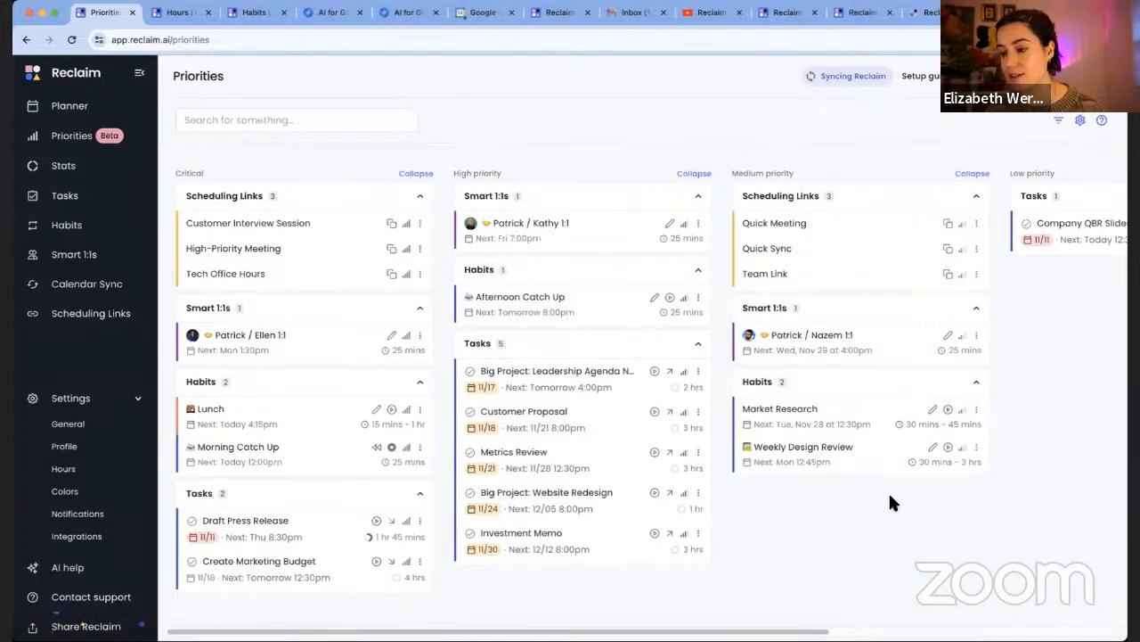
left_click(962, 449)
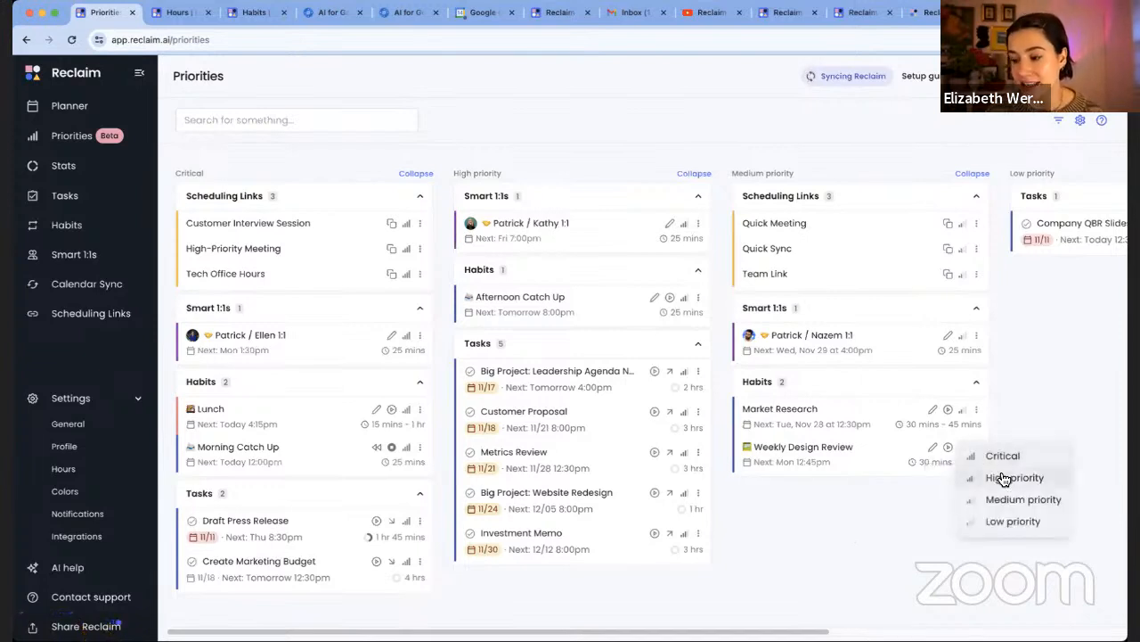
left_click(1061, 385)
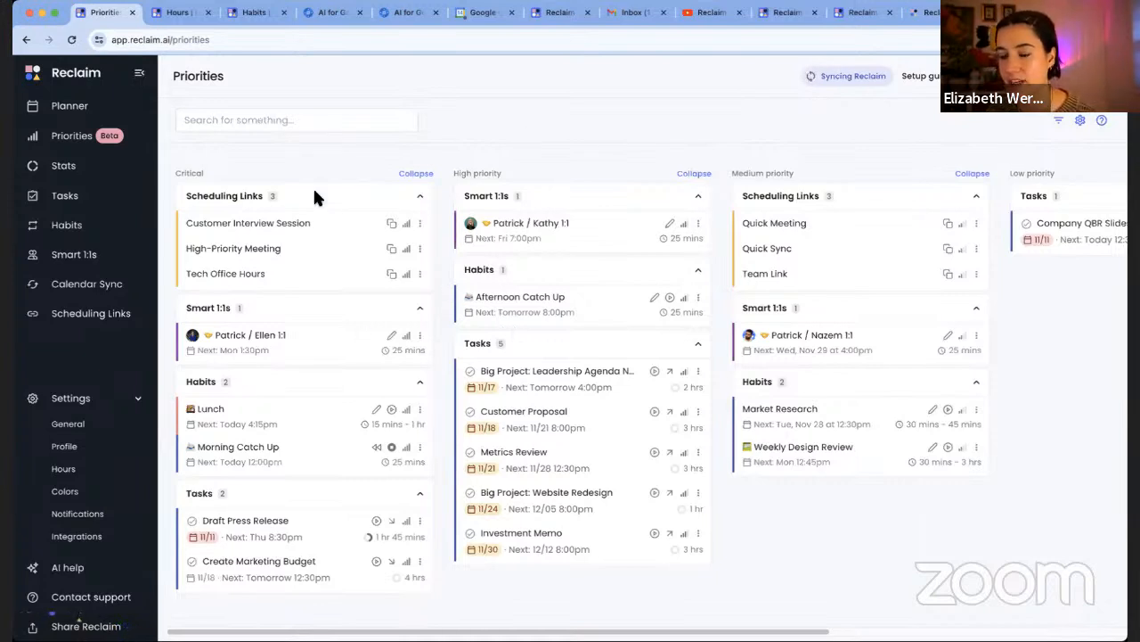
Go to the Tasks page to see the Up Next tasks
left_click(115, 194)
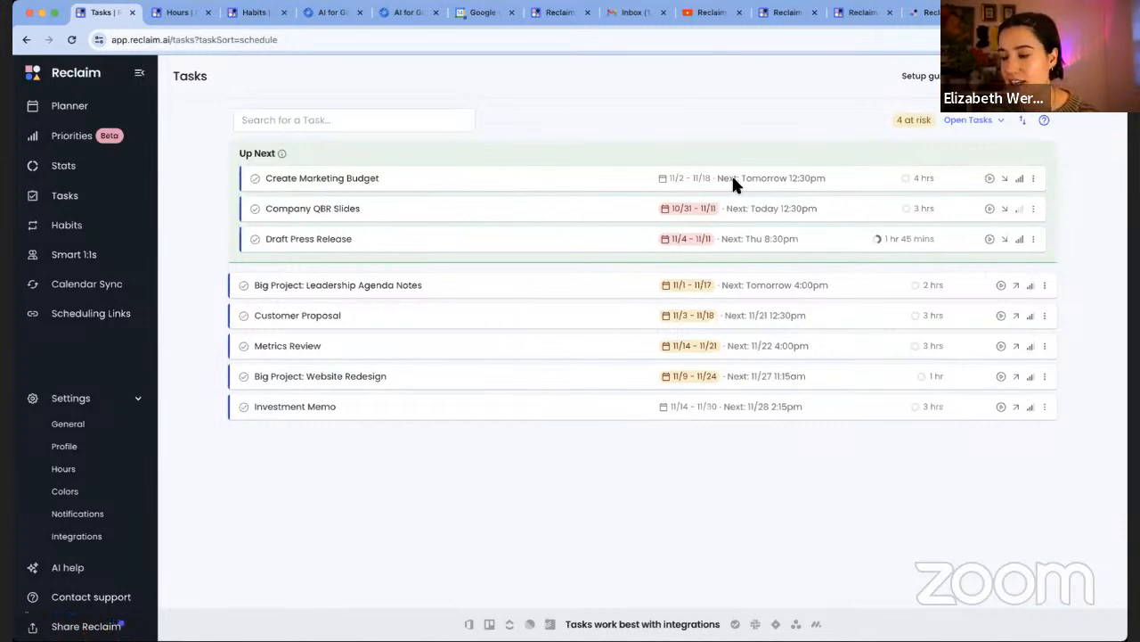
Create a new task named 'Edit video' and bring up its priority choices
left_click(999, 118)
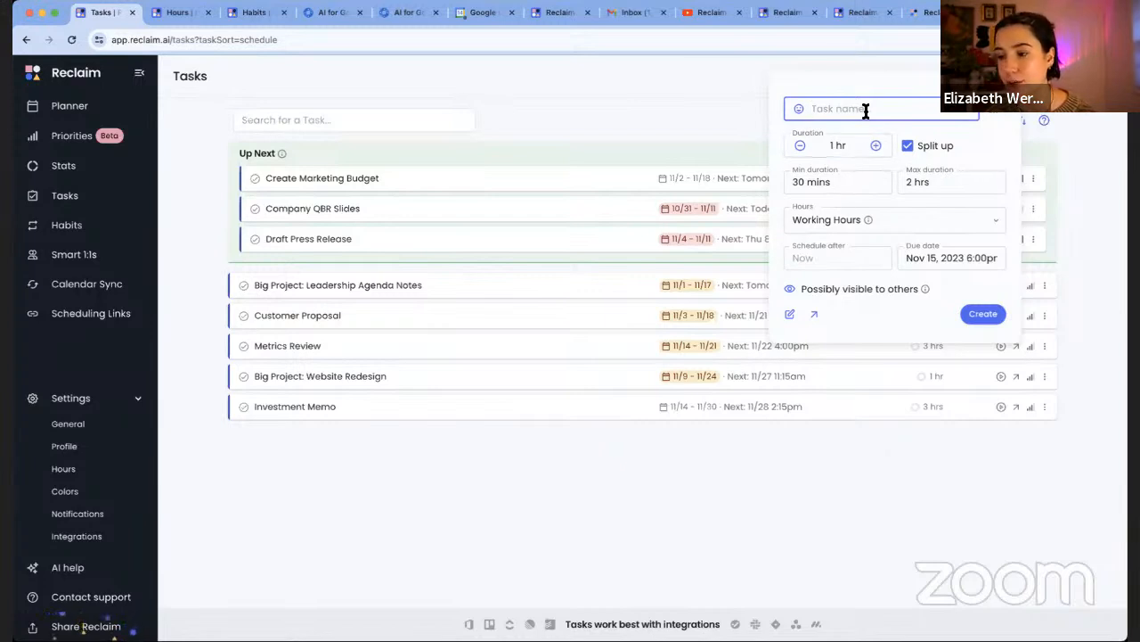
type("Edit video")
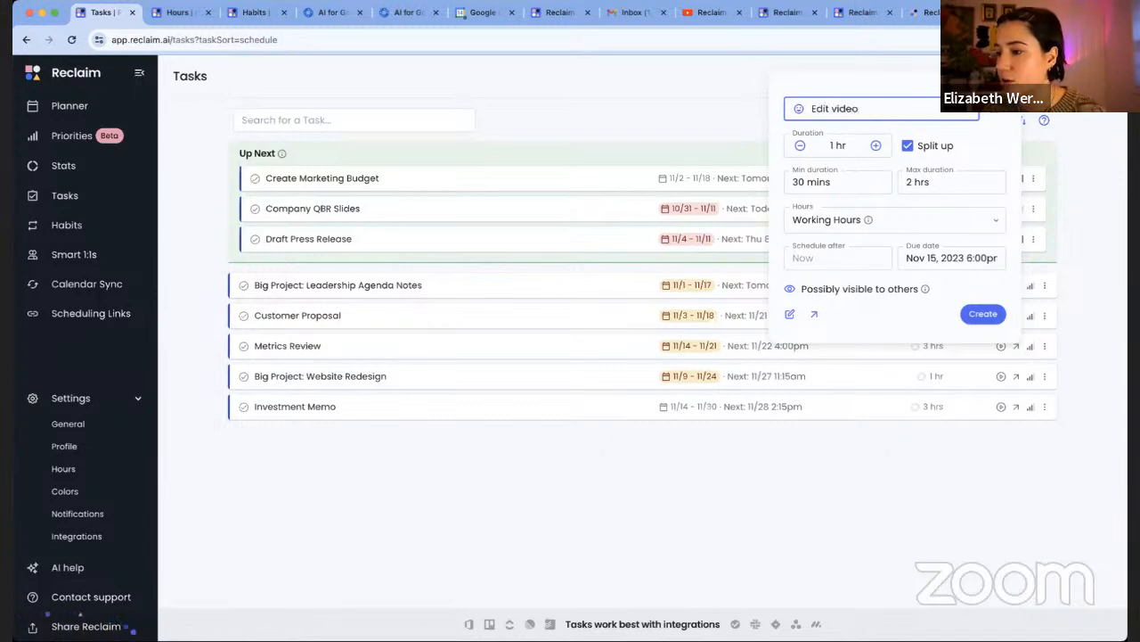
left_click(1004, 116)
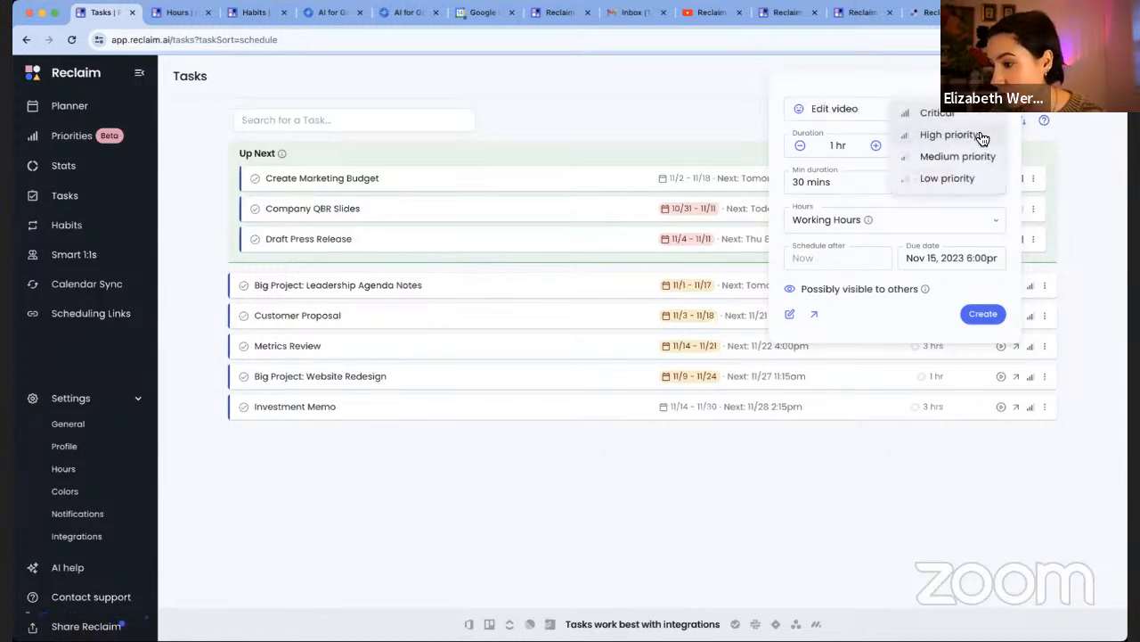
Pick a priority level for the Edit video task
left_click(958, 116)
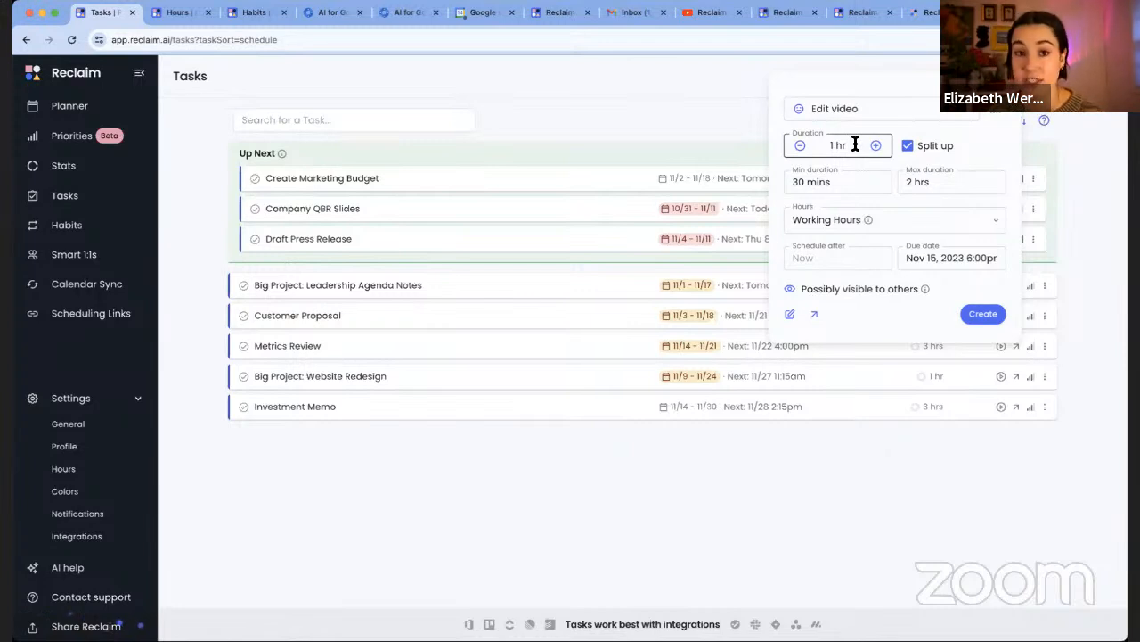
Turn off Split up for the Edit video task and keep it within Working Hours
left_click(912, 156)
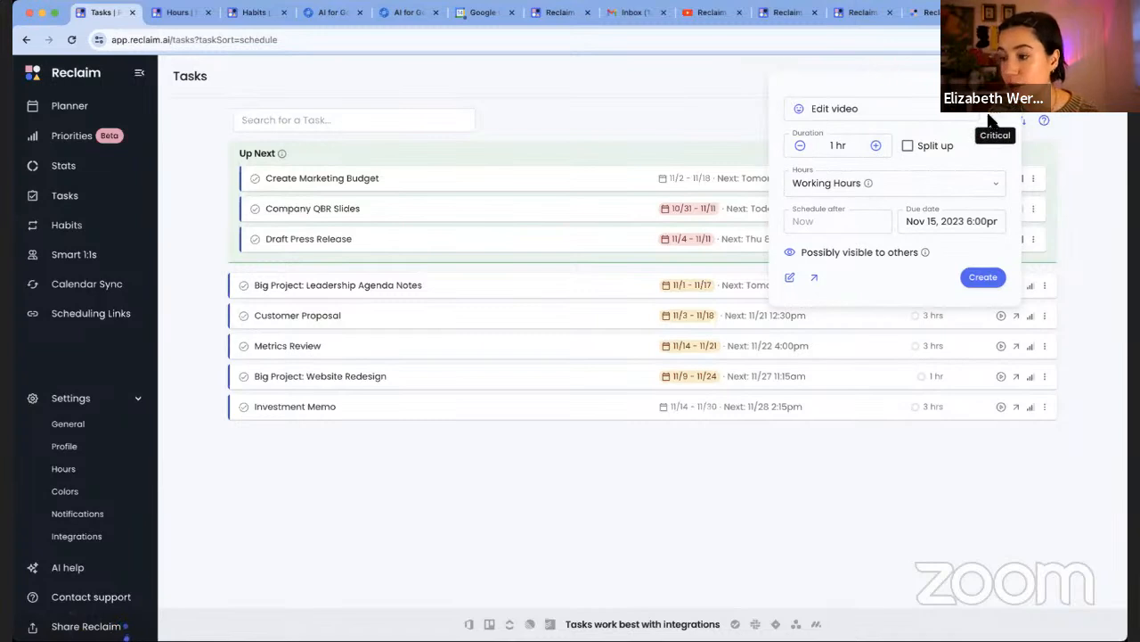
left_click(931, 180)
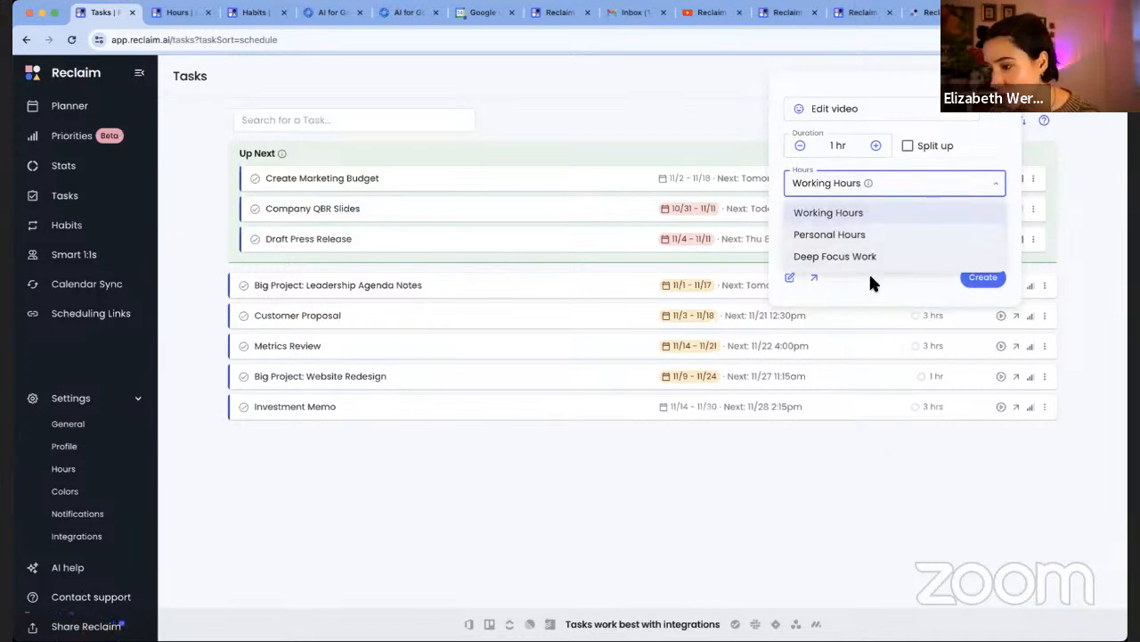
left_click(872, 281)
left_click(857, 224)
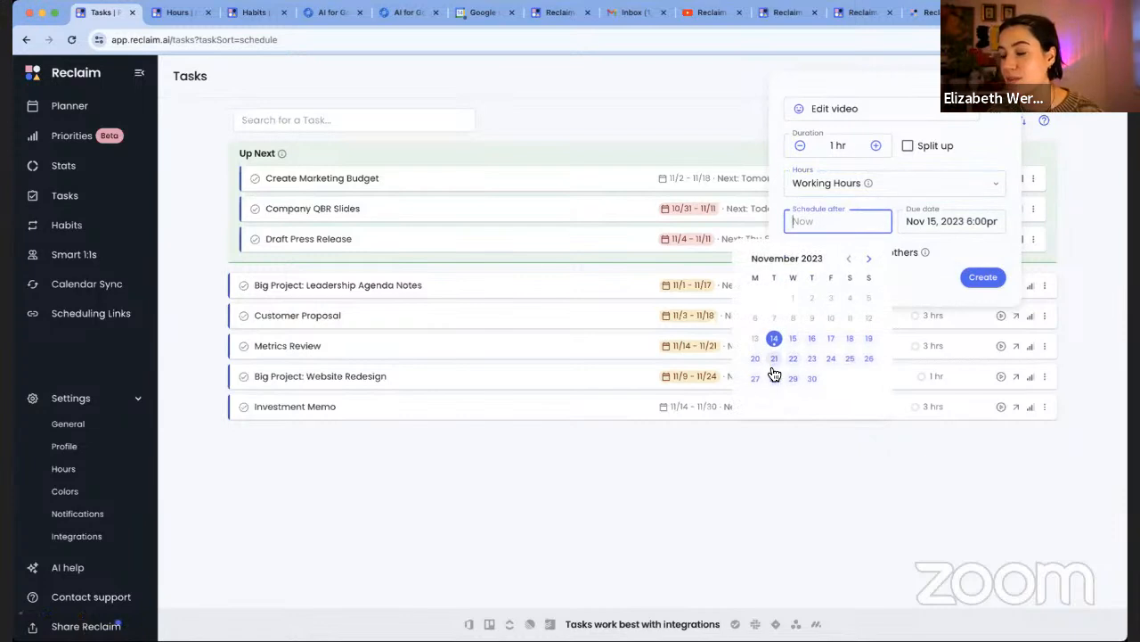
Set the Edit video task's due date to Nov 30, 2023, 6:00pm, keeping it possibly visible to others
left_click(922, 275)
left_click(952, 221)
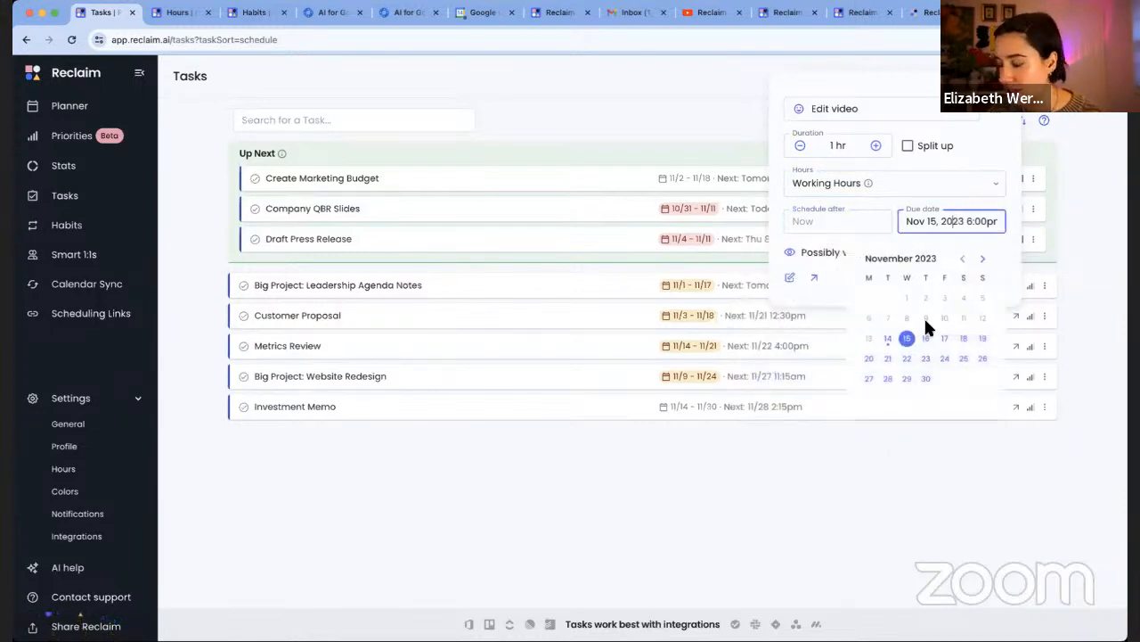
left_click(925, 379)
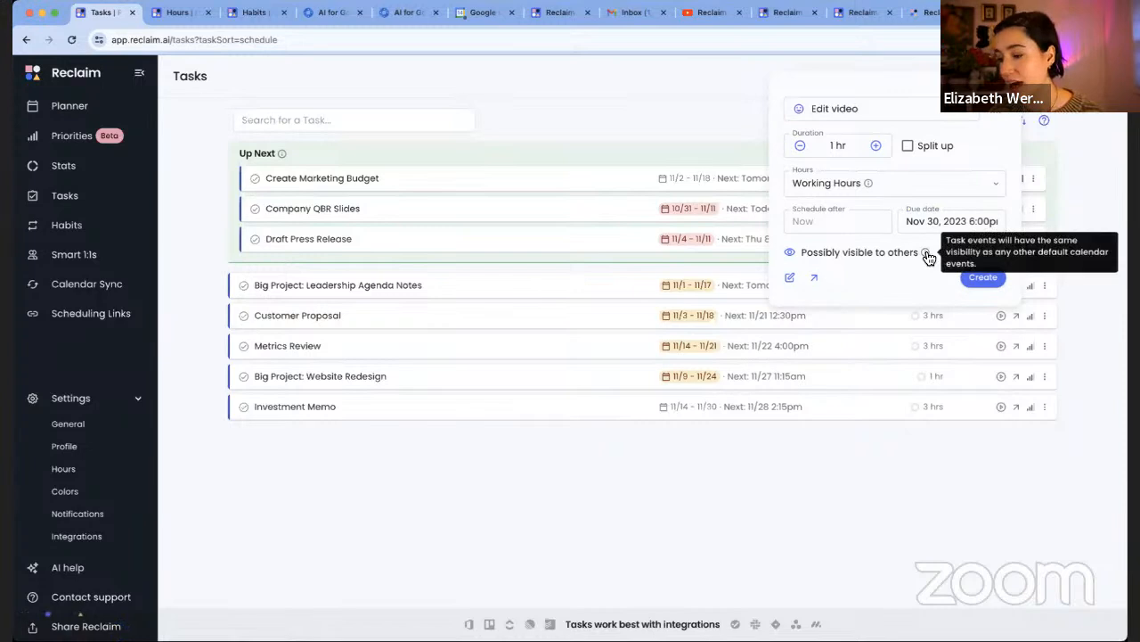
left_click(789, 254)
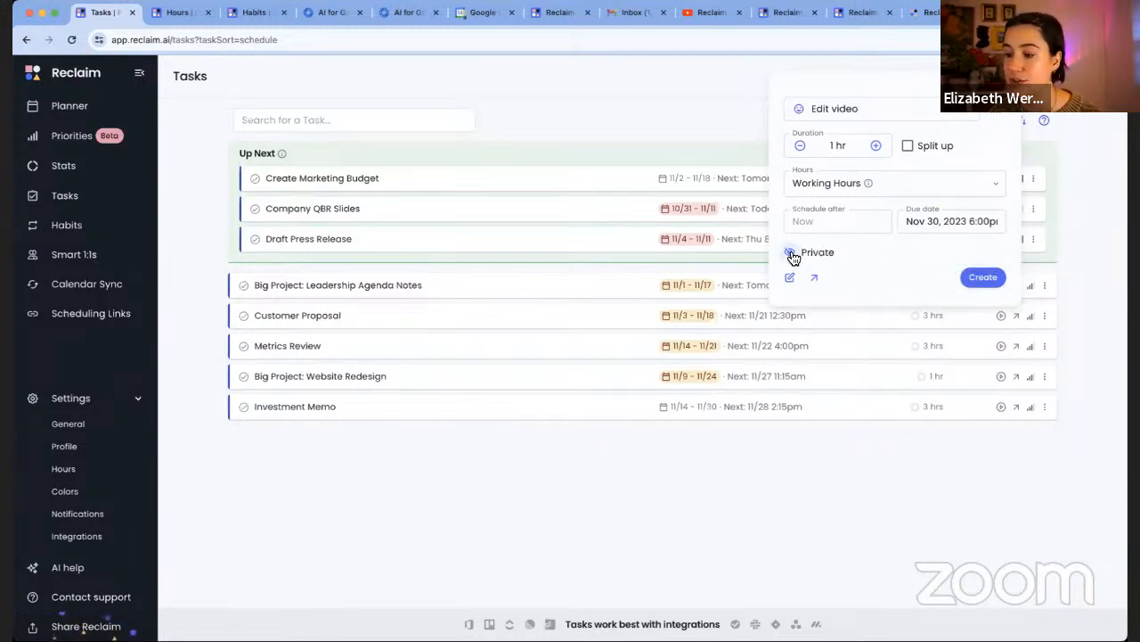
left_click(791, 255)
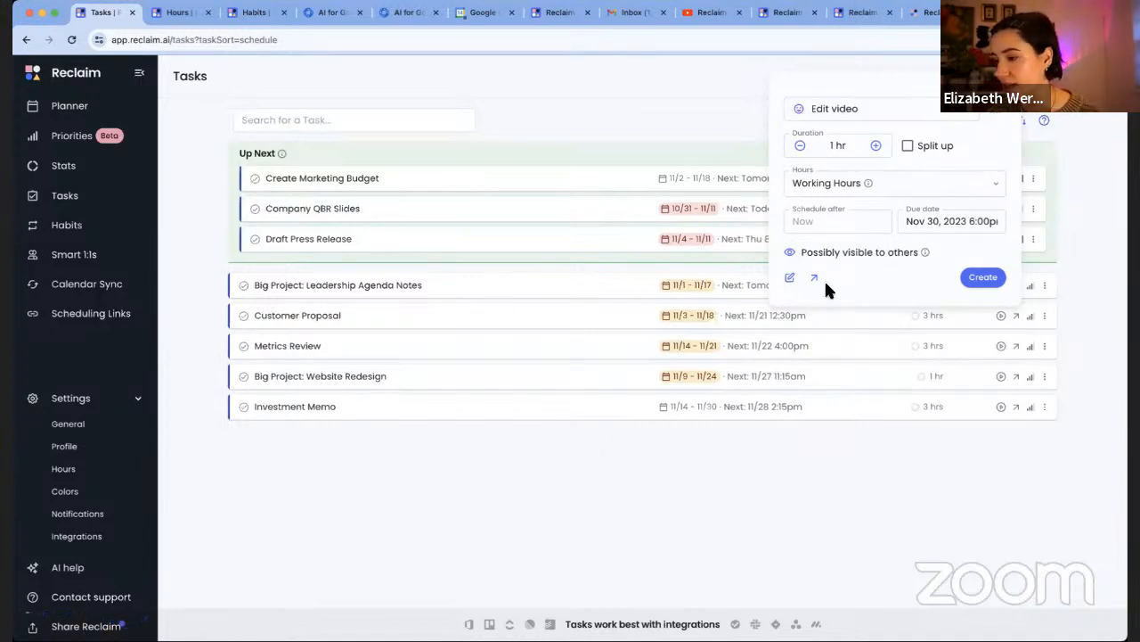
Save Edit video as a 1 hr task due 11/30, scheduled for Nov 21 at 7:15pm
left_click(985, 277)
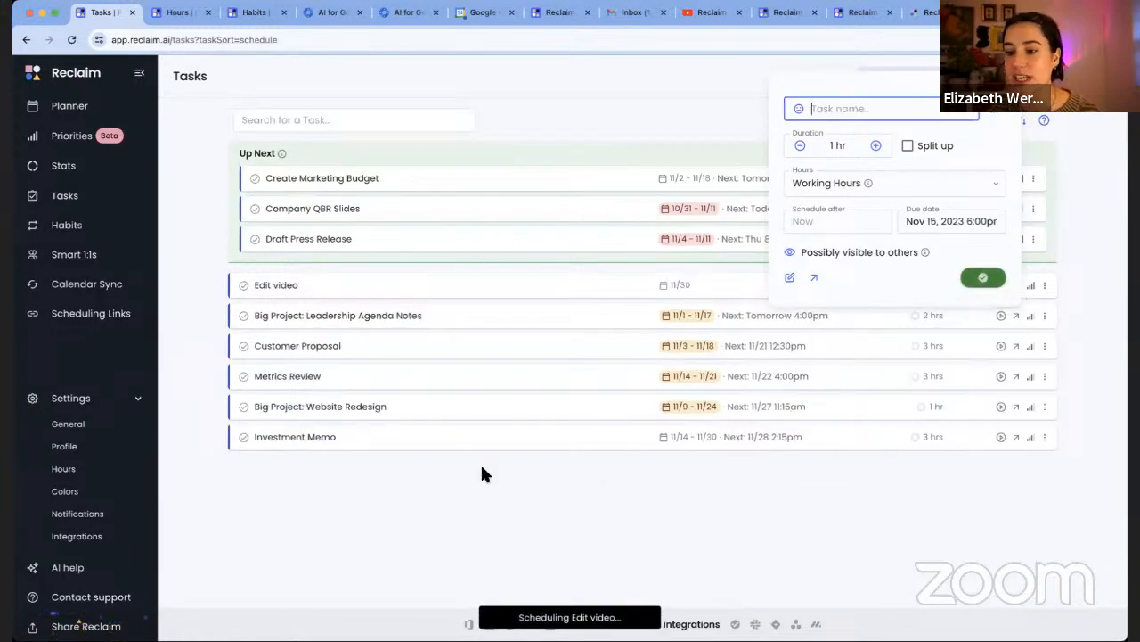
left_click(456, 505)
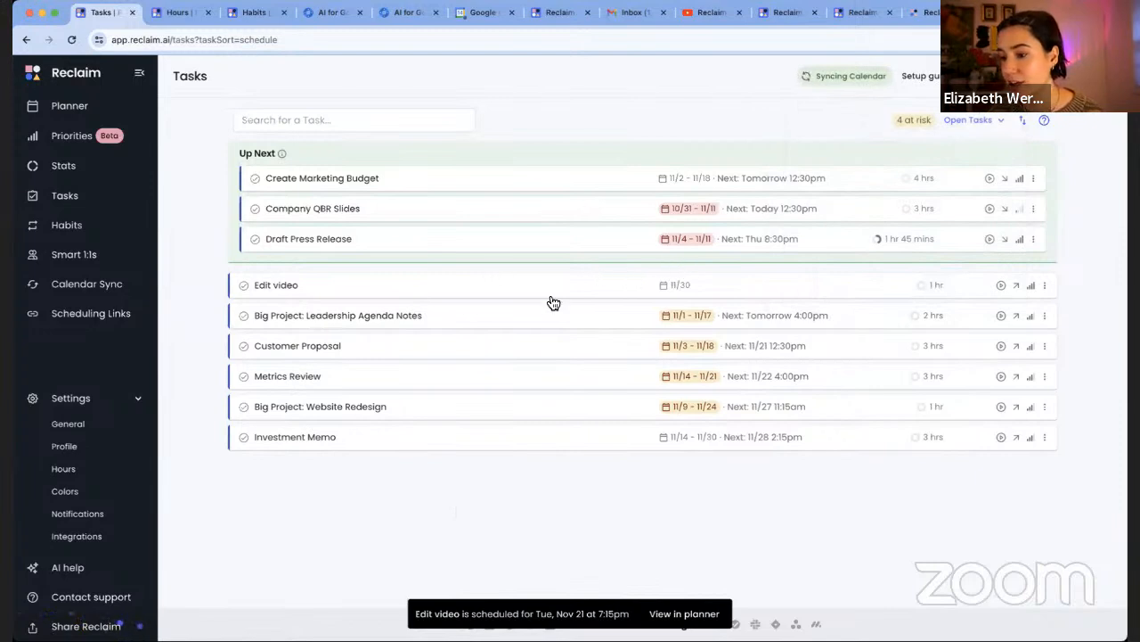
mouse_move(722, 294)
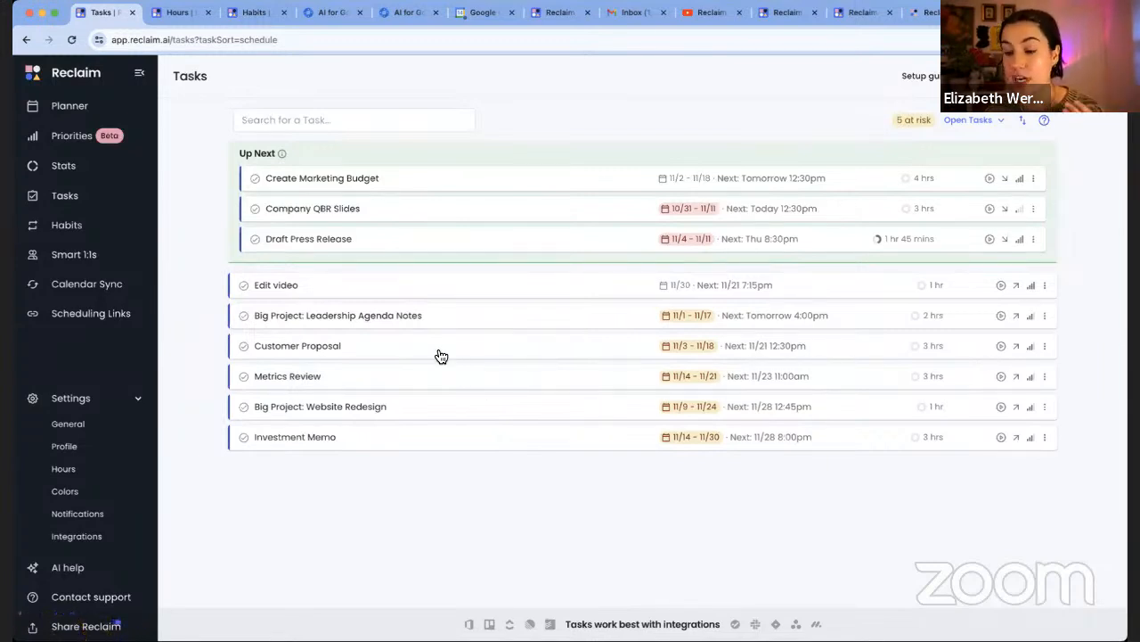
Drag the Edit video row into Up Next, making it the fourth task there
left_click_drag(386, 295, 405, 215)
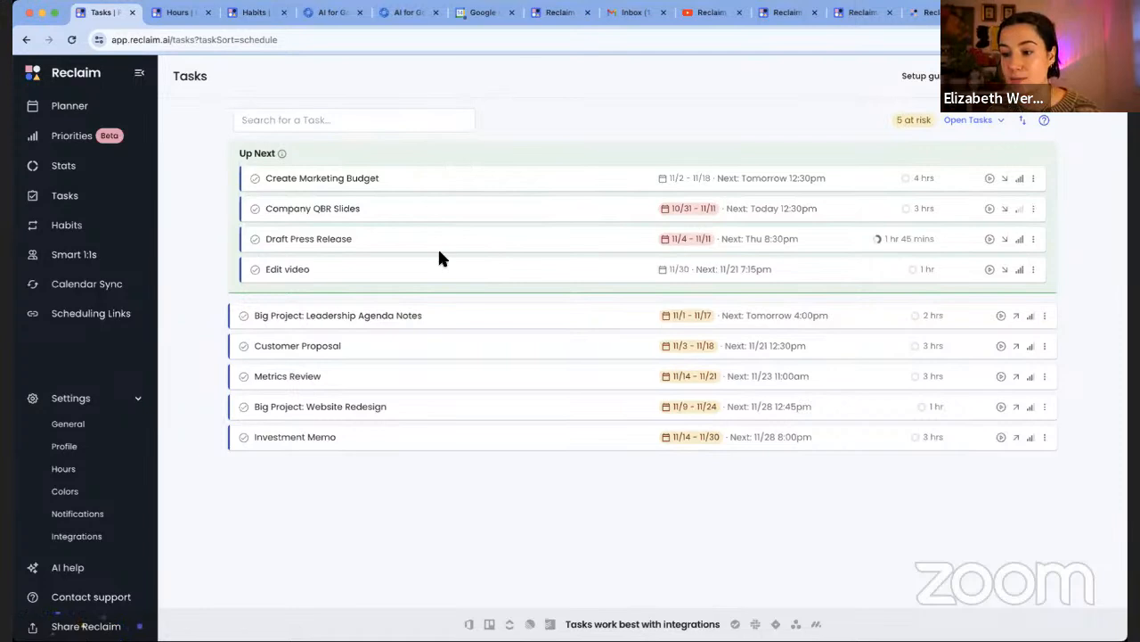
mouse_move(687, 274)
mouse_move(689, 354)
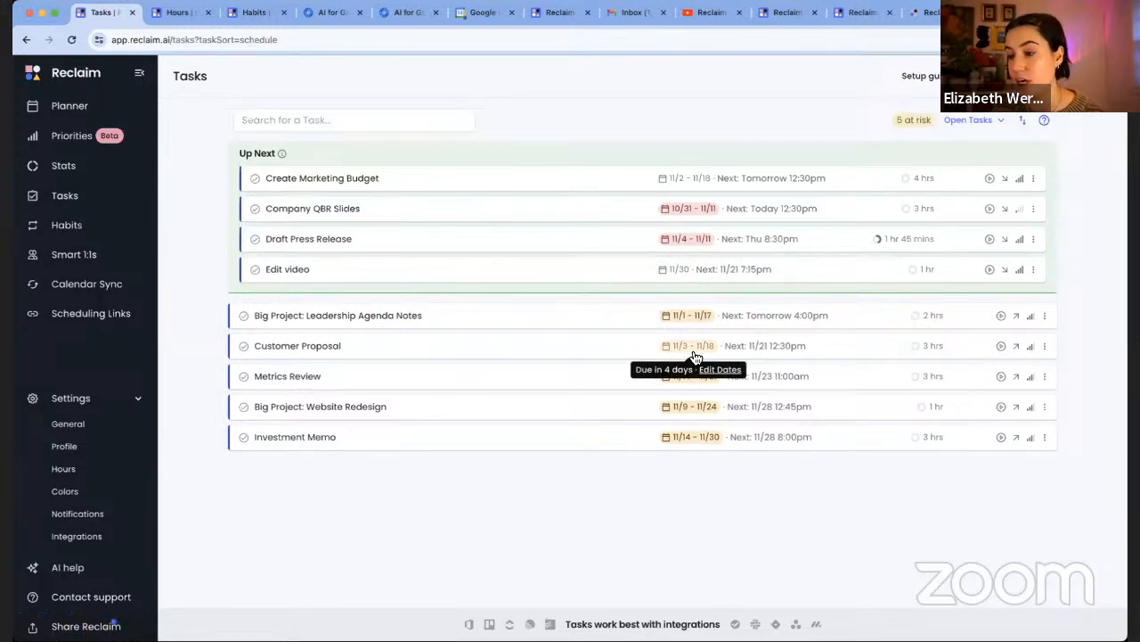
mouse_move(696, 244)
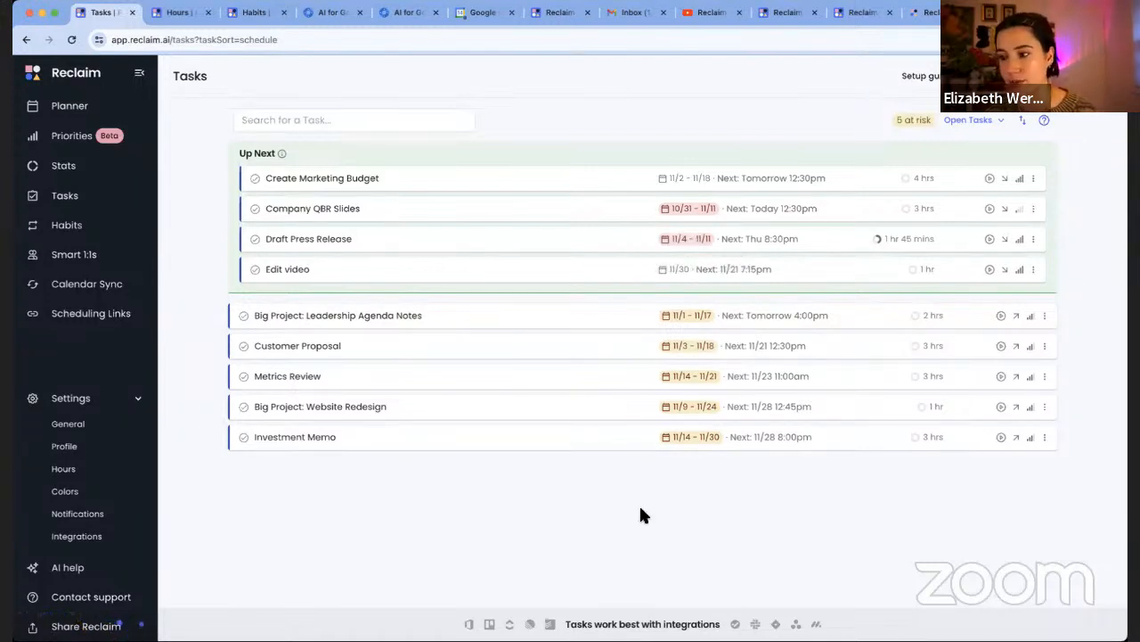
Mark Big Project: Leadership Agenda Notes done and filter the list to tasks marked done
left_click(245, 319)
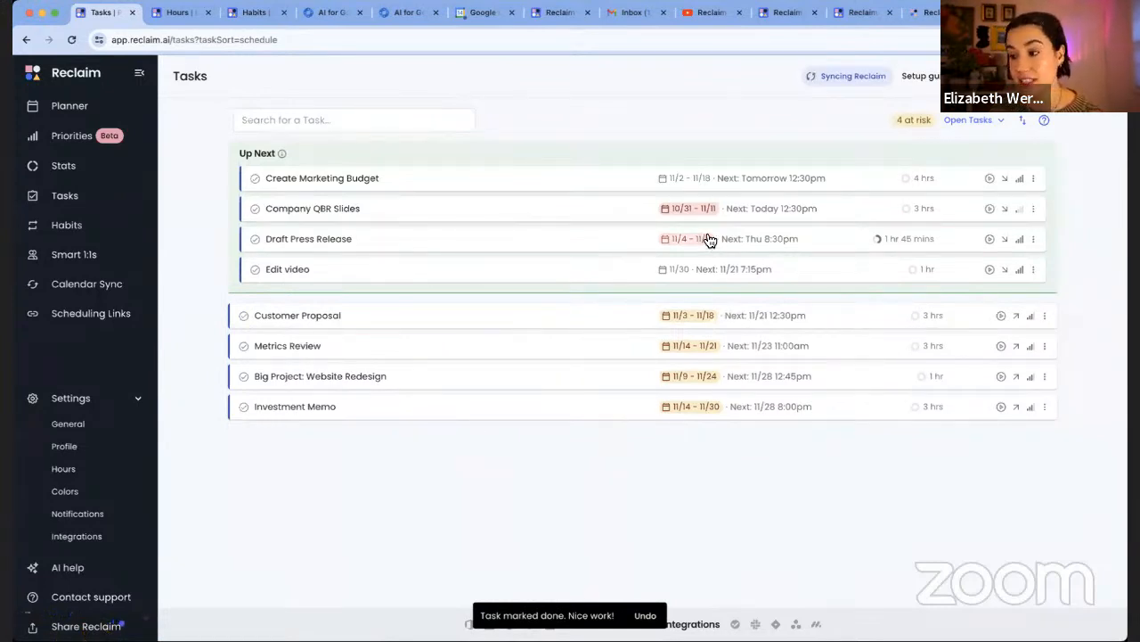
left_click(973, 120)
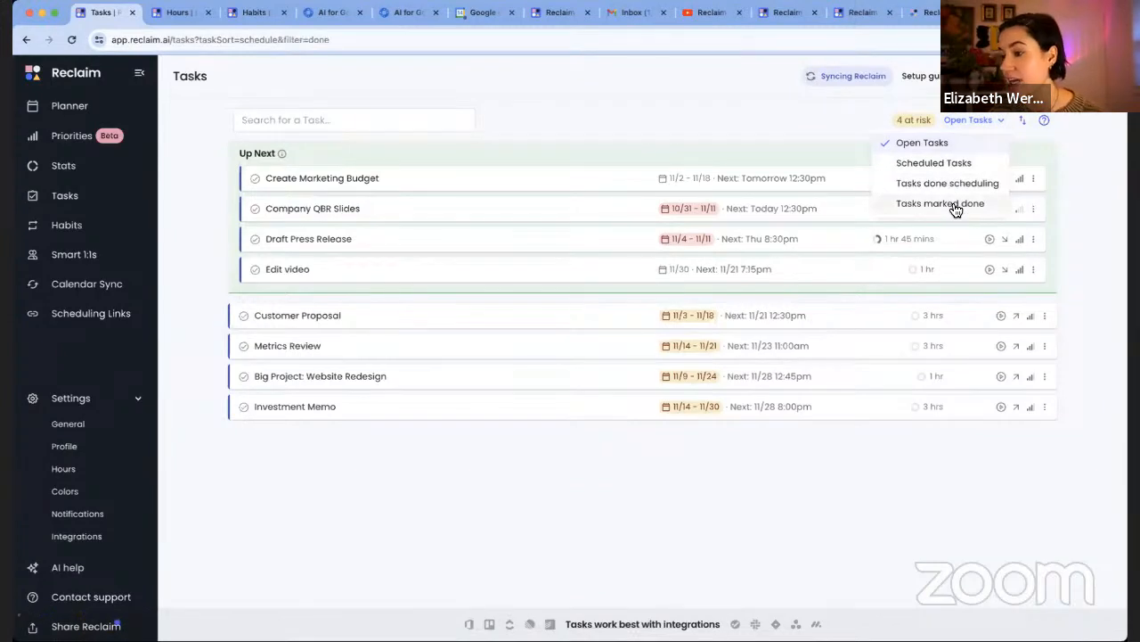
left_click(955, 204)
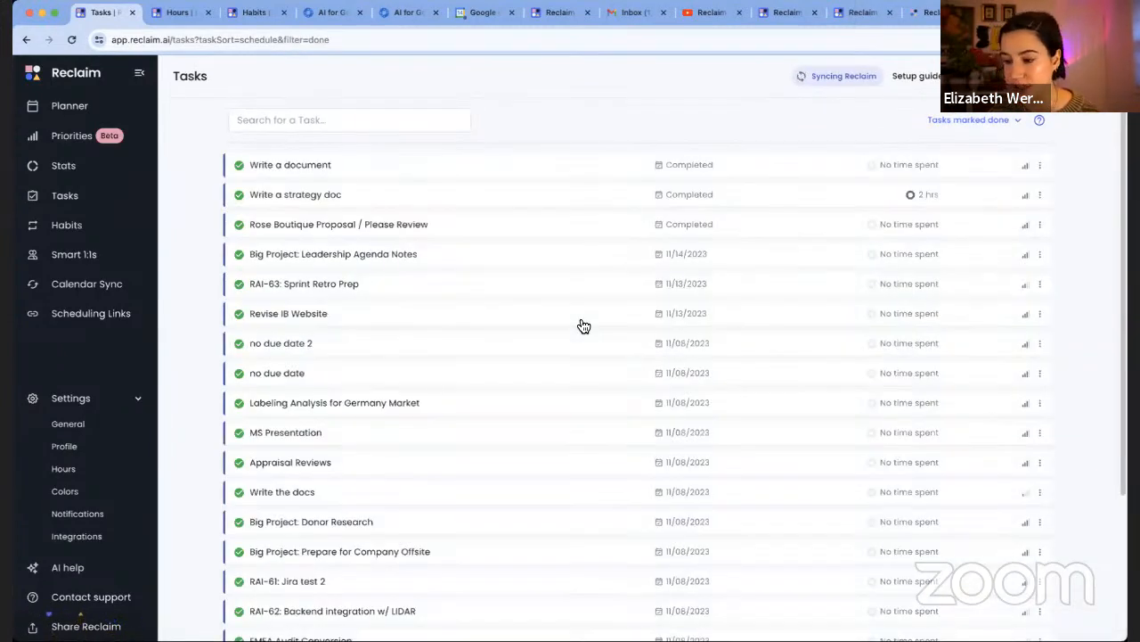
scroll(427, 486, "down", 2)
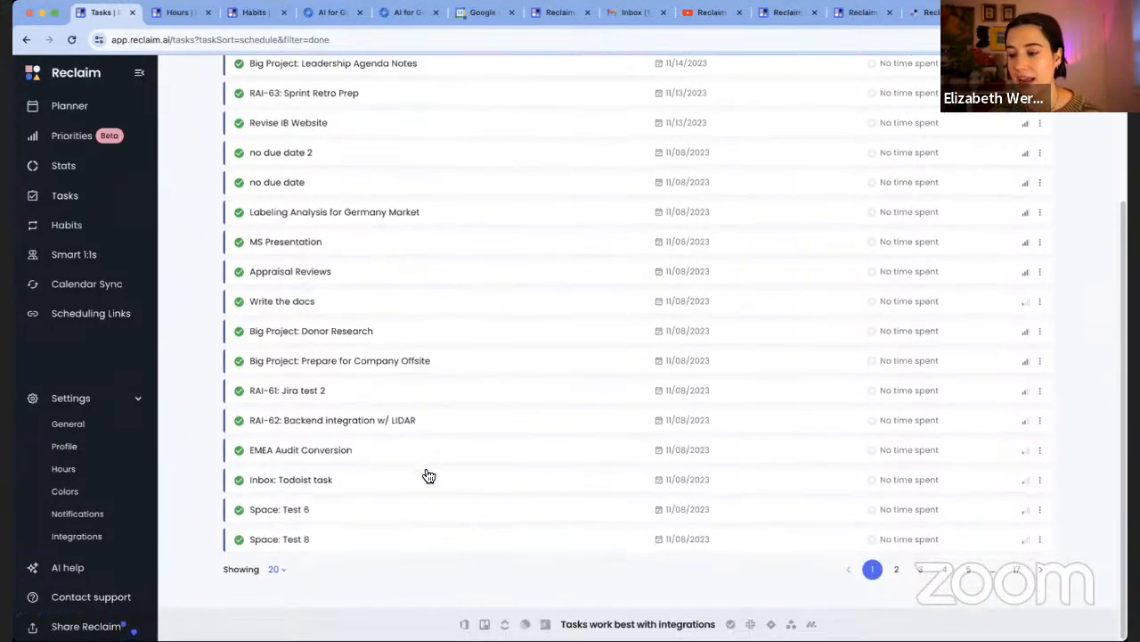
scroll(425, 473, "up", 3)
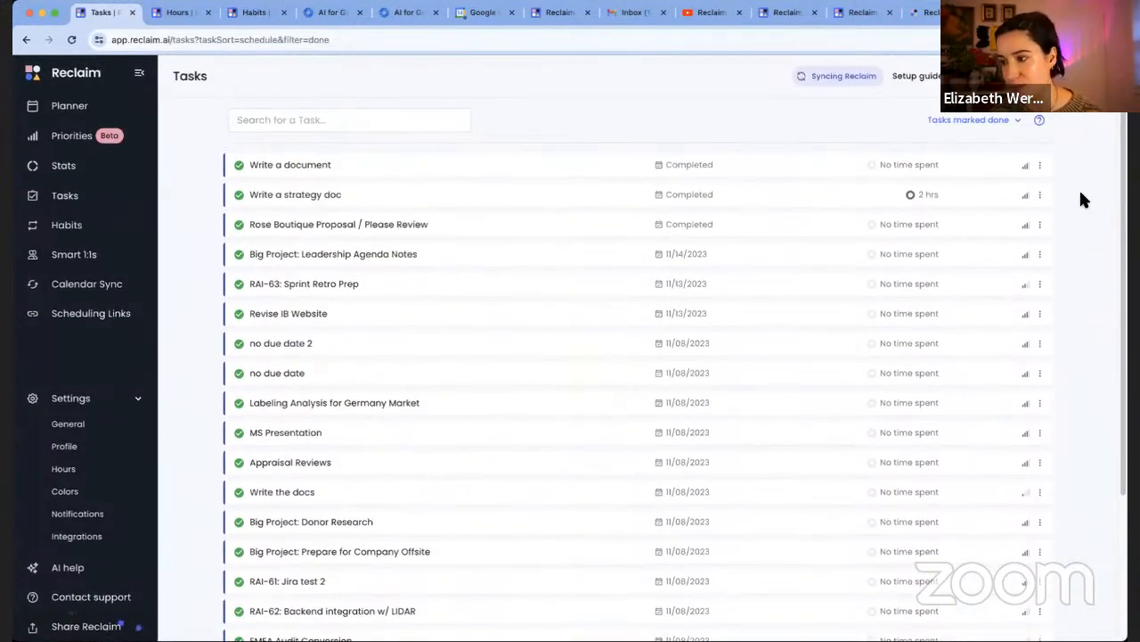
Look at the Write a document task's actions menu unchanged, then return to the weekly Planner
left_click(1039, 166)
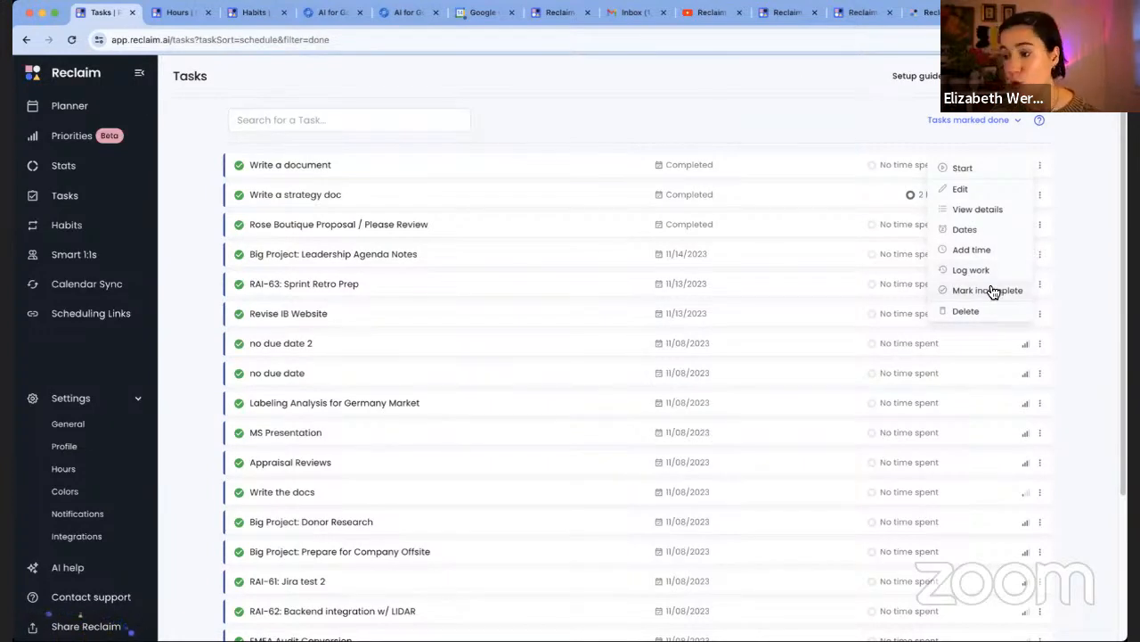
left_click(760, 87)
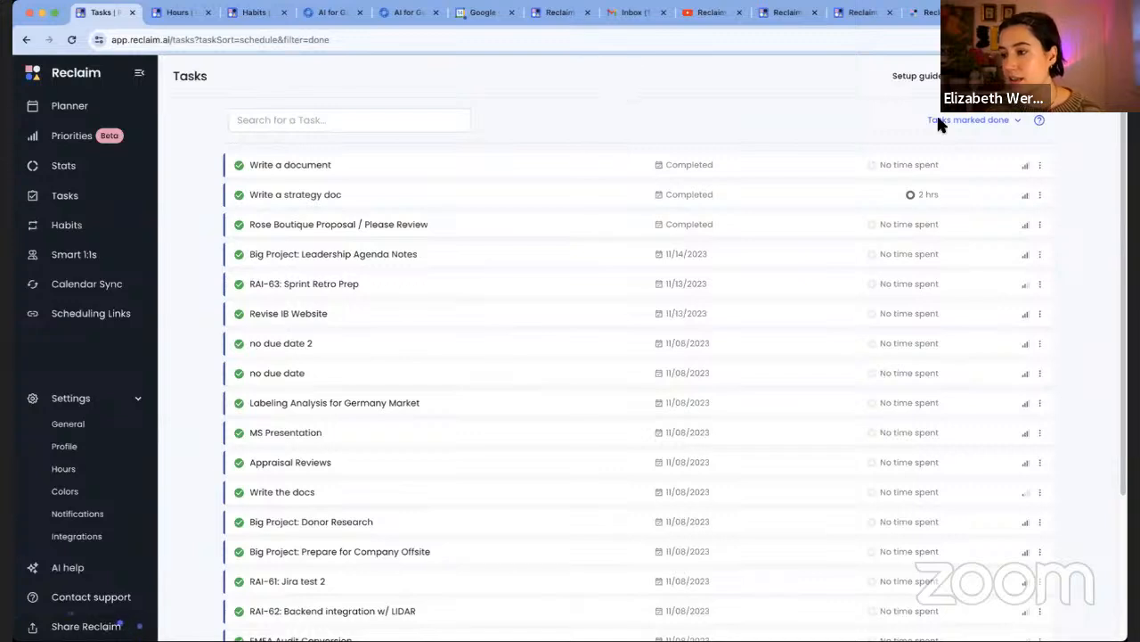
left_click(87, 106)
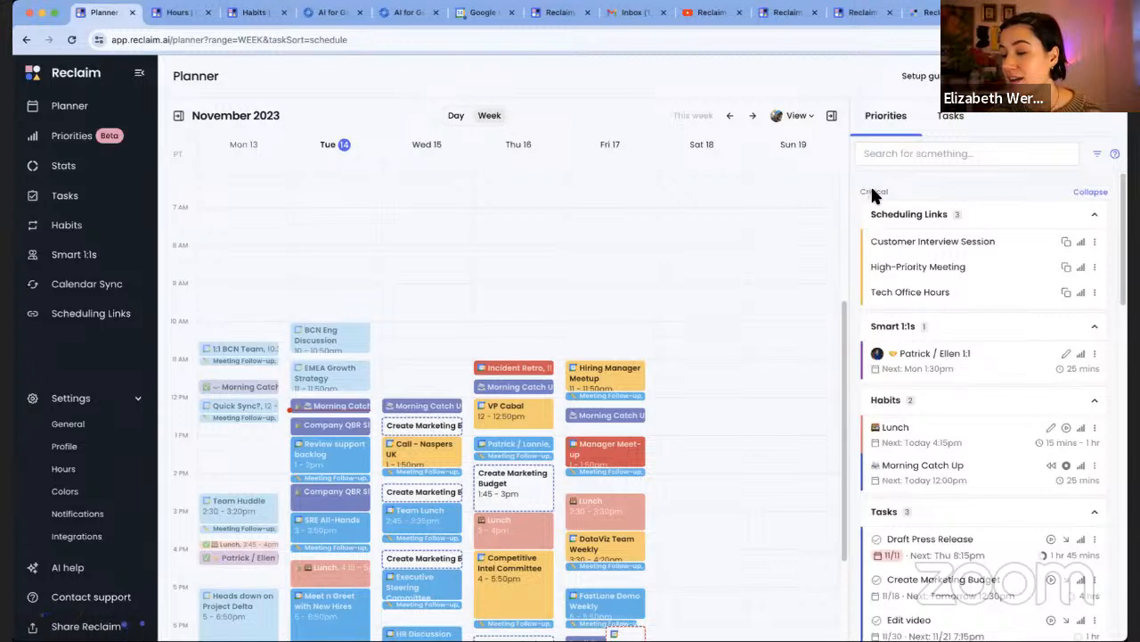
Show the Tasks list beside the Planner calendar, leaving the sort order unchanged
left_click(925, 123)
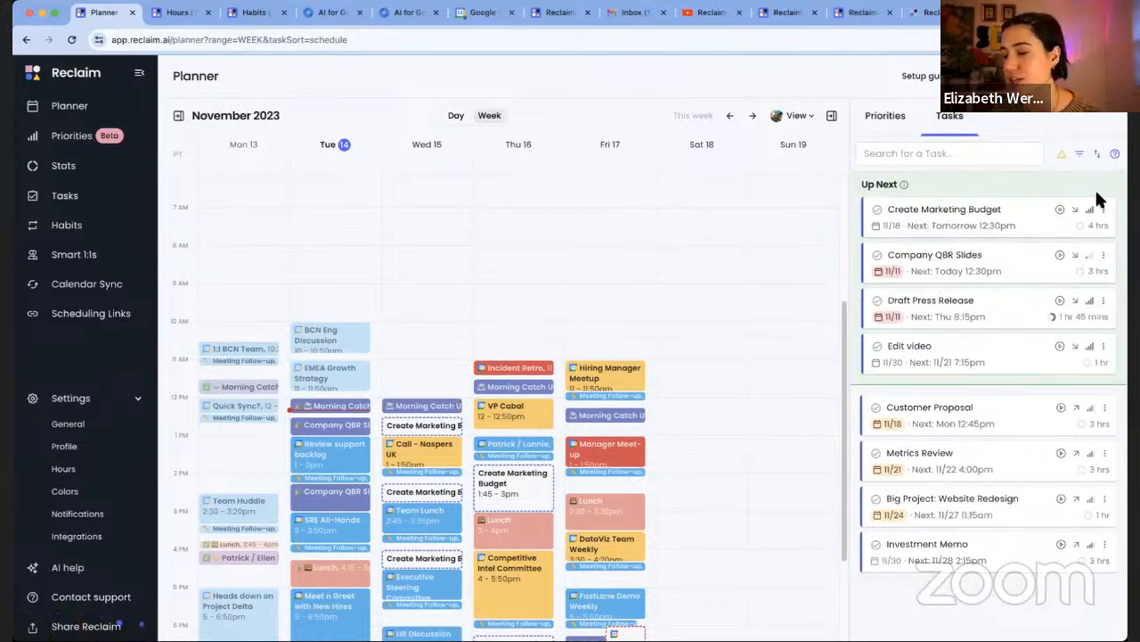
left_click(1098, 153)
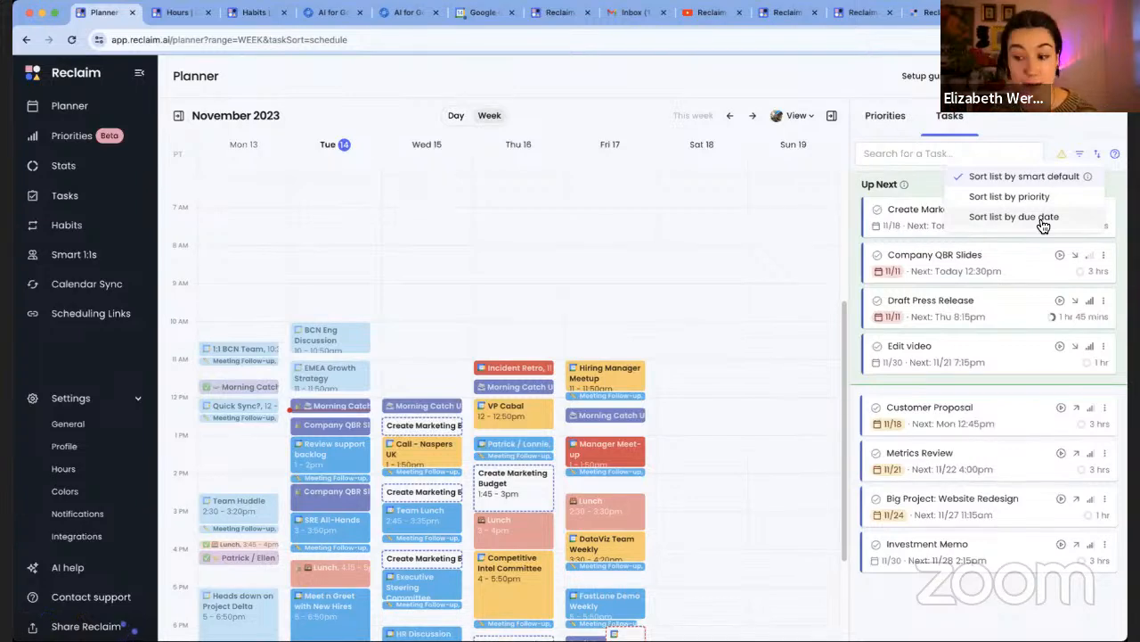
left_click(1007, 609)
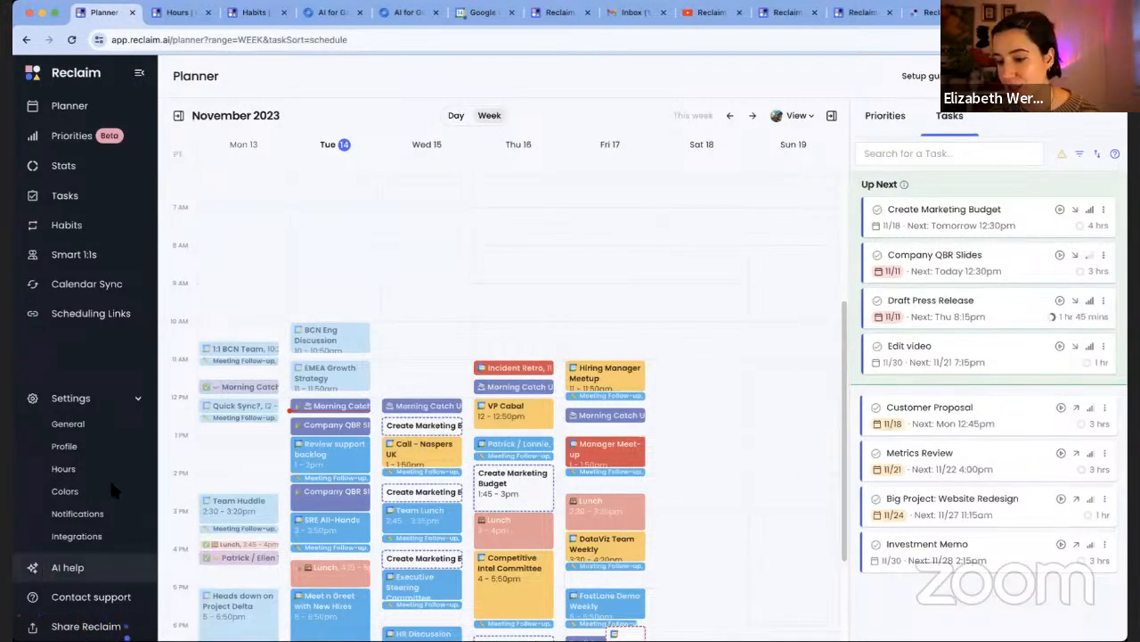
Browse the Integrations settings cards, where Zoom, Todoist, Linear, Jira, Asana and ClickUp are Connected
left_click(110, 540)
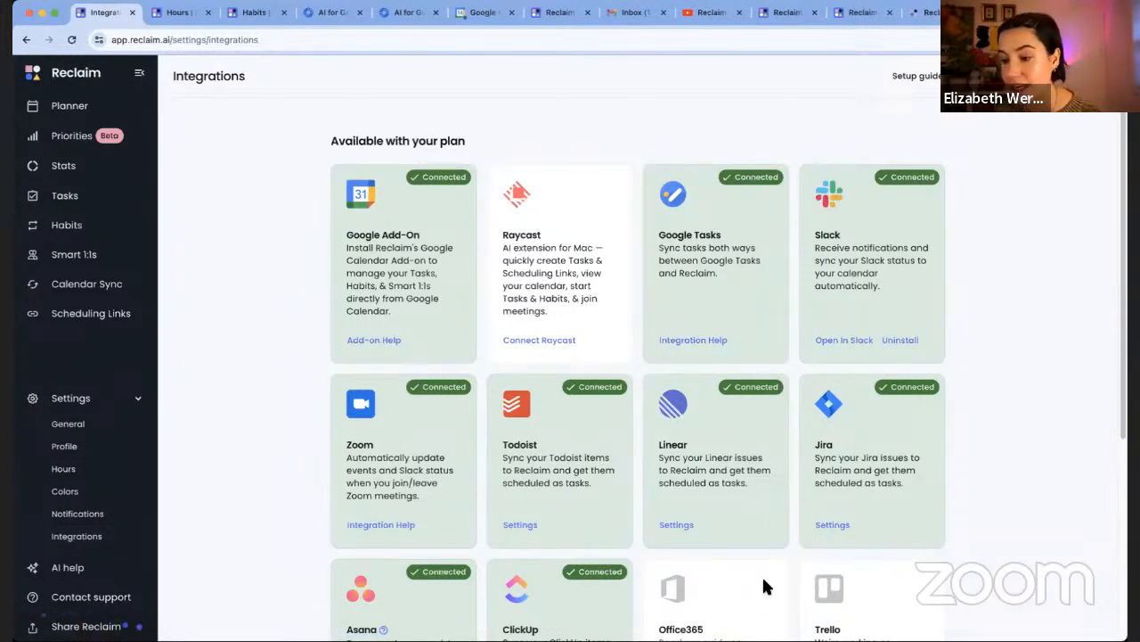
scroll(1036, 396, "down", 2)
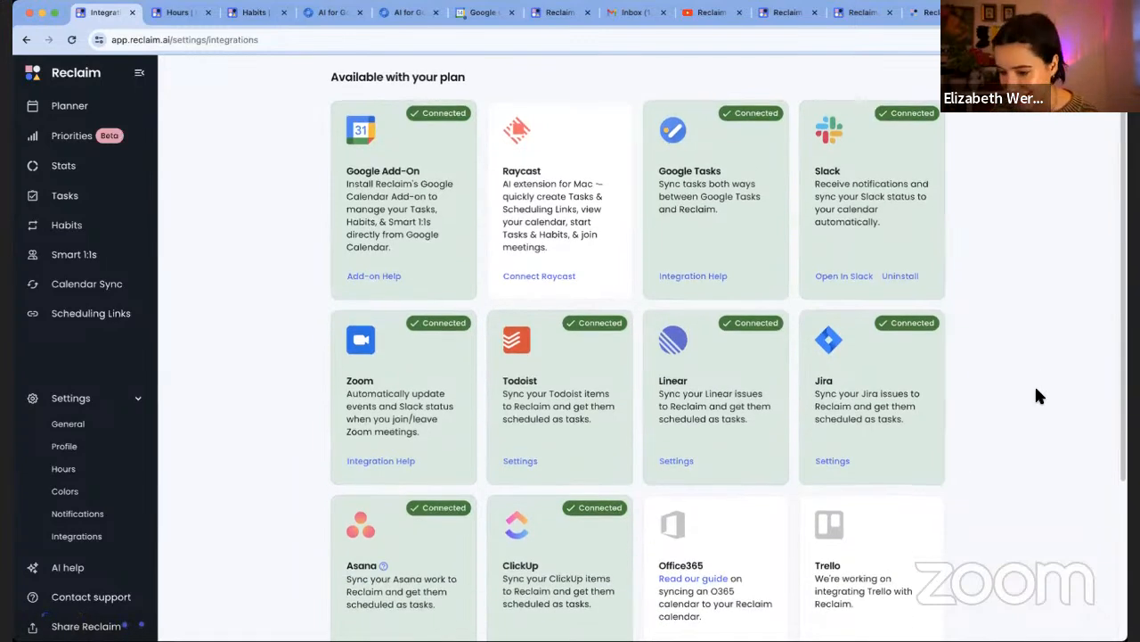
scroll(1036, 396, "down", 3)
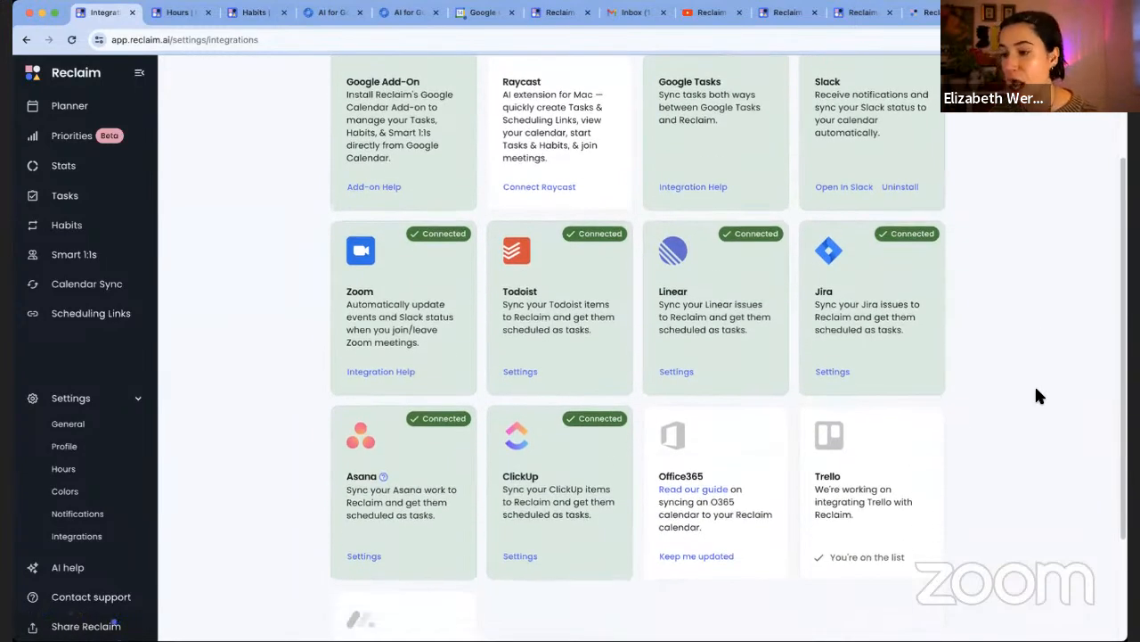
scroll(1036, 396, "up", 1)
scroll(665, 430, "down", 1)
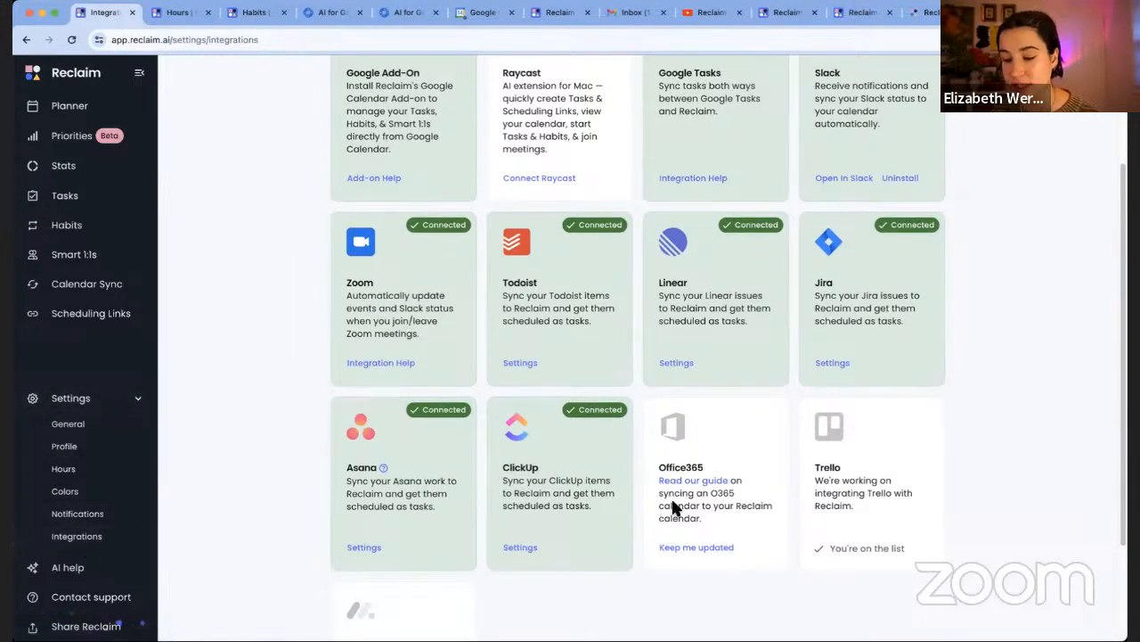
scroll(981, 307, "up", 2)
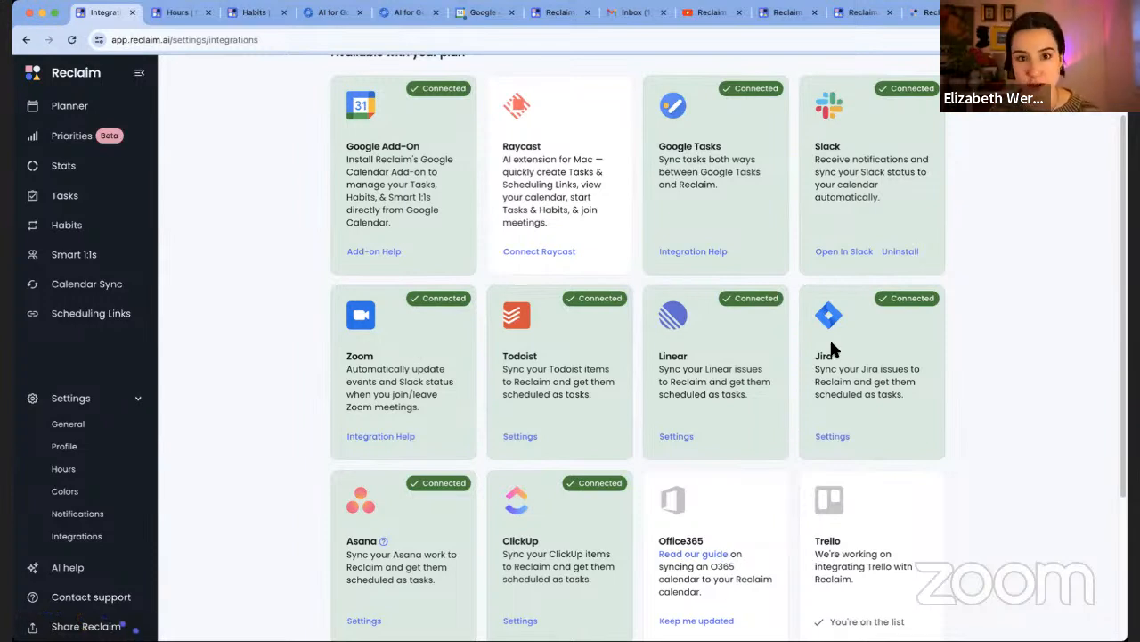
scroll(1020, 345, "down", 2)
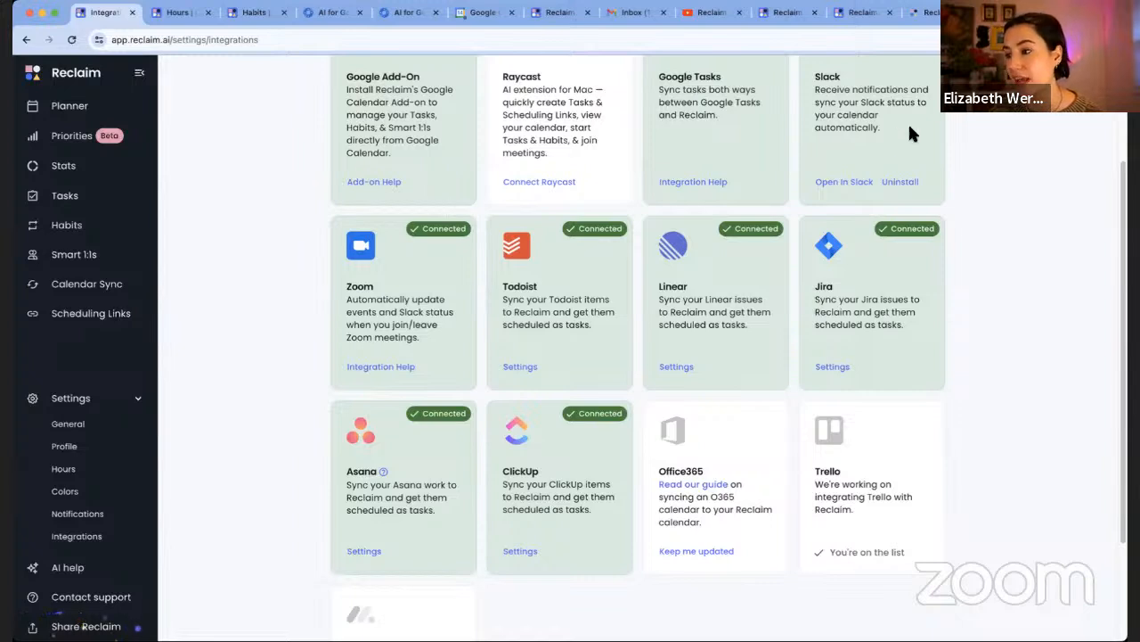
left_click(931, 12)
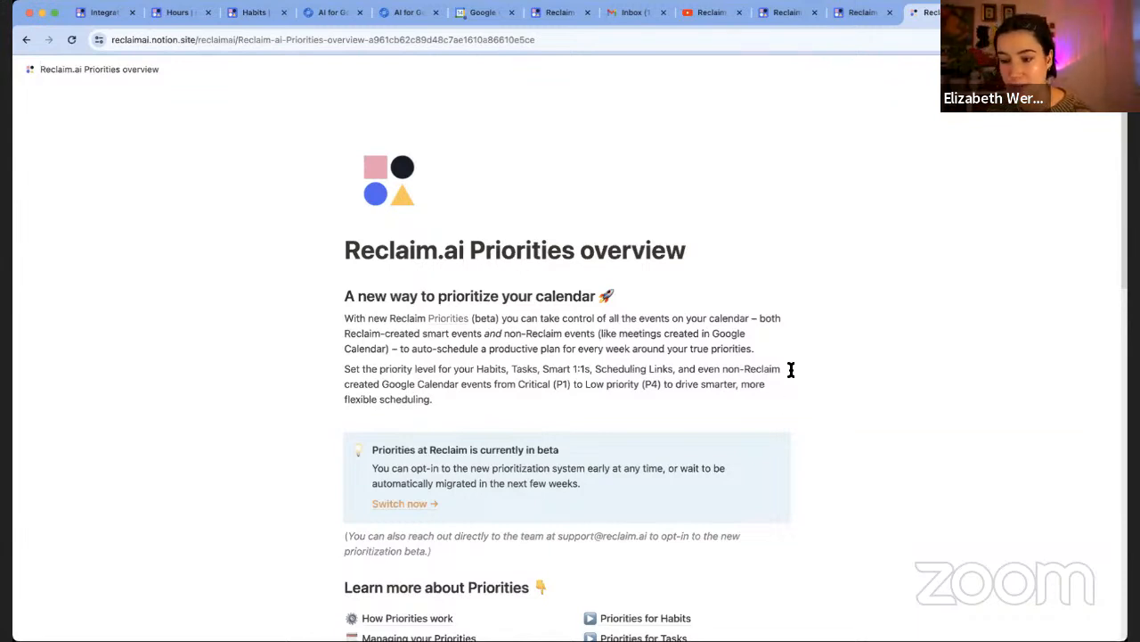
scroll(778, 404, "down", 3)
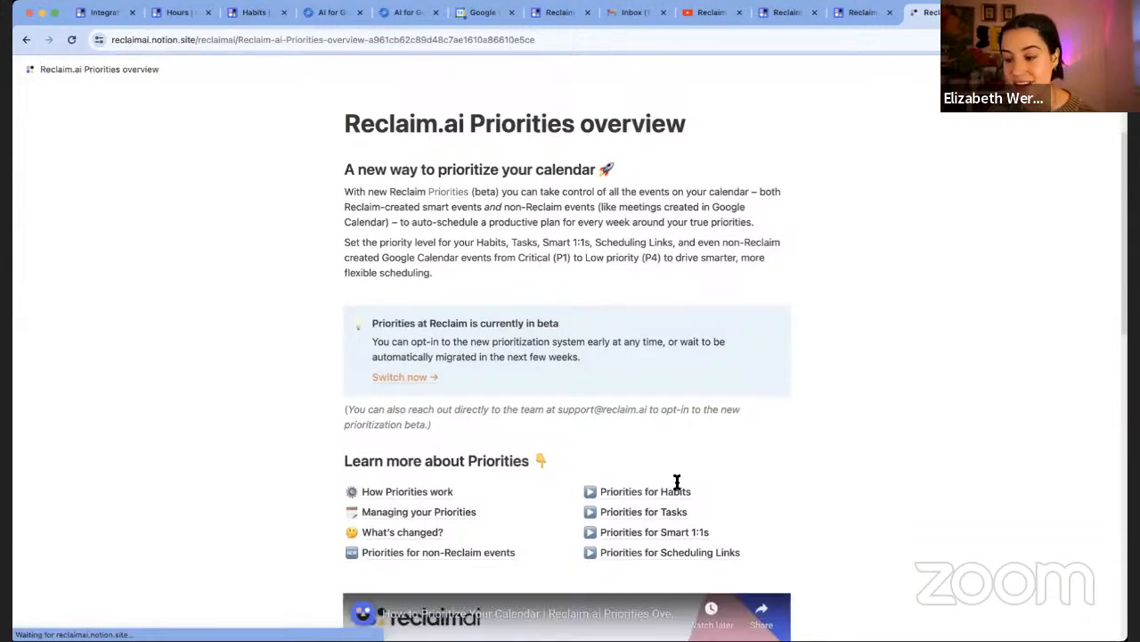
left_click(643, 509)
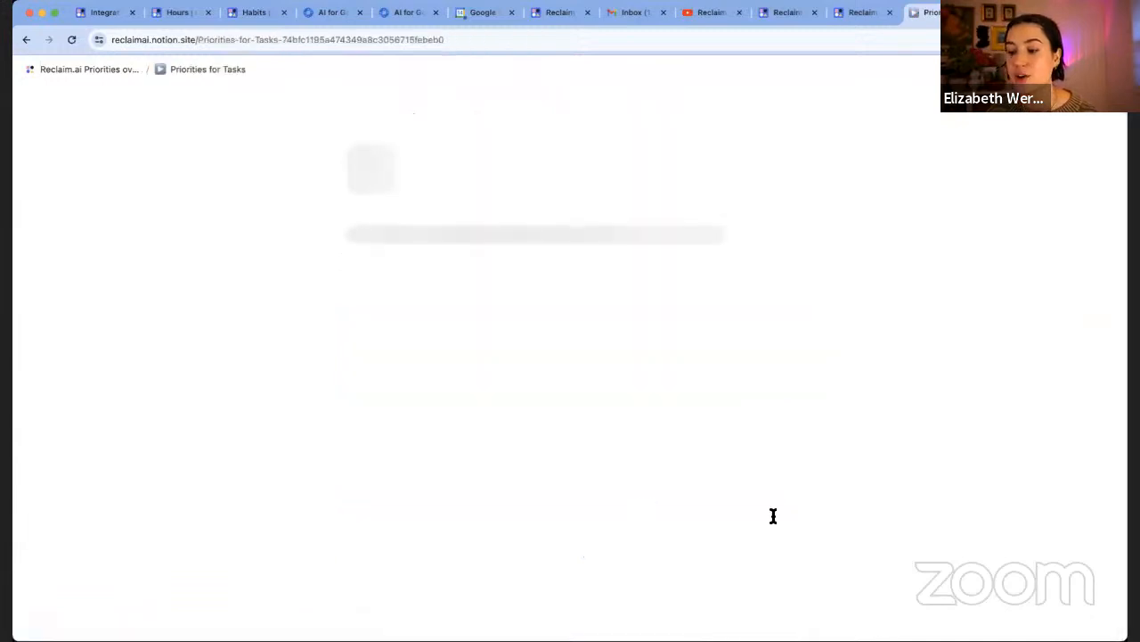
scroll(771, 515, "down", 4)
scroll(773, 519, "down", 10)
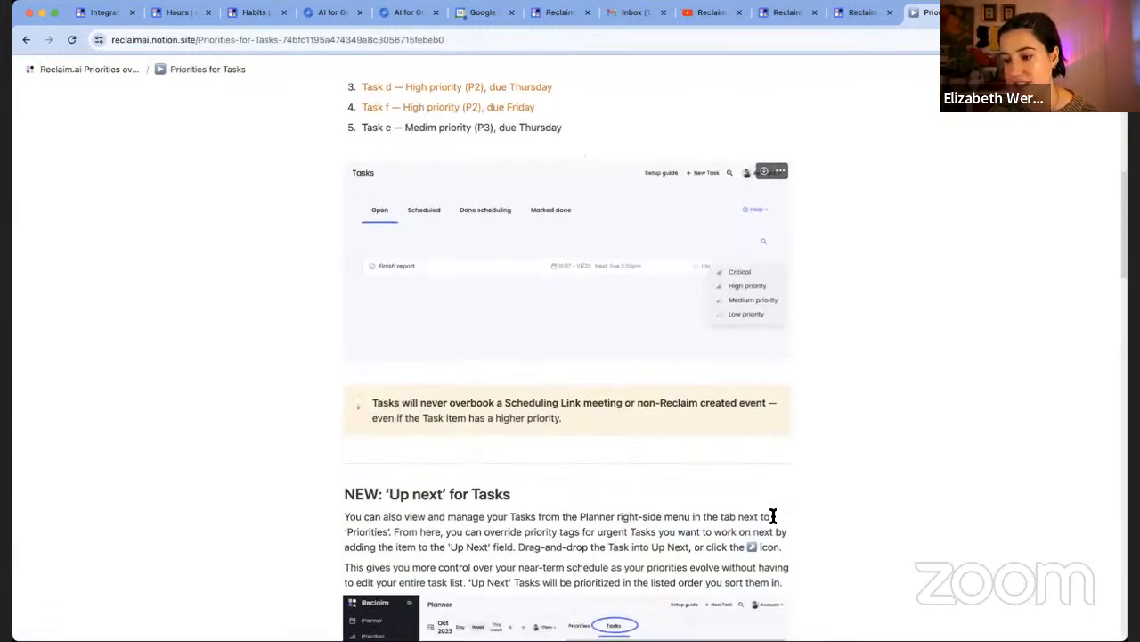
left_click(96, 12)
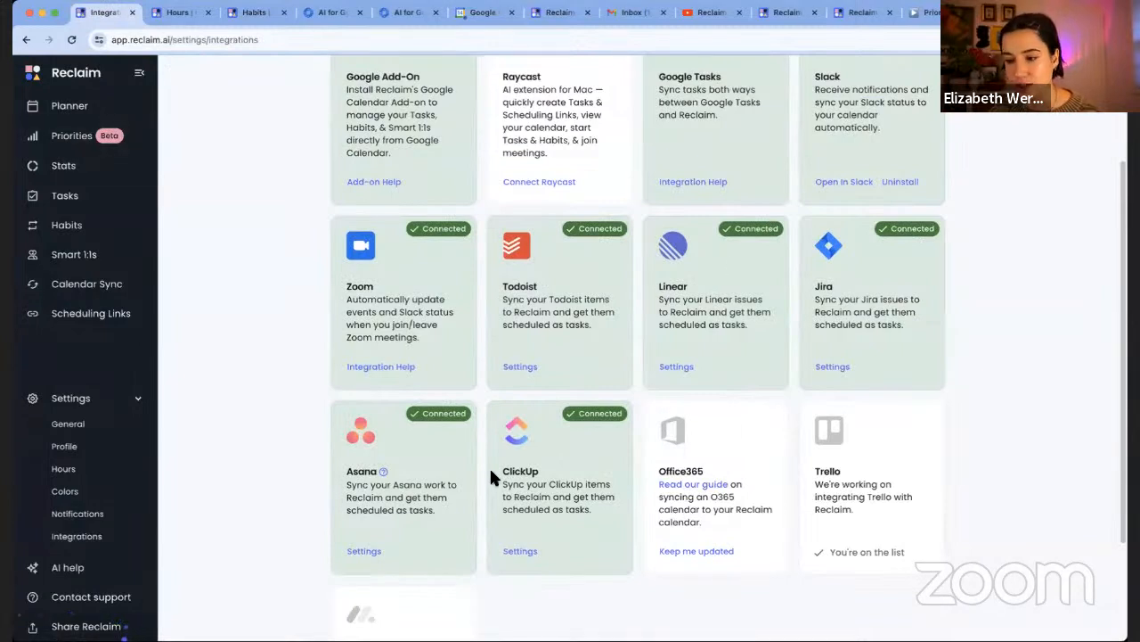
scroll(749, 303, "up", 1)
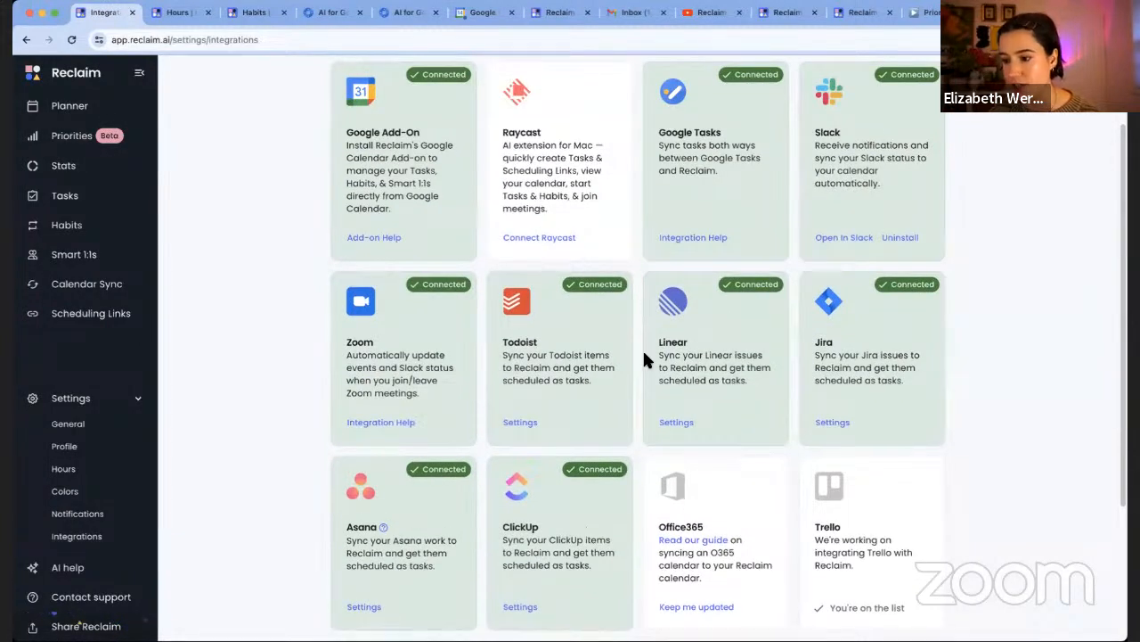
scroll(643, 348, "up", 1)
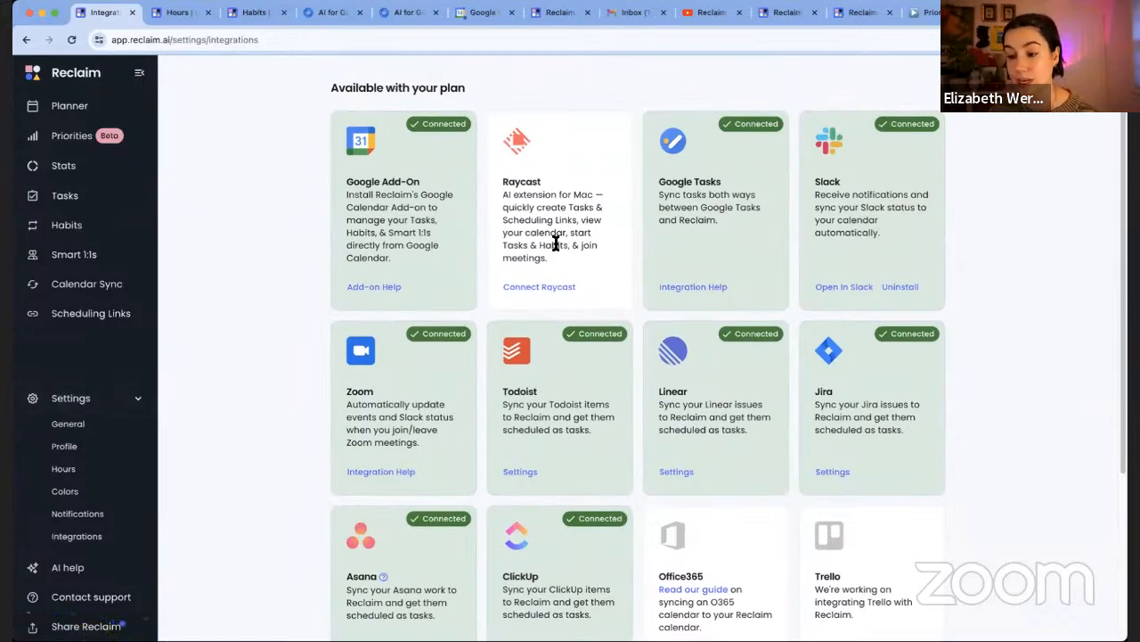
scroll(588, 345, "down", 3)
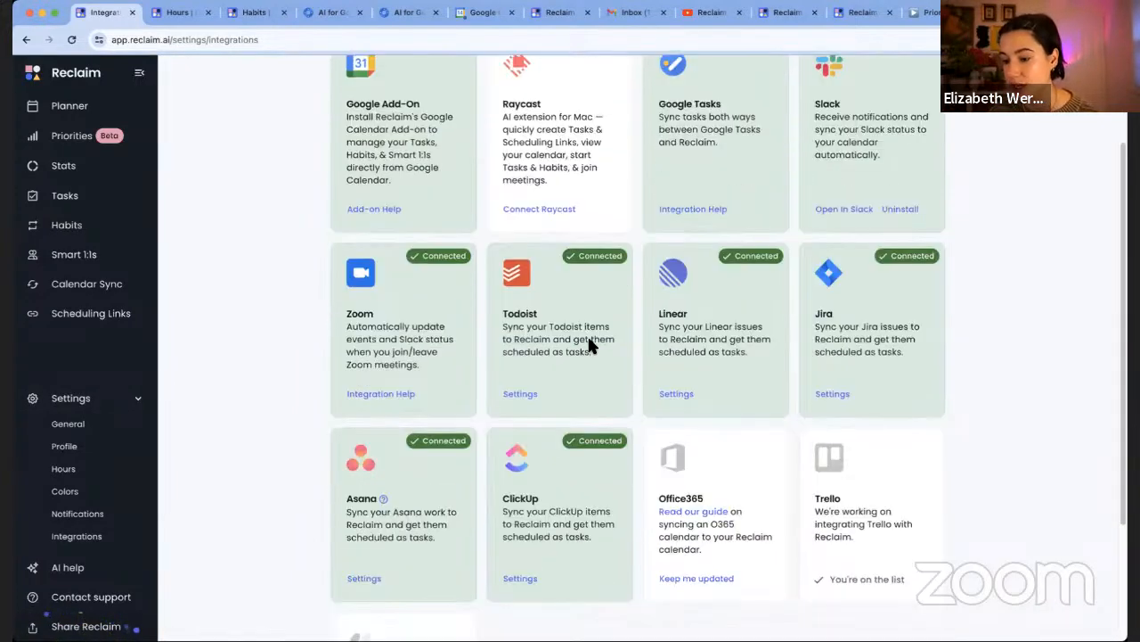
scroll(588, 345, "up", 3)
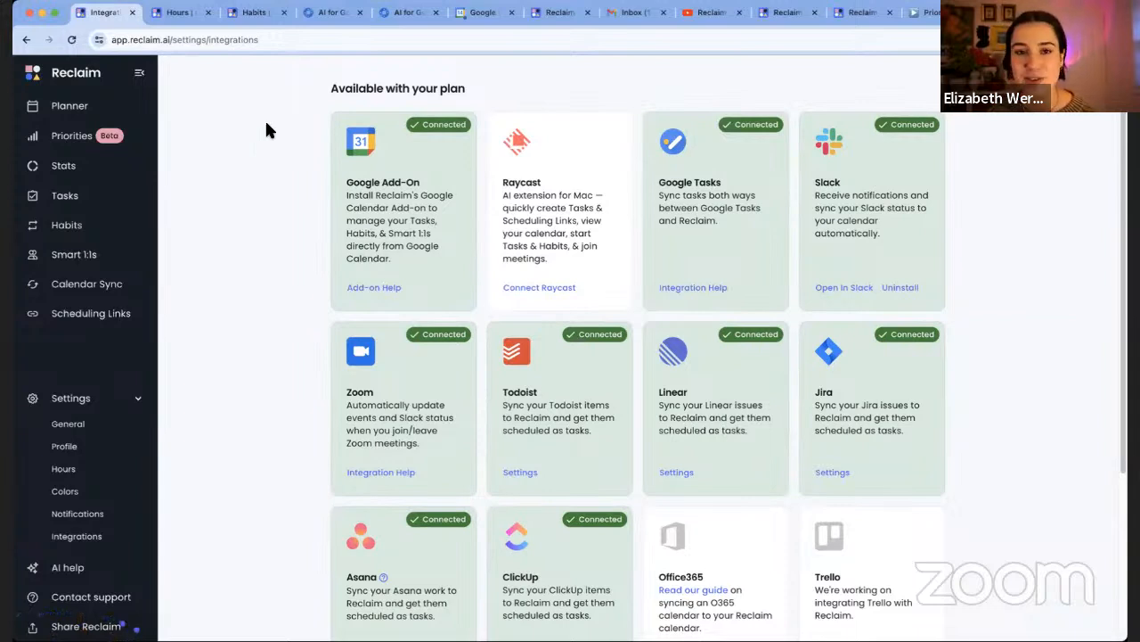
Reload the Google Calendar week view after glancing at the AI for Google Calendar listing
left_click(473, 15)
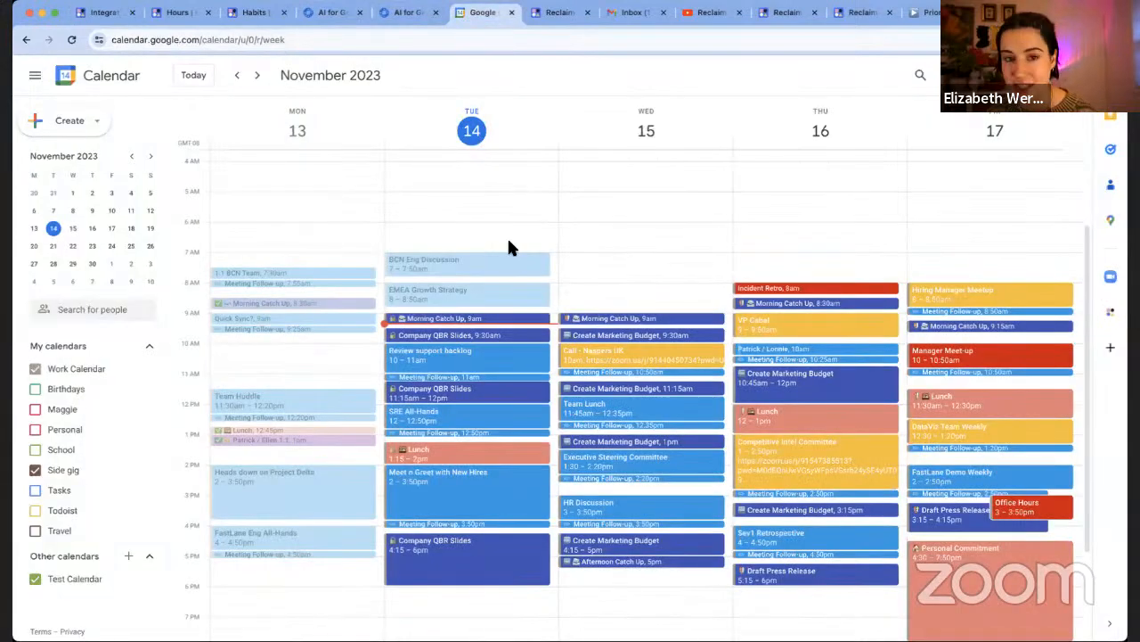
key("super+r")
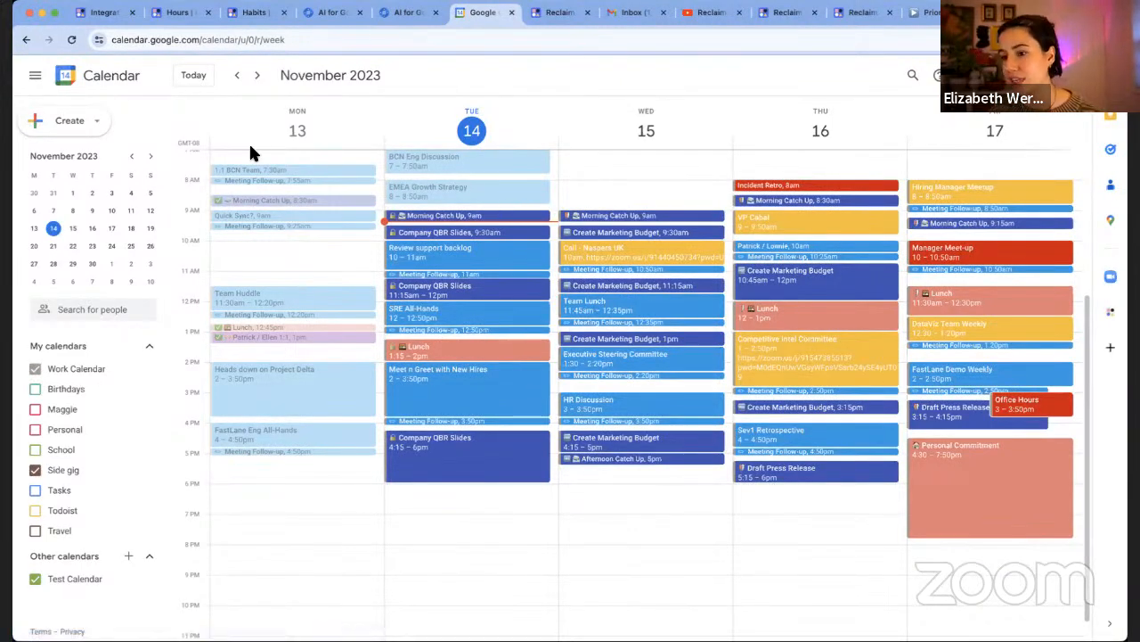
left_click(333, 12)
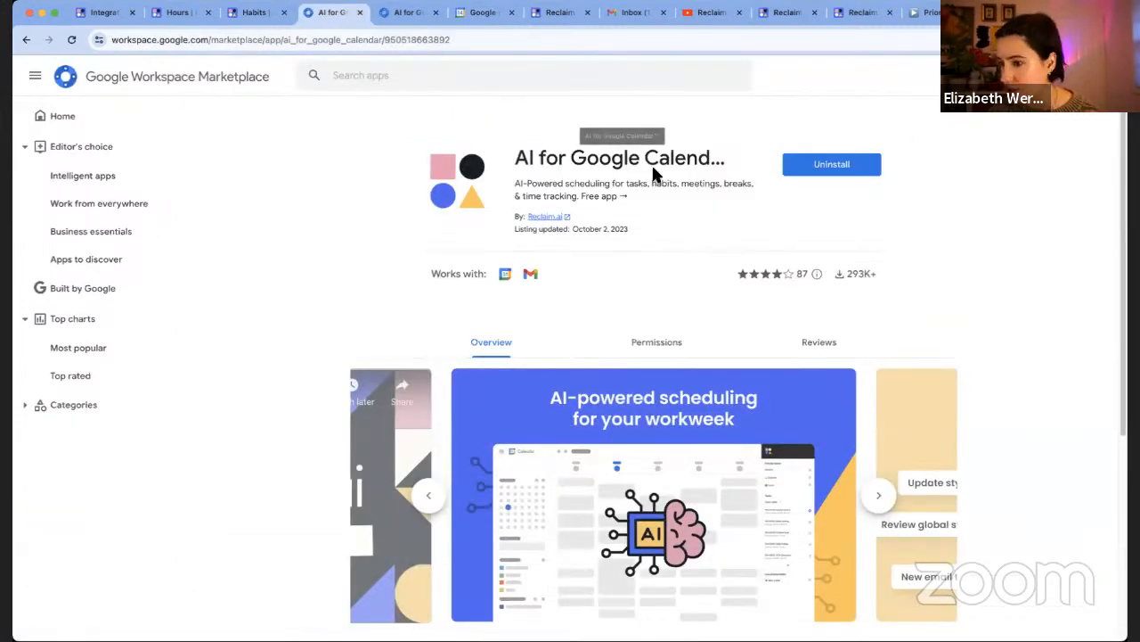
left_click(479, 14)
View Reclaim's priorities in the Calendar add-on panel, then return to Reclaim's Hours settings
left_click(1111, 313)
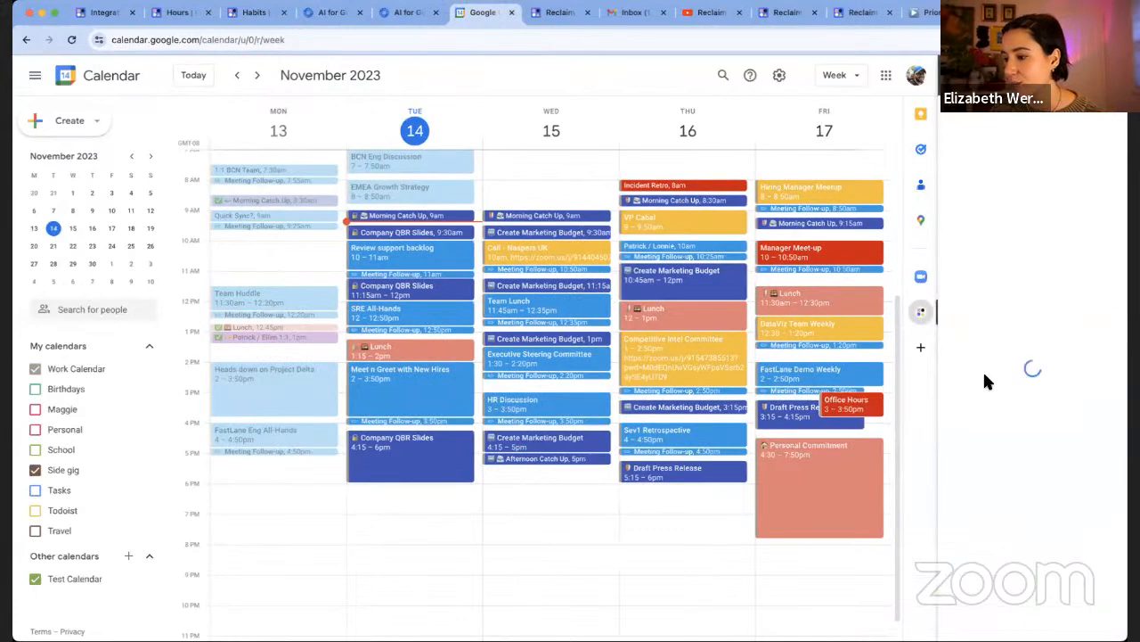
left_click(980, 116)
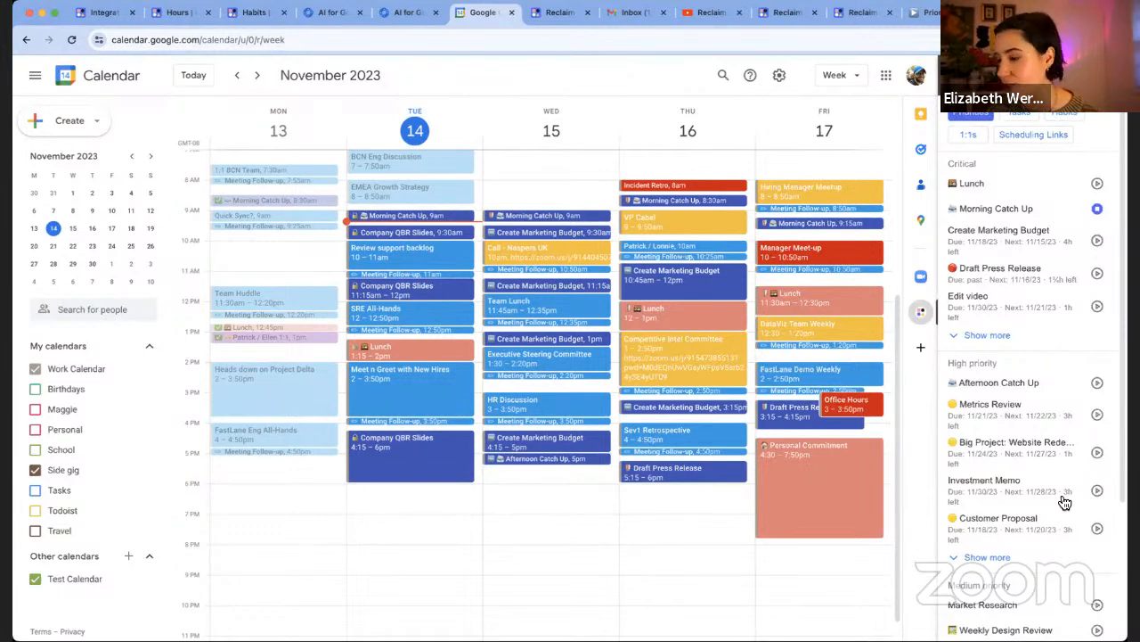
left_click(177, 13)
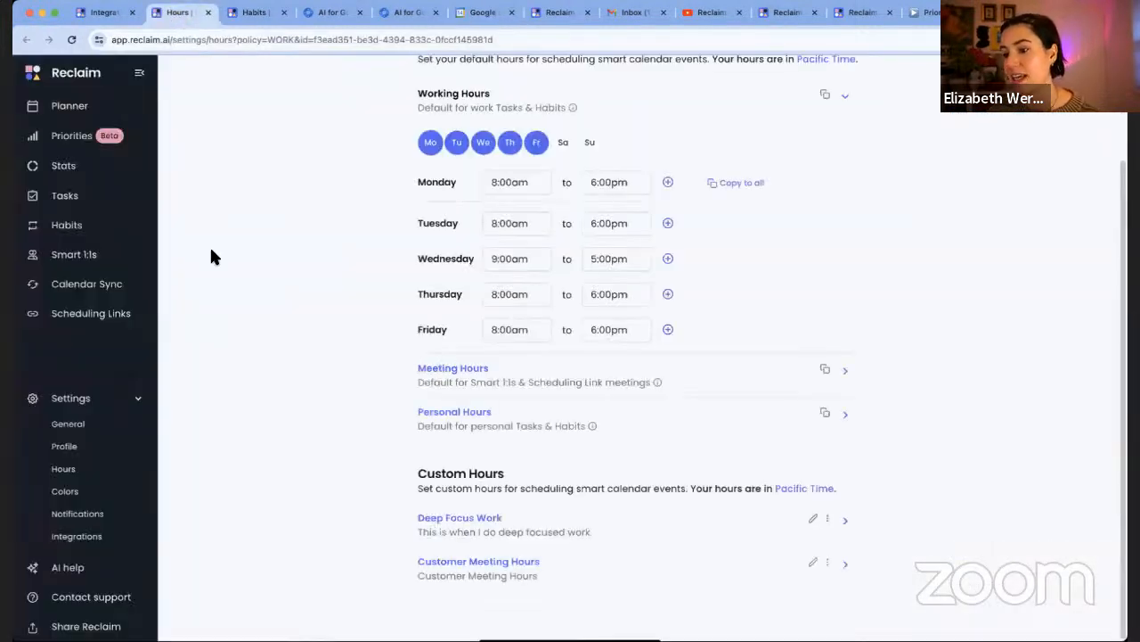
Open the Smart 1:1s page listing three active 25-minute weekly one-on-ones
left_click(114, 264)
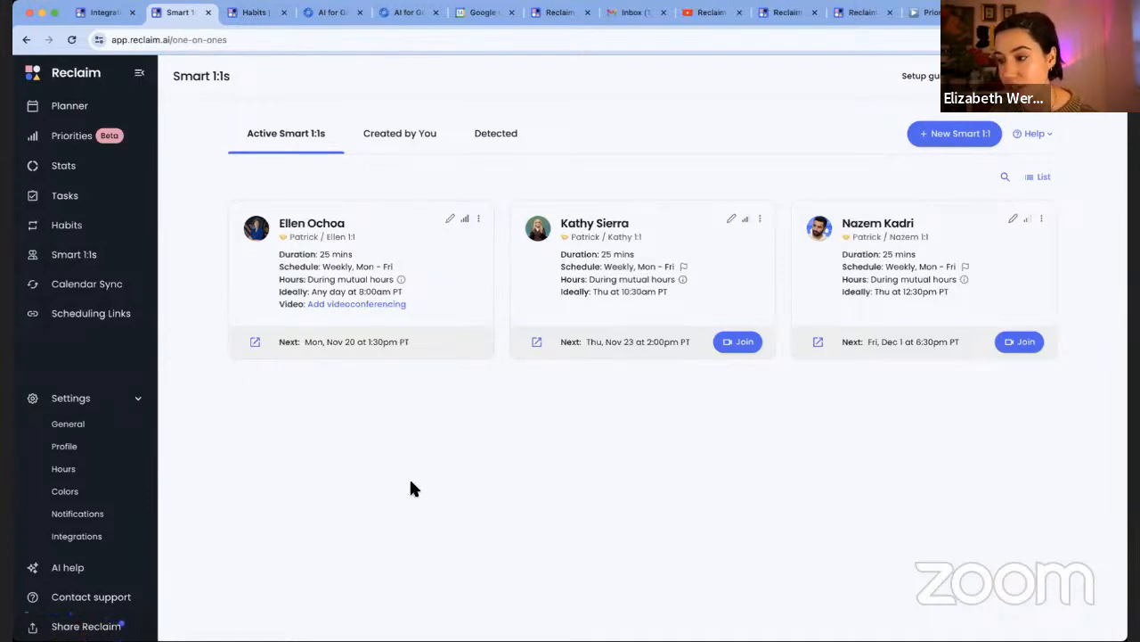
Start a new Smart 1:1 and scroll through its Create form
left_click(961, 135)
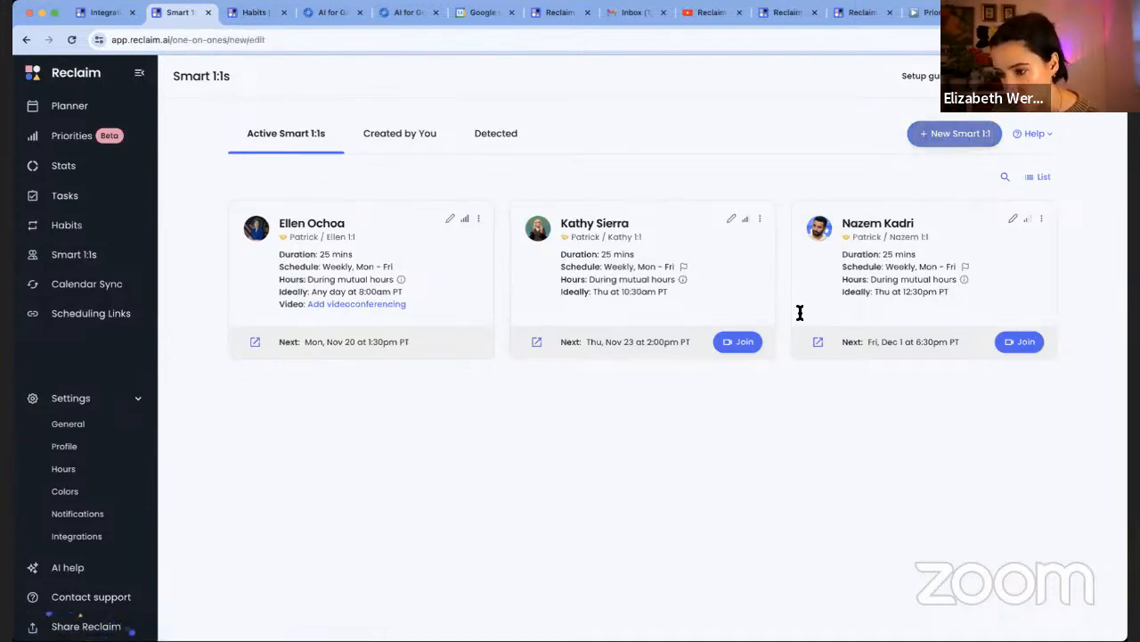
scroll(848, 506, "down", 1)
scroll(848, 506, "down", 5)
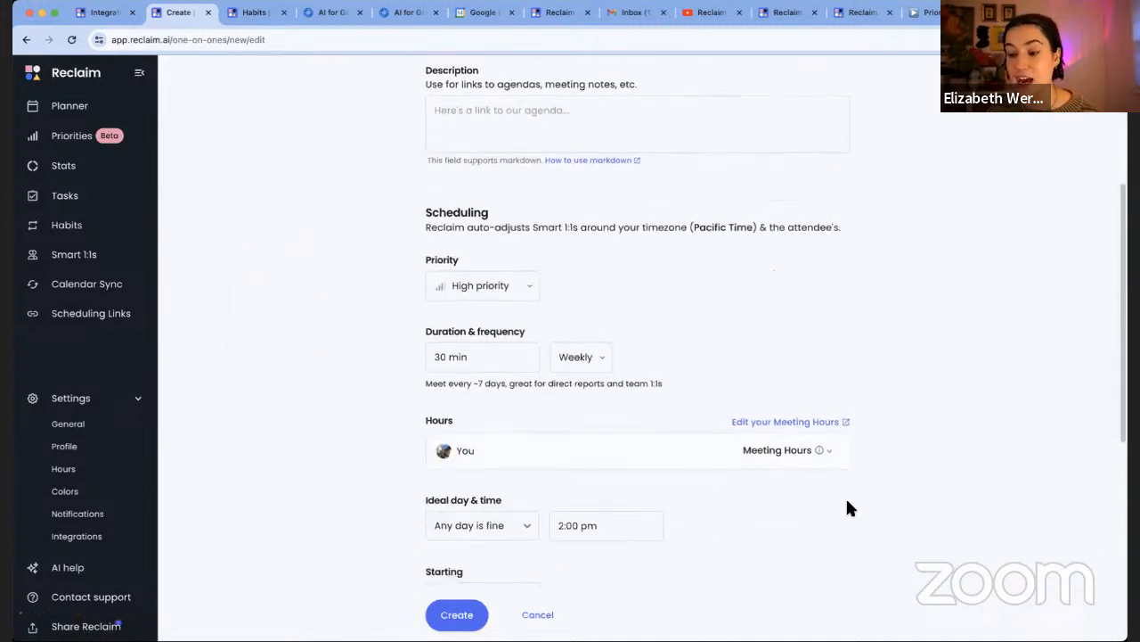
scroll(848, 507, "up", 2)
scroll(847, 505, "up", 4)
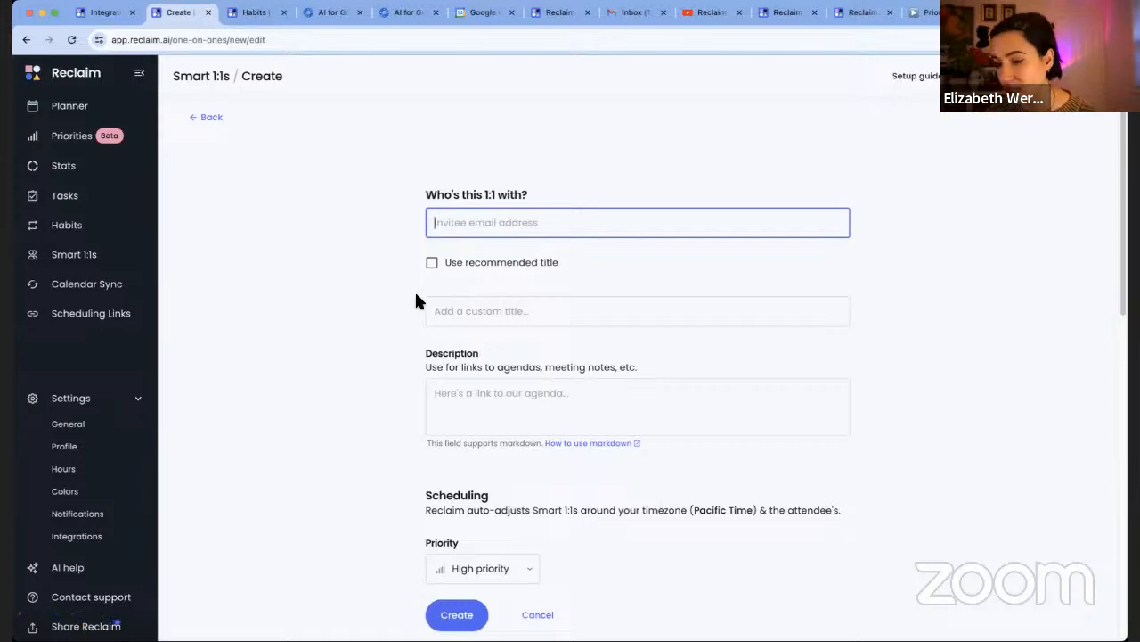
scroll(548, 320, "down", 2)
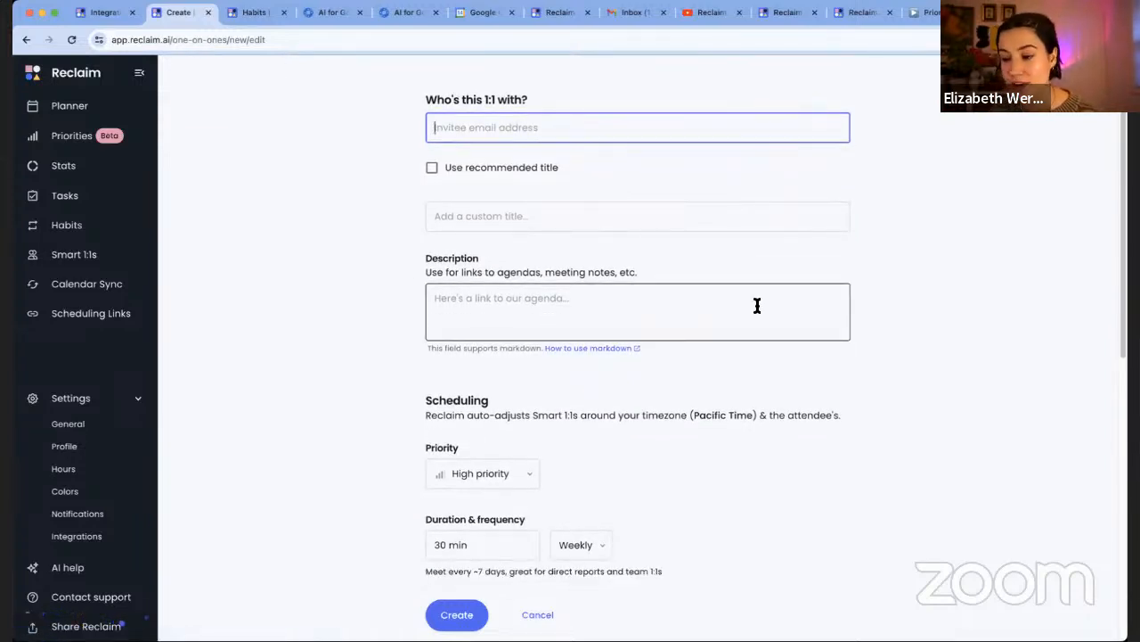
Review the description, 30 min duration and Weekly frequency fields, leaving the defaults unchanged
left_click(454, 312)
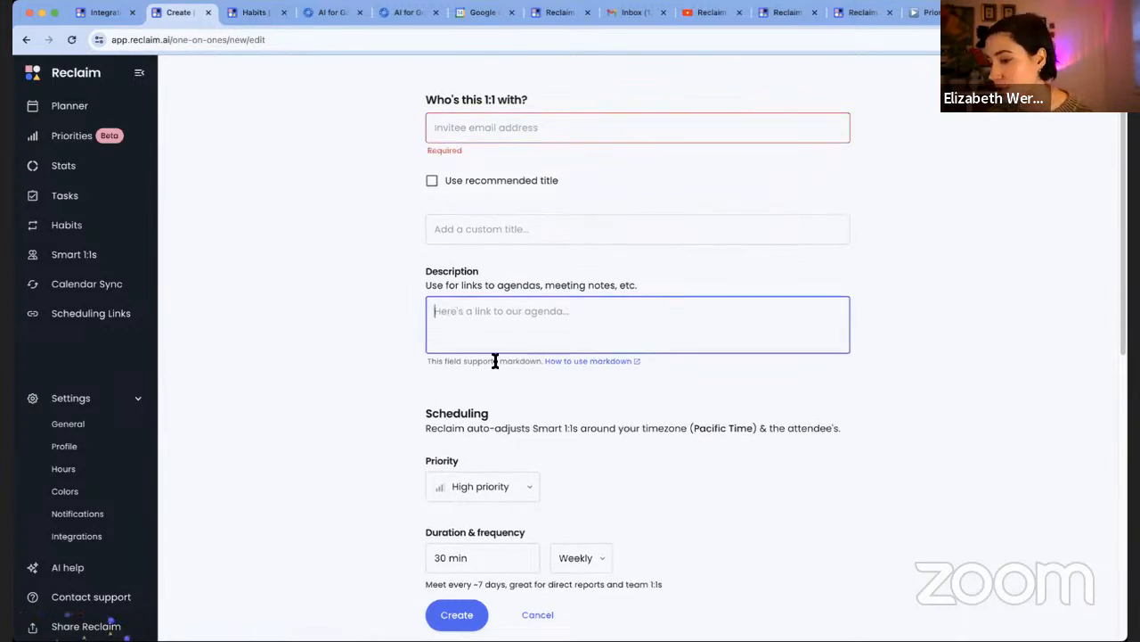
scroll(525, 366, "down", 3)
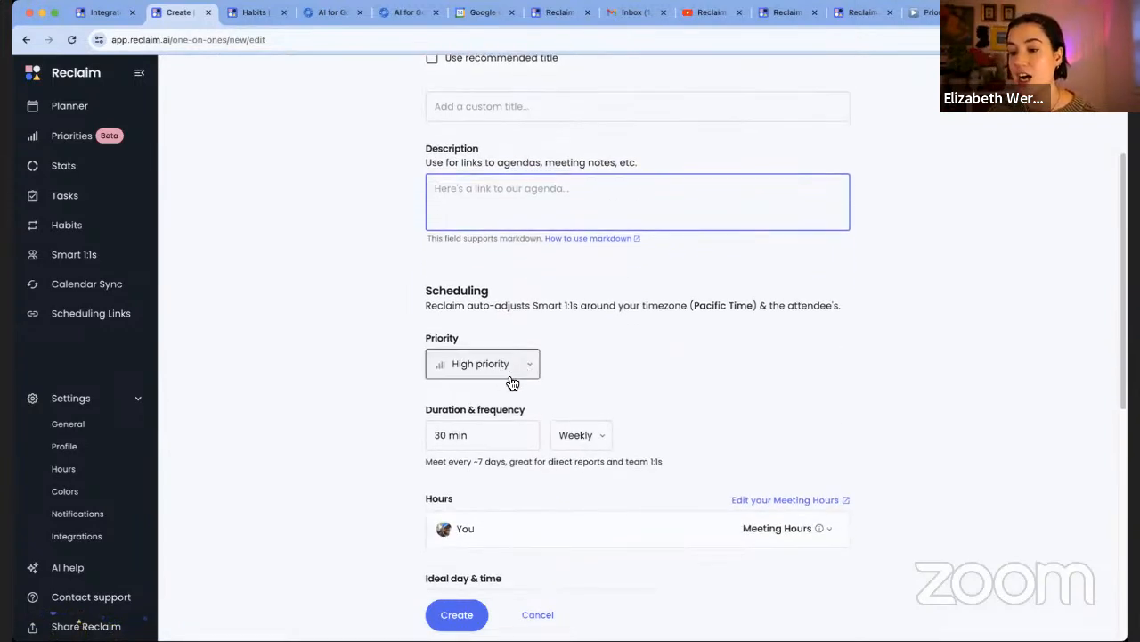
scroll(516, 372, "down", 2)
left_click(514, 364)
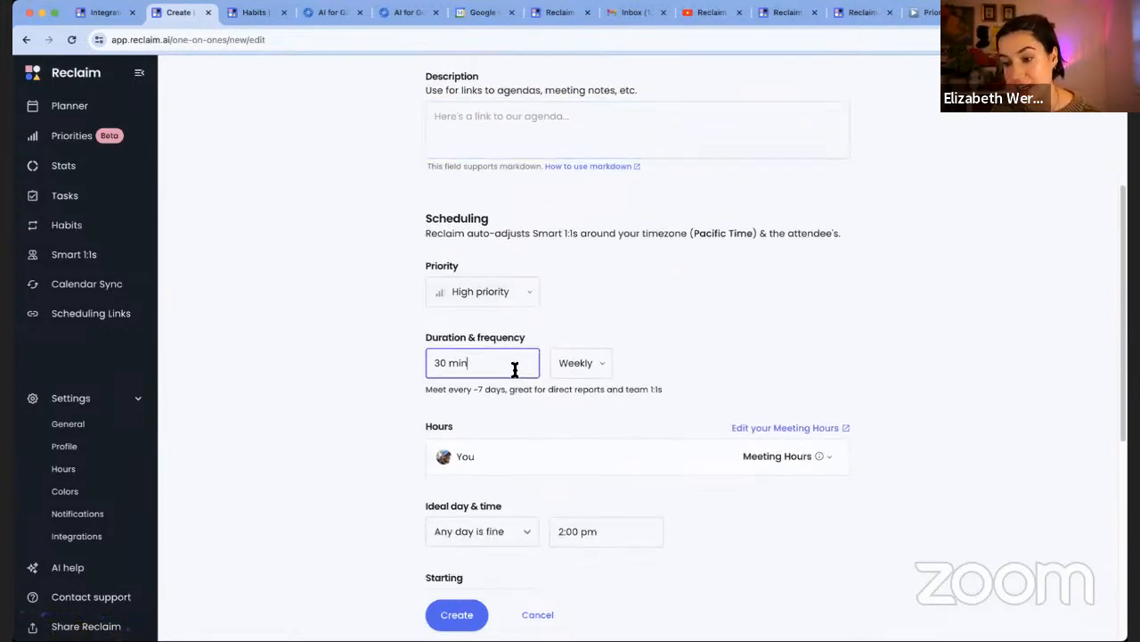
left_click(576, 364)
left_click(719, 384)
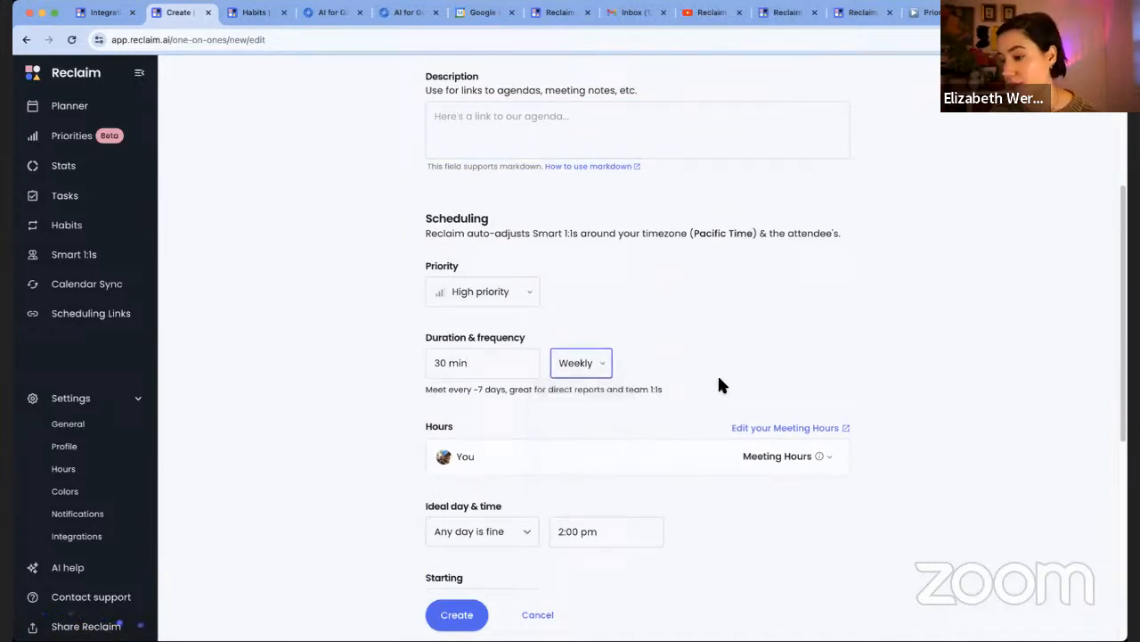
scroll(720, 384, "down", 2)
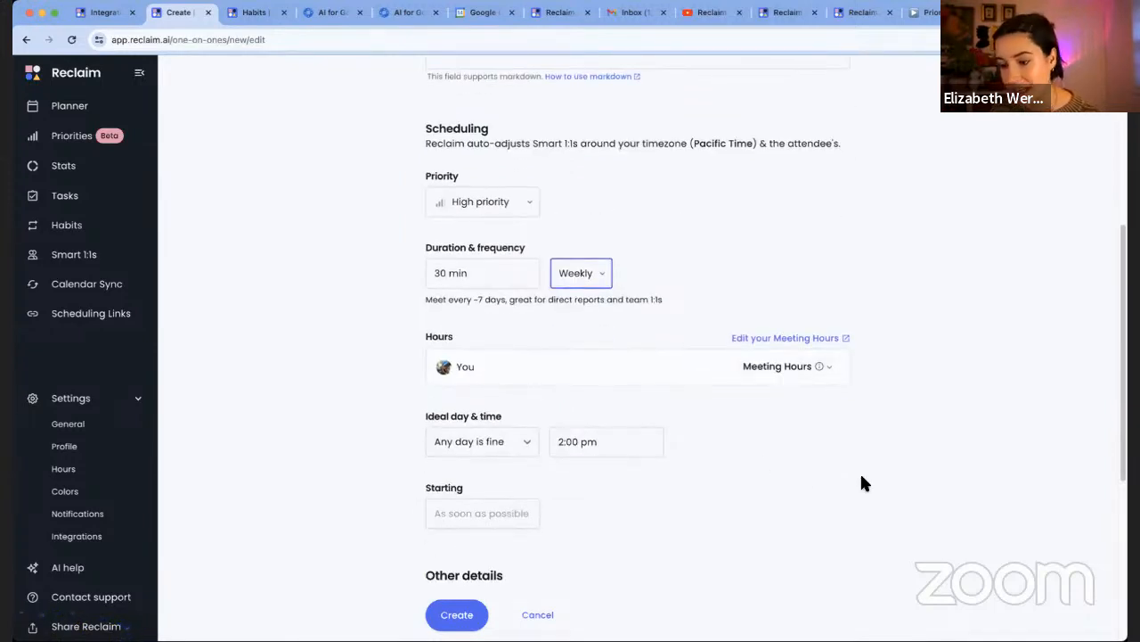
scroll(859, 471, "down", 2)
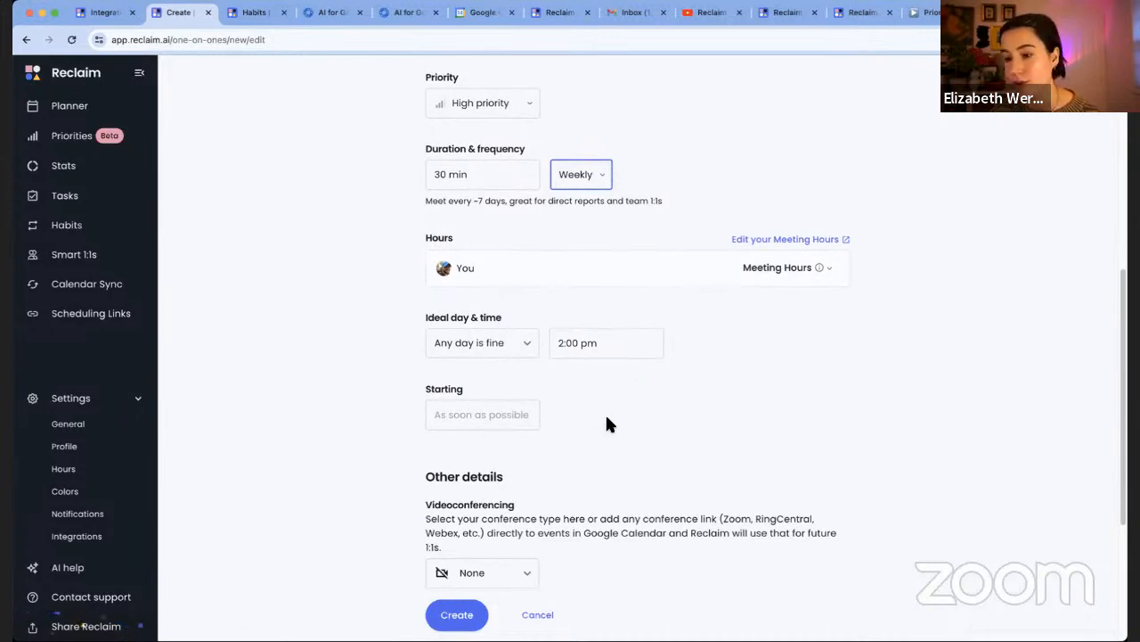
scroll(606, 410, "down", 5)
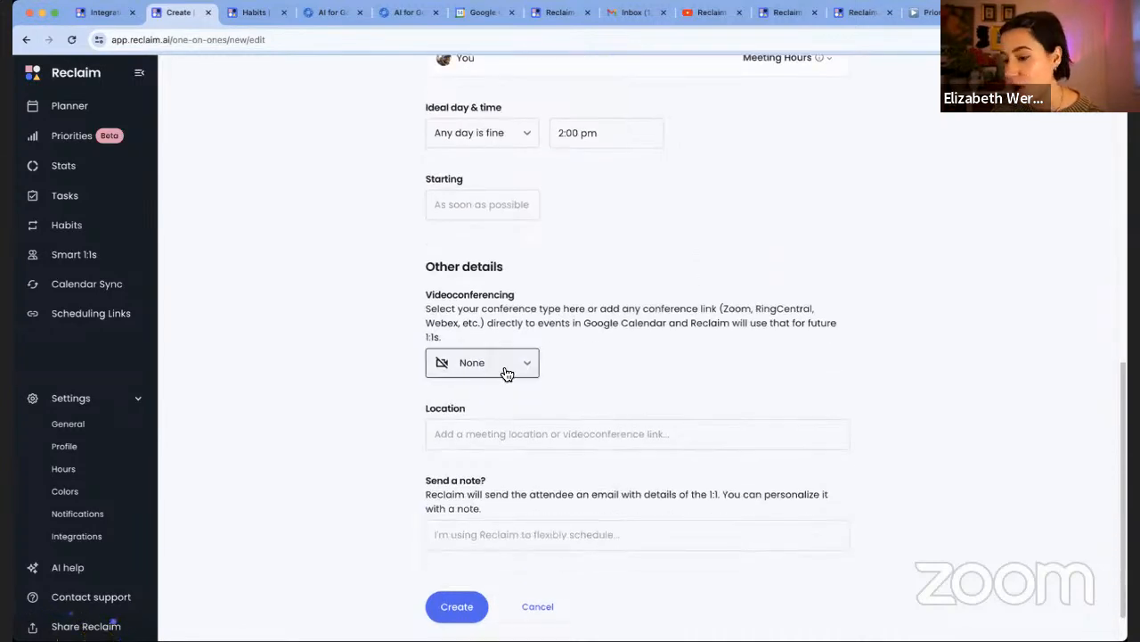
scroll(605, 499, "down", 1)
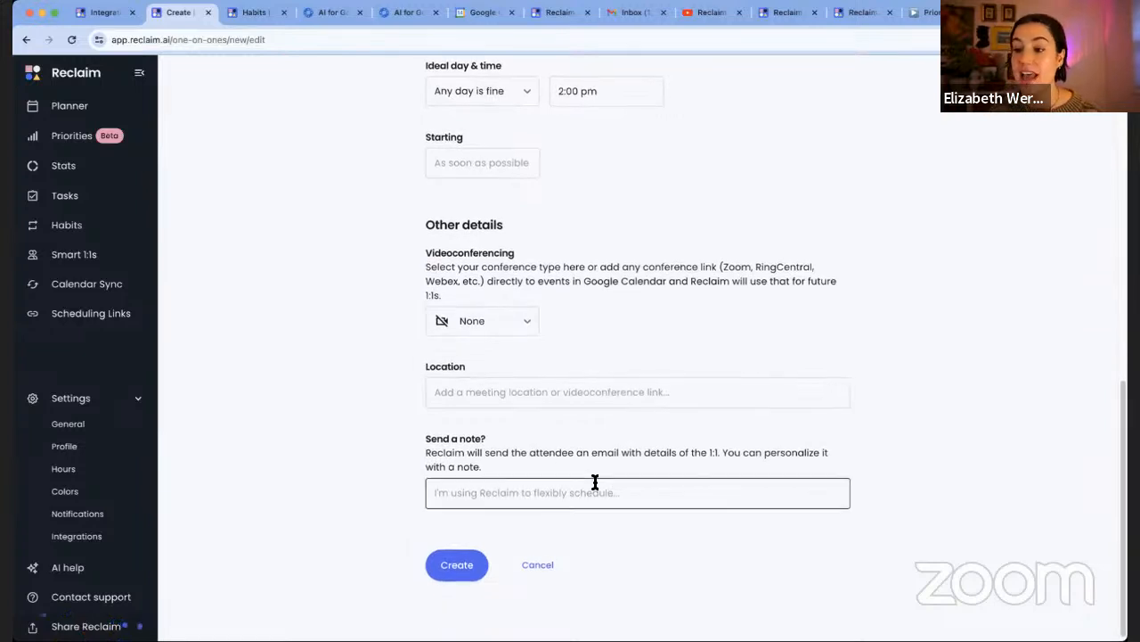
scroll(596, 482, "up", 10)
Abandon the new 1:1, review the first Smart 1:1's Critical, 25-min weekly settings, then show the Planner
left_click(208, 93)
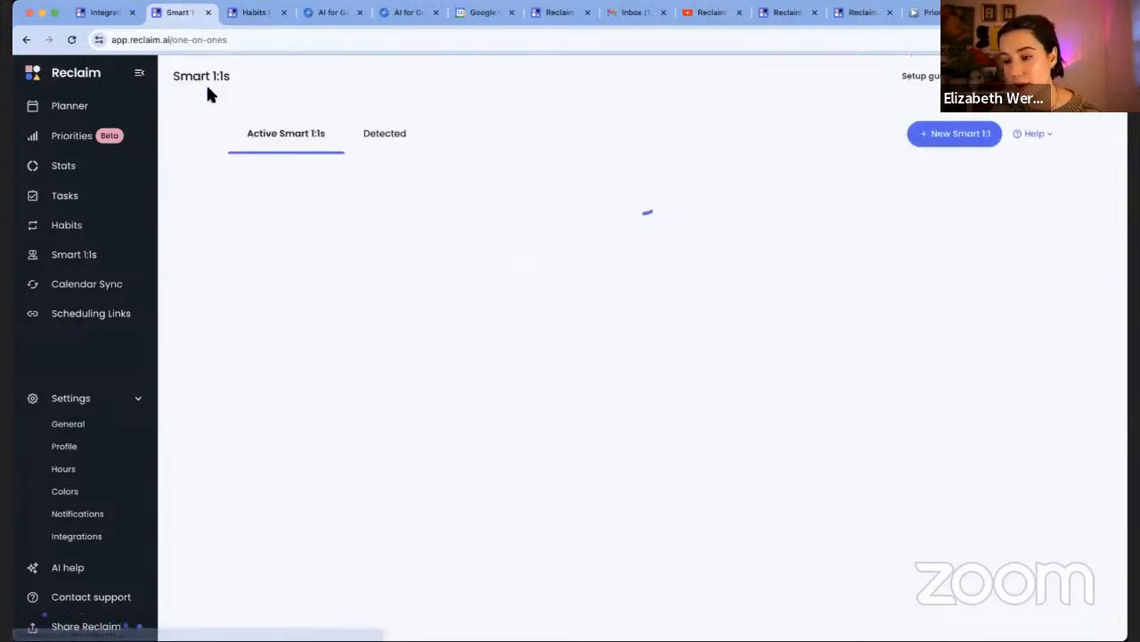
left_click(450, 218)
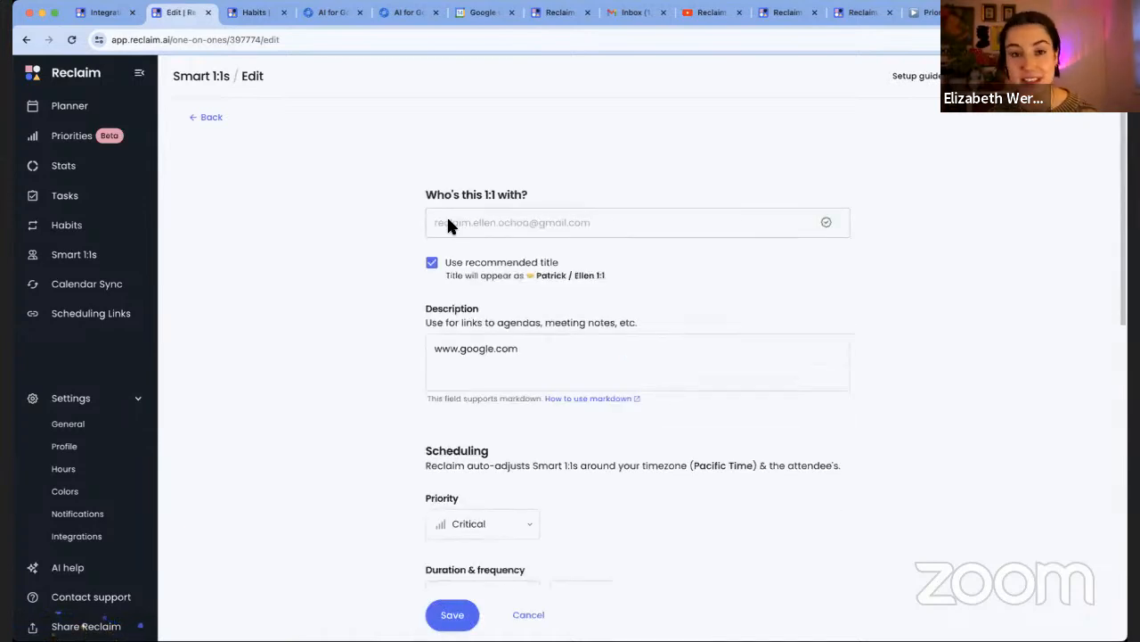
scroll(951, 351, "down", 4)
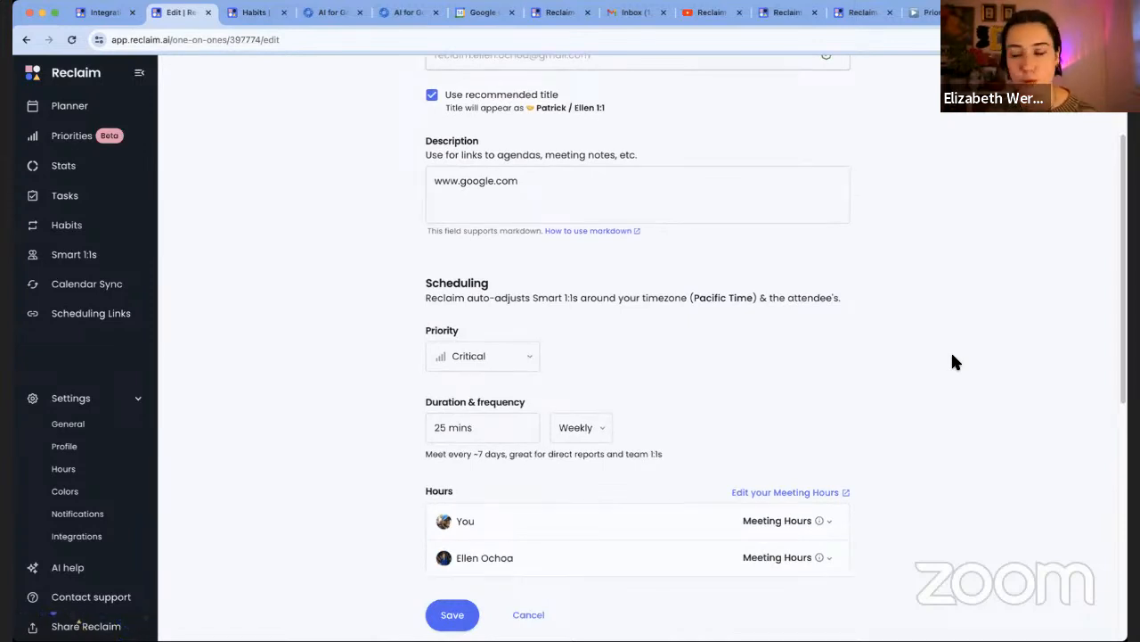
scroll(952, 354, "down", 2)
scroll(558, 559, "up", 6)
left_click(109, 109)
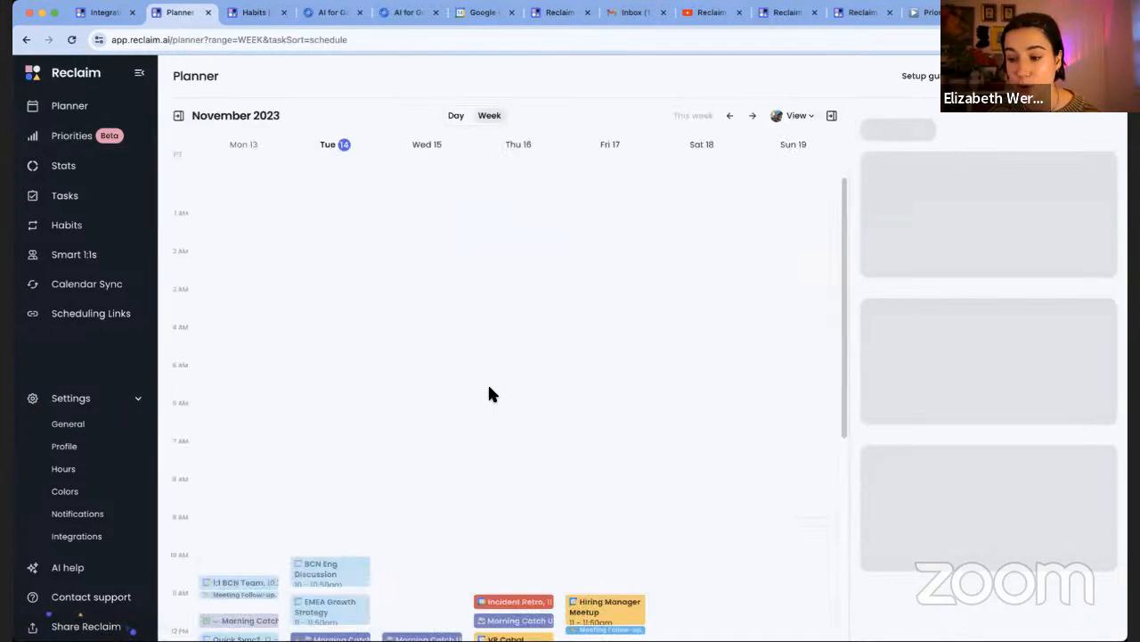
In the week of Nov 20, move Monday's 1:1 to Tuesday Nov 21, 12:00–12:25pm
scroll(491, 390, "down", 2)
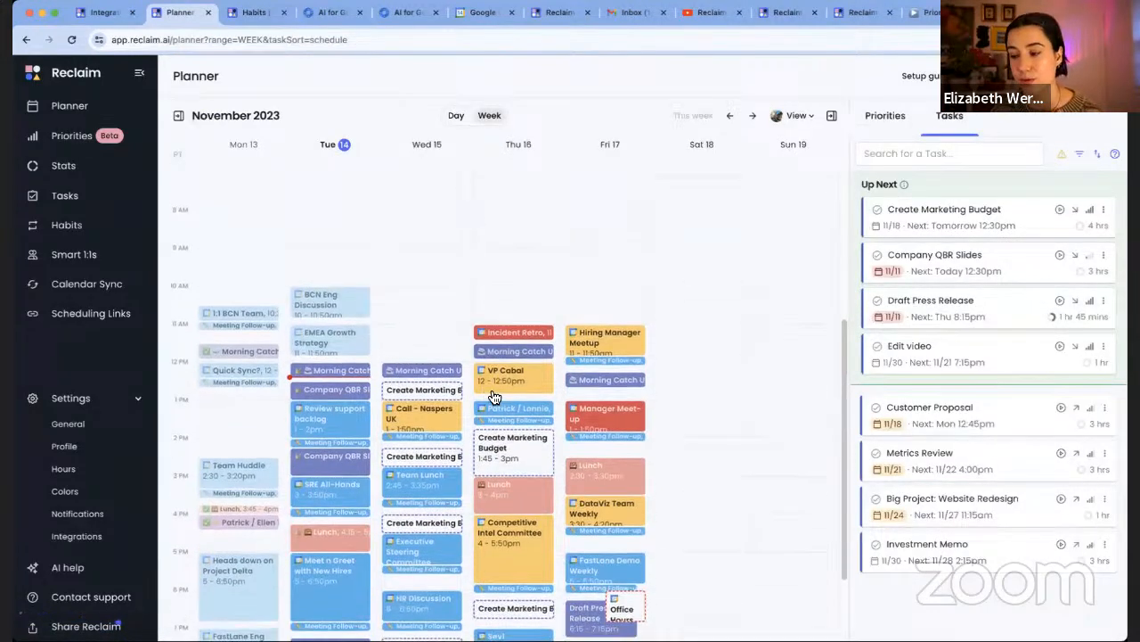
scroll(495, 396, "down", 1)
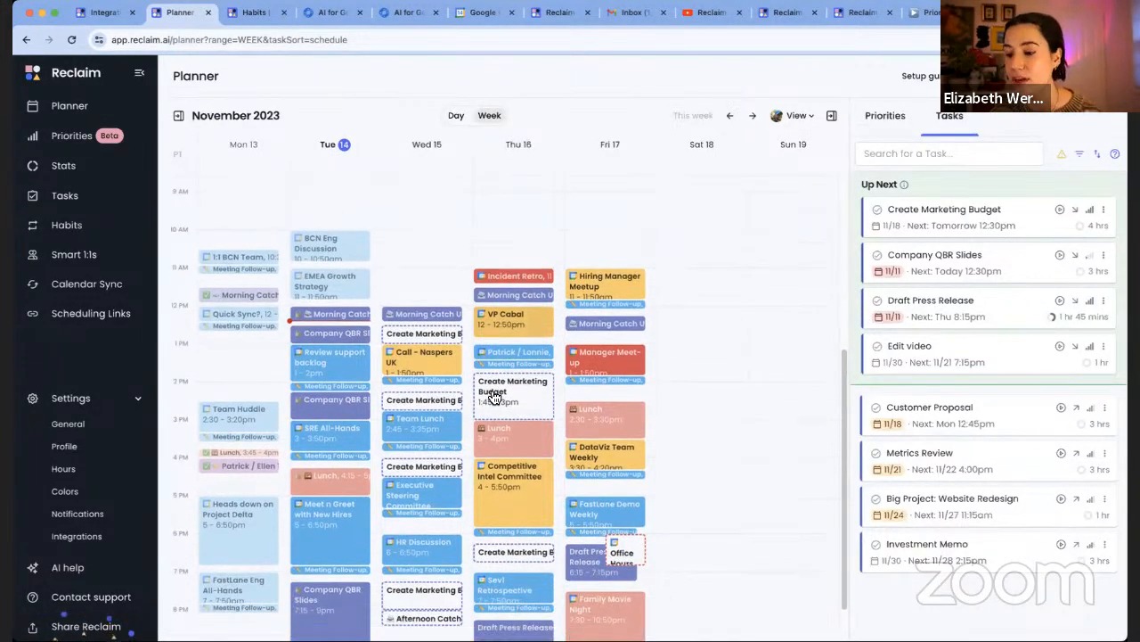
scroll(494, 397, "down", 1)
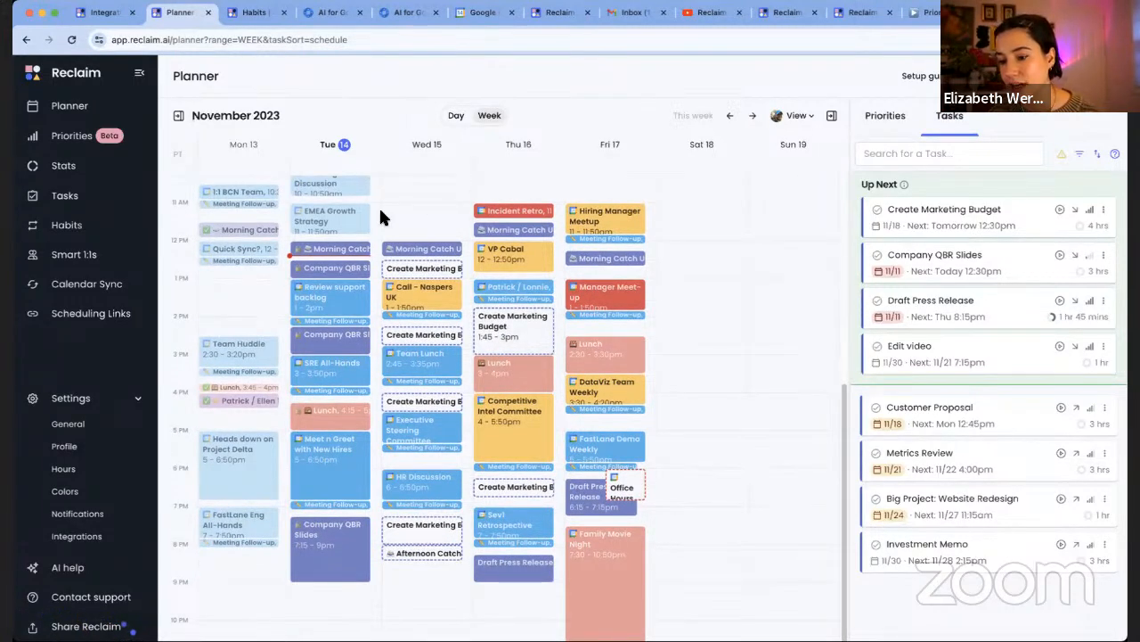
left_click(753, 117)
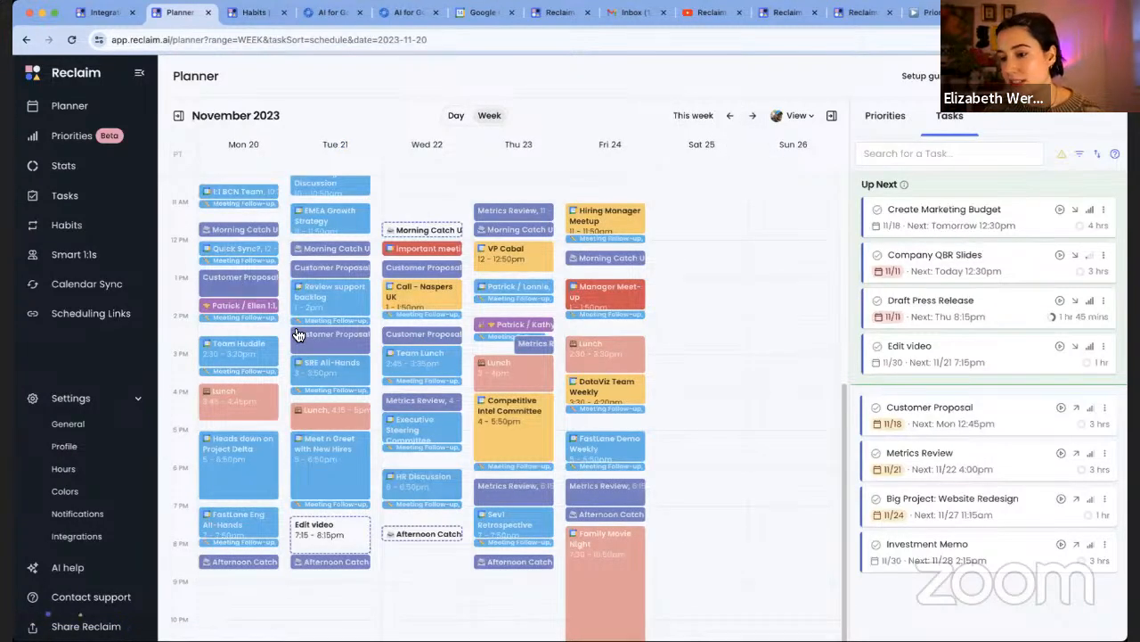
left_click(258, 306)
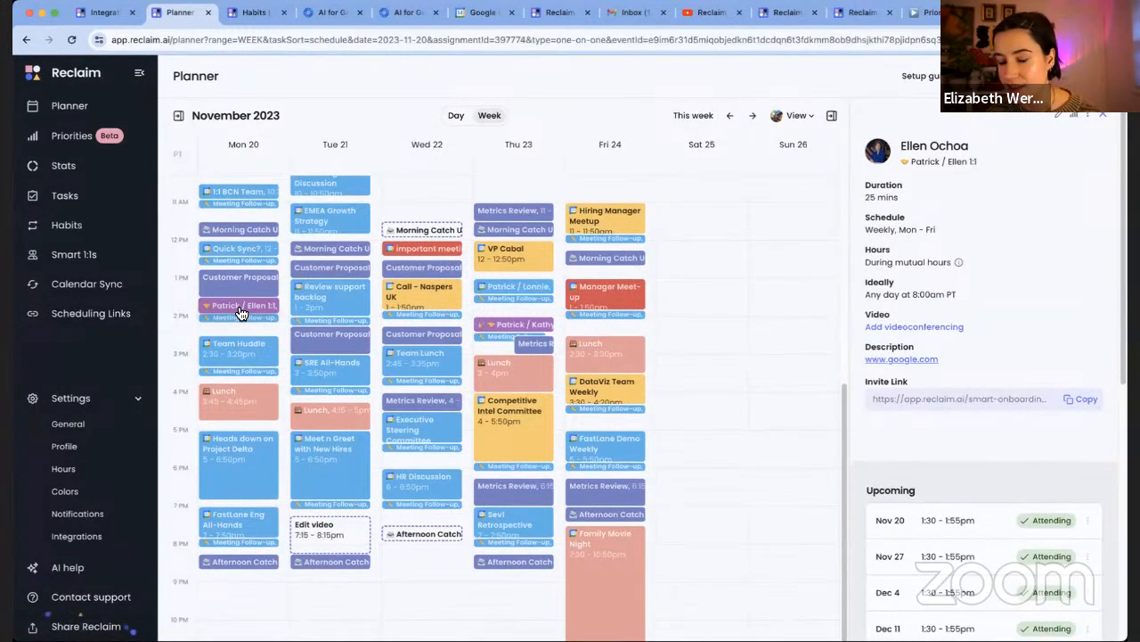
right_click(239, 312)
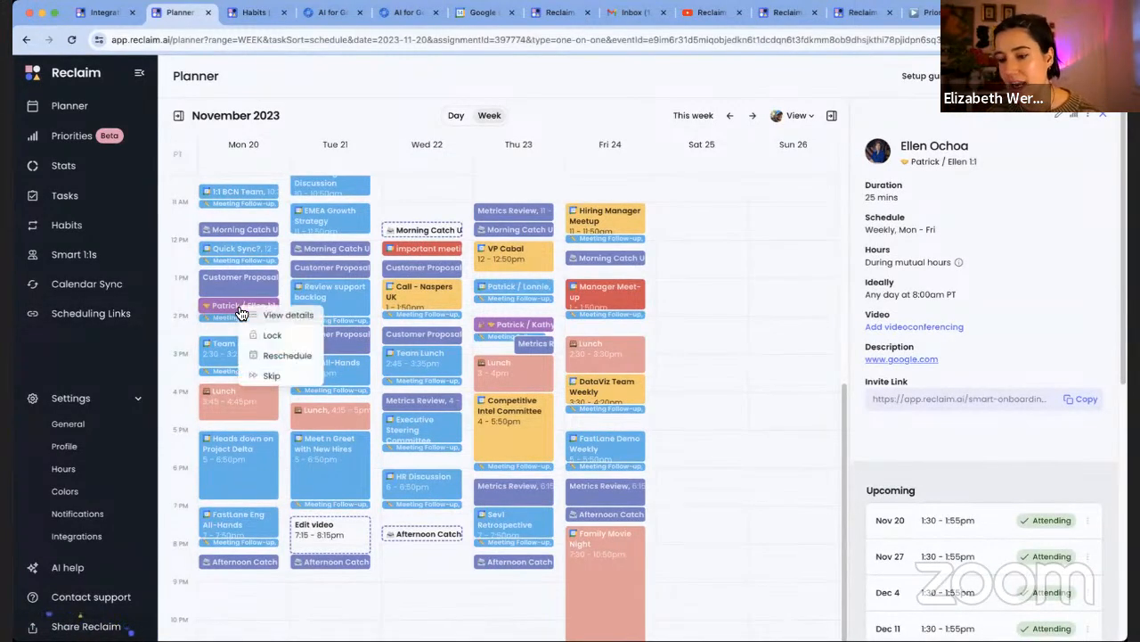
left_click(296, 365)
left_click(374, 388)
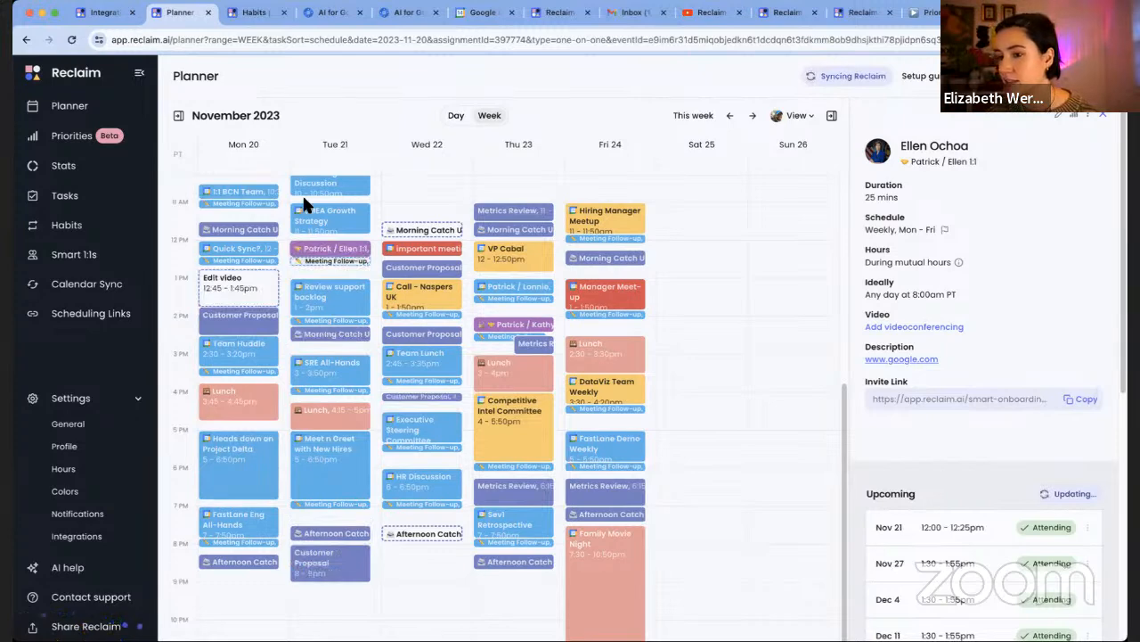
left_click(94, 313)
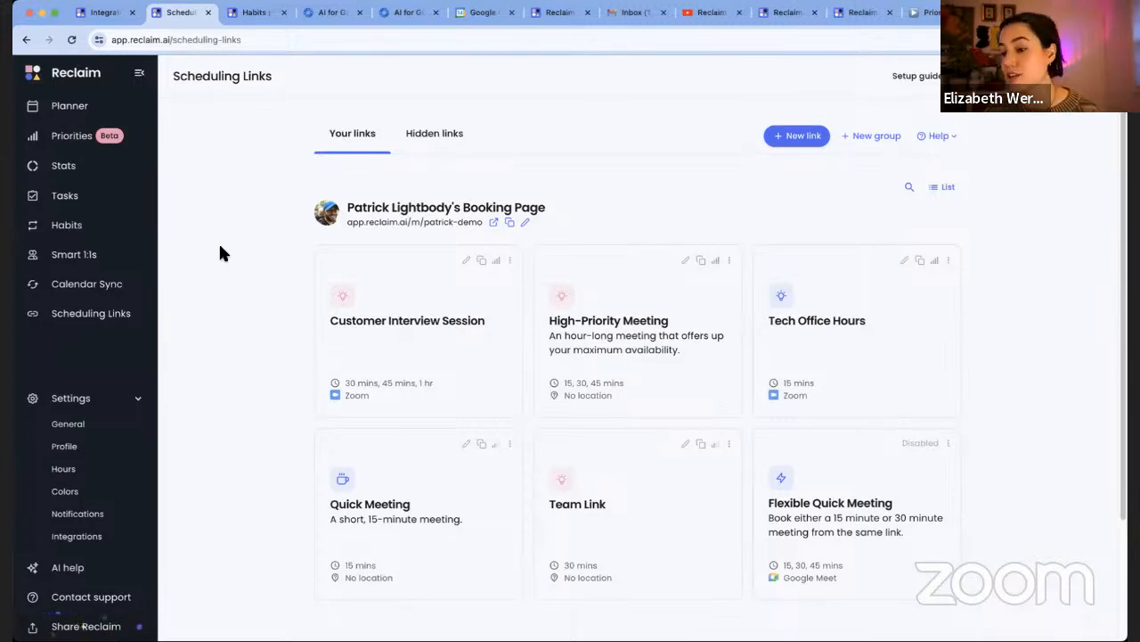
Open the public booking page from the Customer Interview Session link's details
left_click(451, 280)
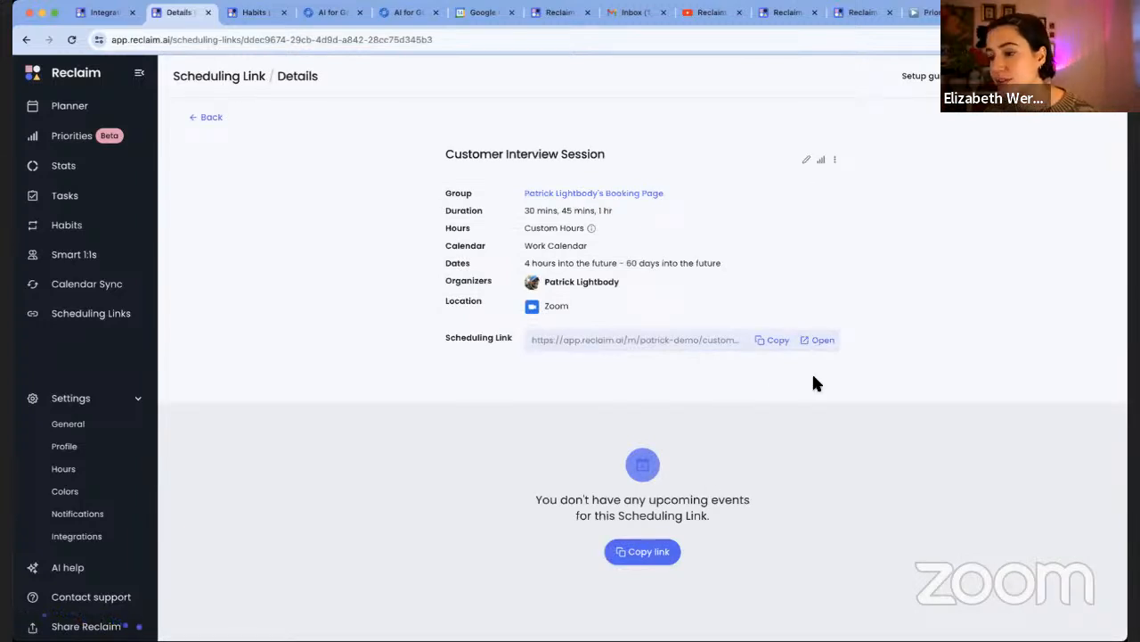
left_click(820, 340)
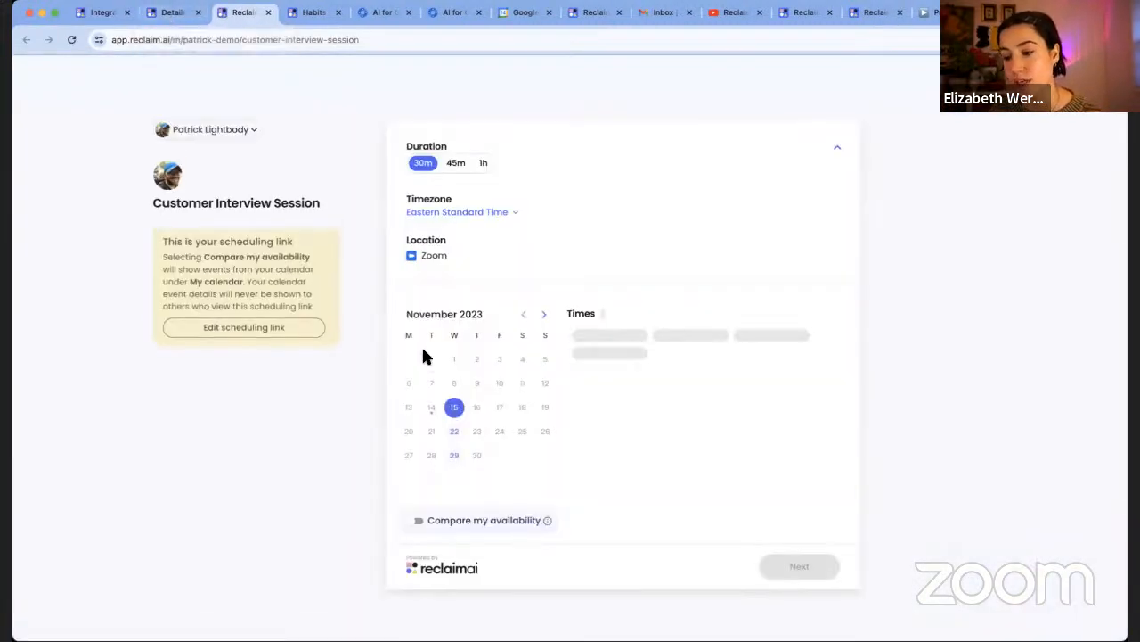
Advance the Customer Interview Session booking calendar to December 2023 to see available times
left_click(544, 314)
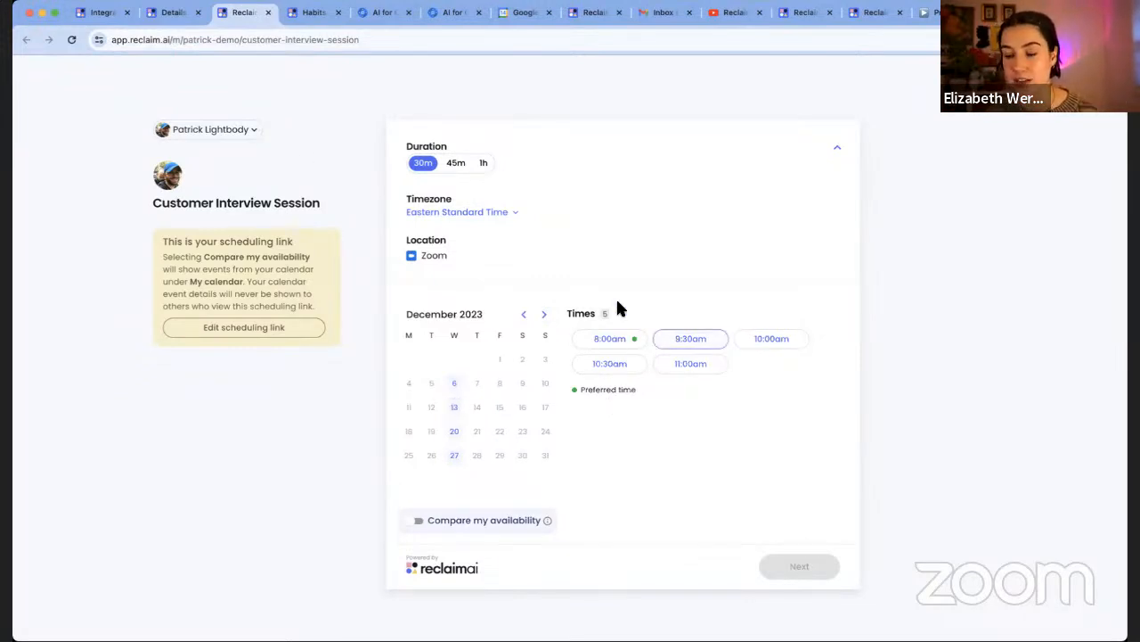
Return to Scheduling Links and choose Personalize & share for Customer Interview Session
left_click(173, 13)
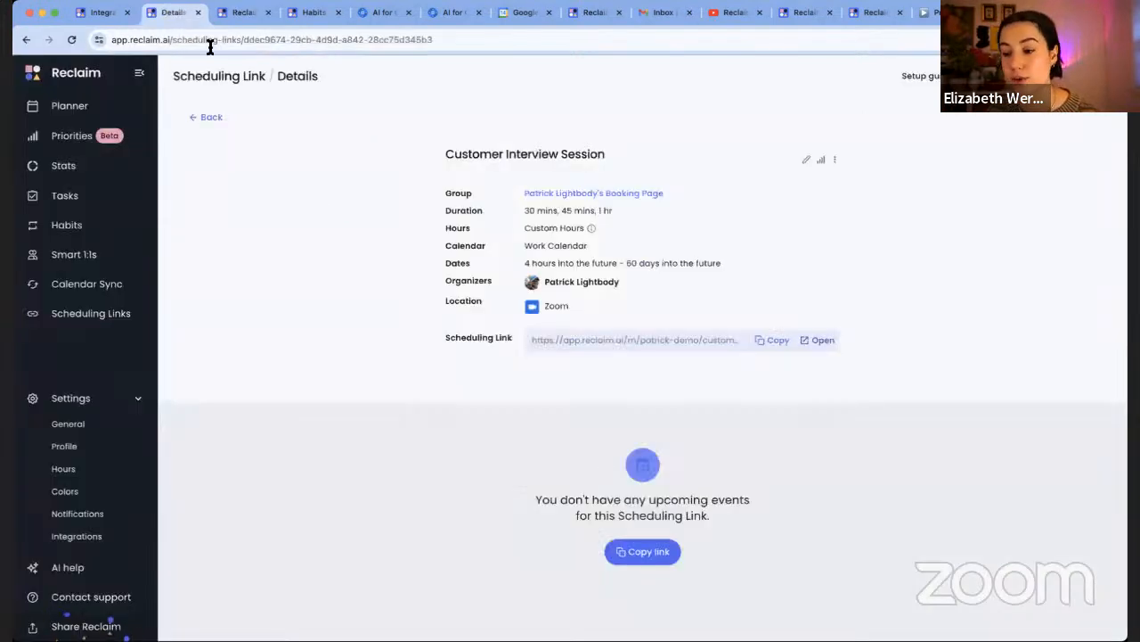
left_click(210, 119)
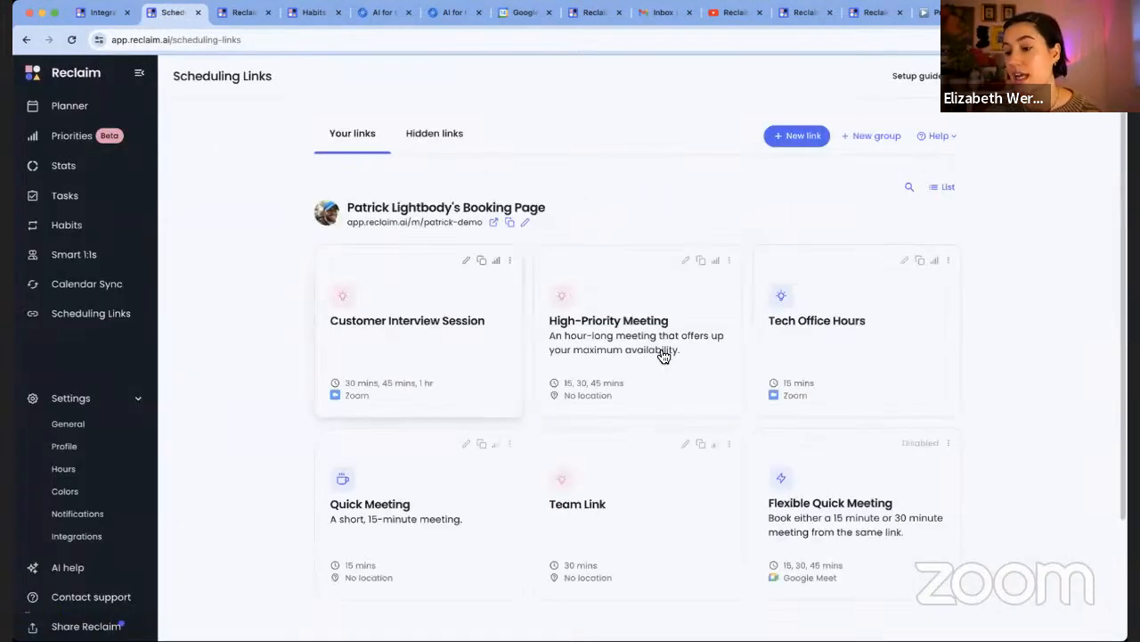
scroll(663, 355, "down", 1)
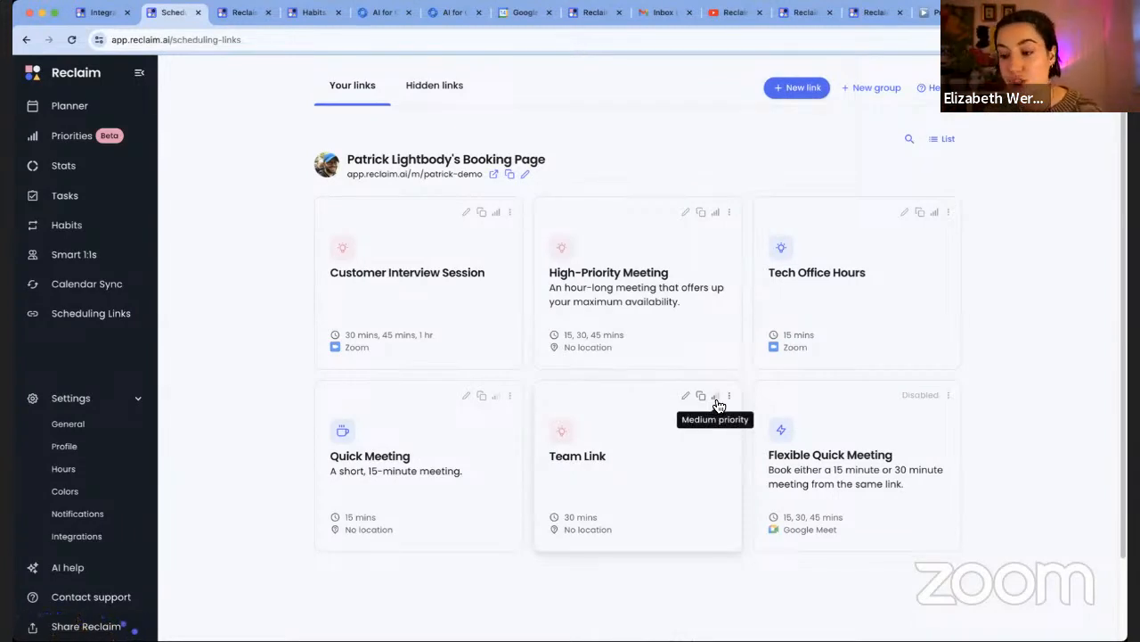
left_click(509, 214)
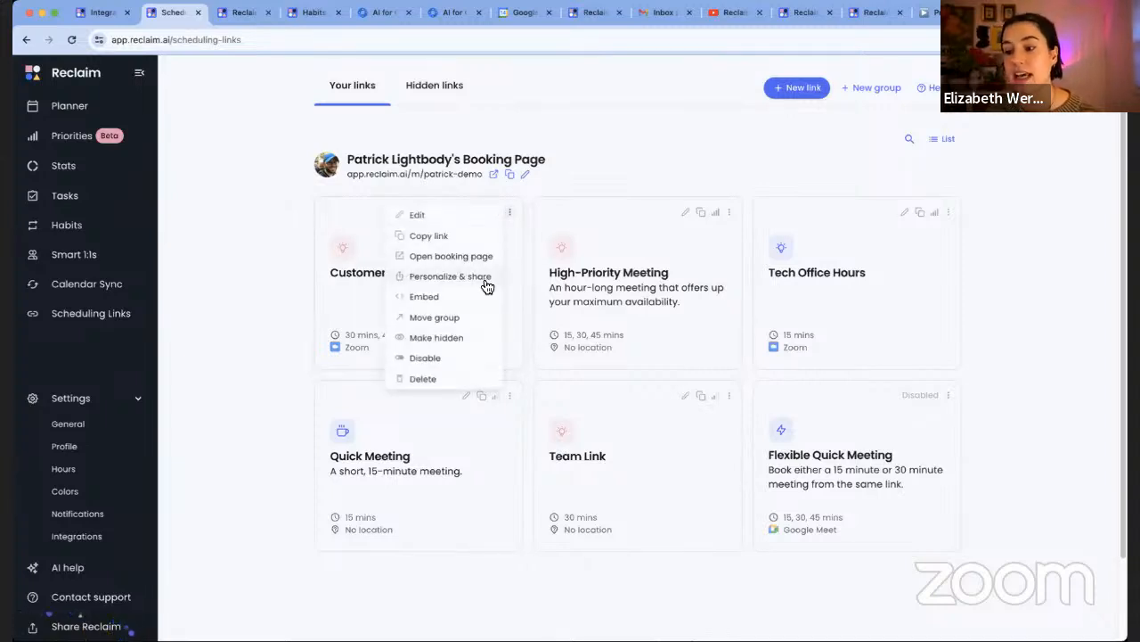
left_click(480, 273)
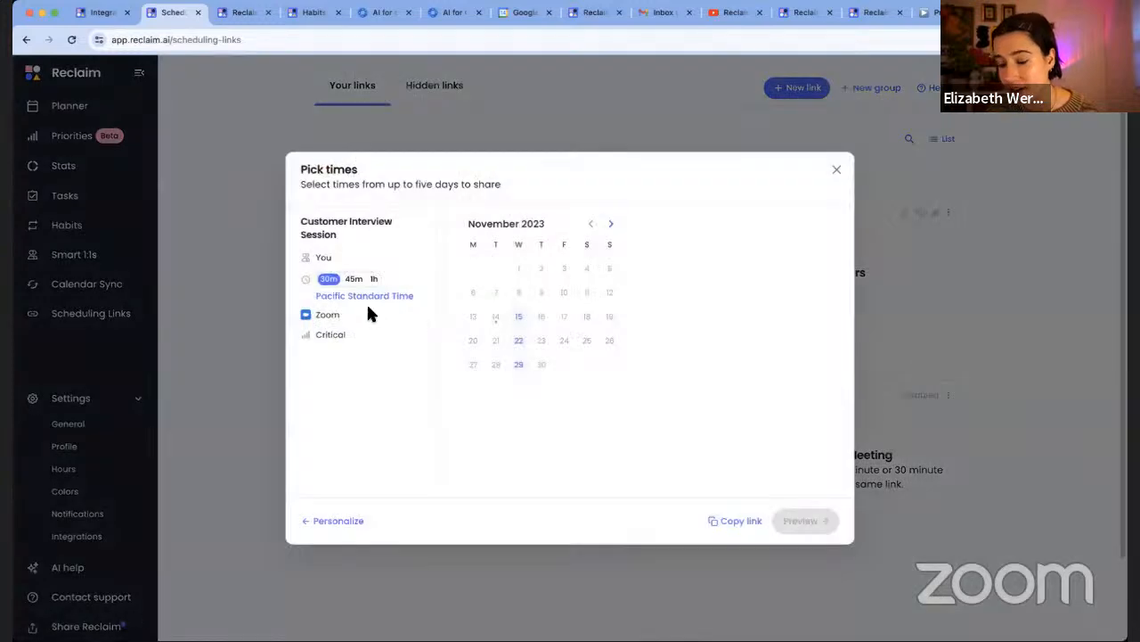
Offer 45-minute slots on Nov 15, 22 and 29: 8:00am Nov 15, 9:30am and 10:30am Nov 22
left_click(353, 278)
left_click(519, 317)
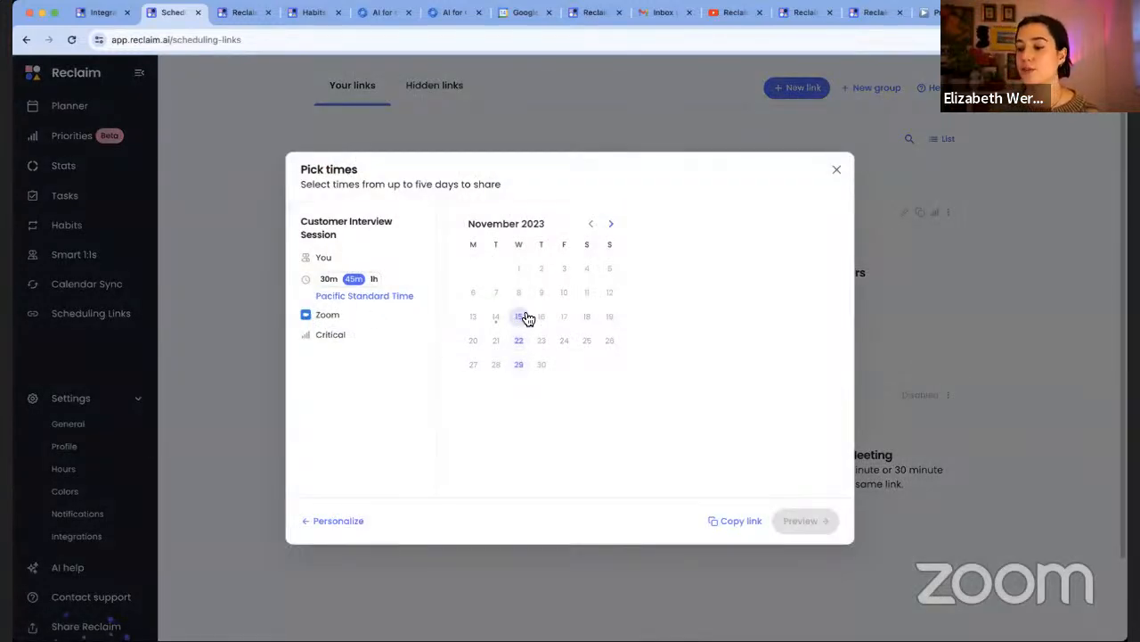
left_click(518, 341)
left_click(519, 363)
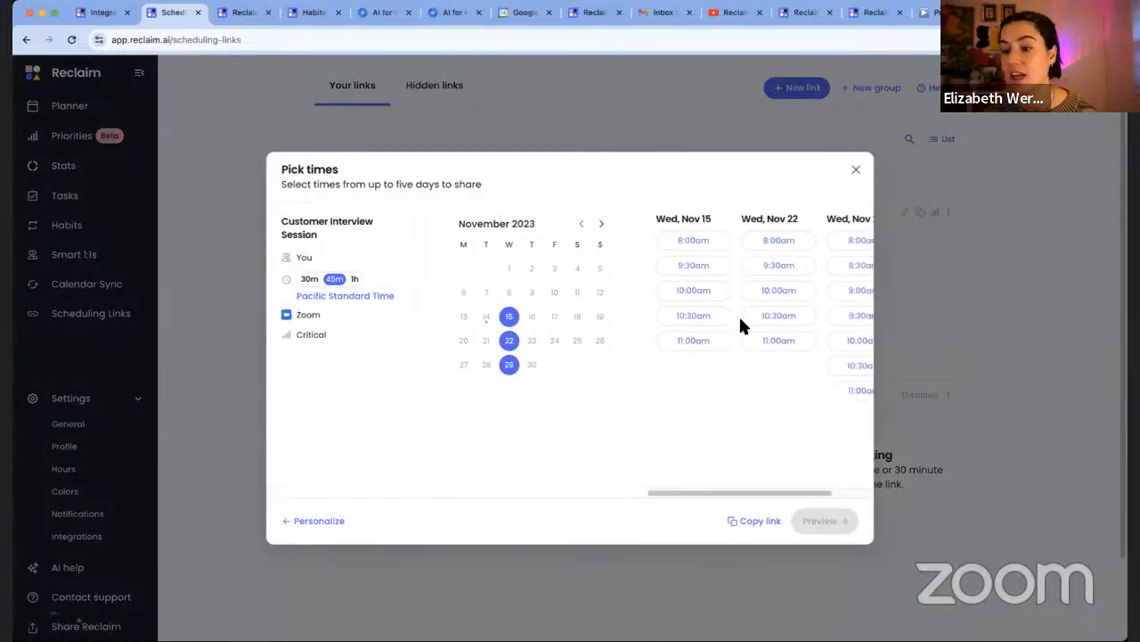
left_click(687, 240)
left_click(777, 303)
left_click(773, 352)
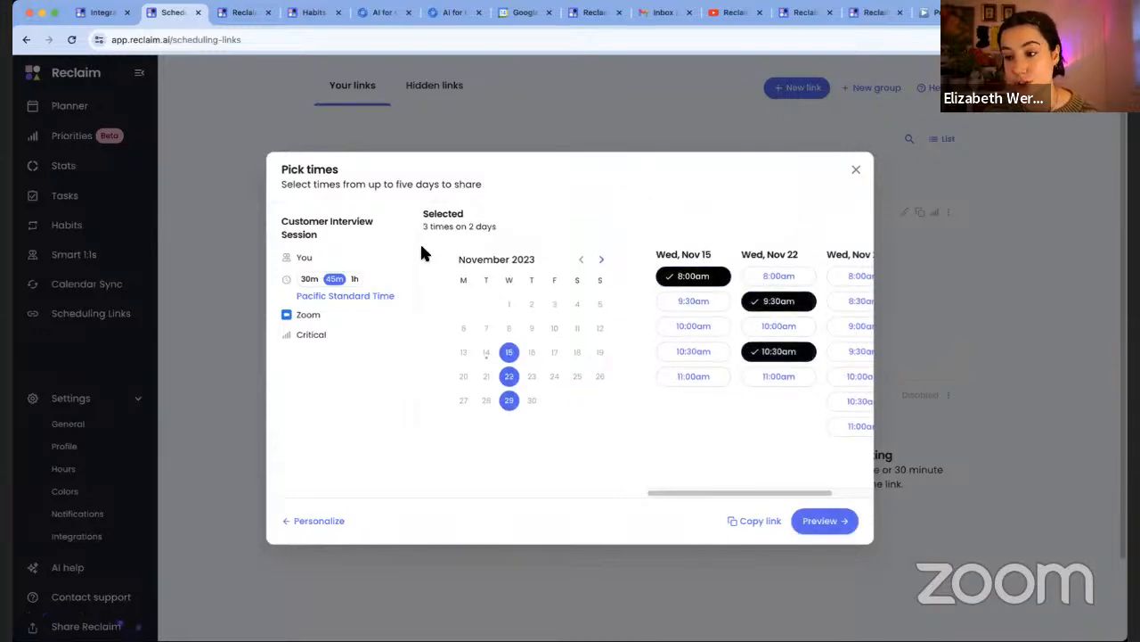
left_click(384, 12)
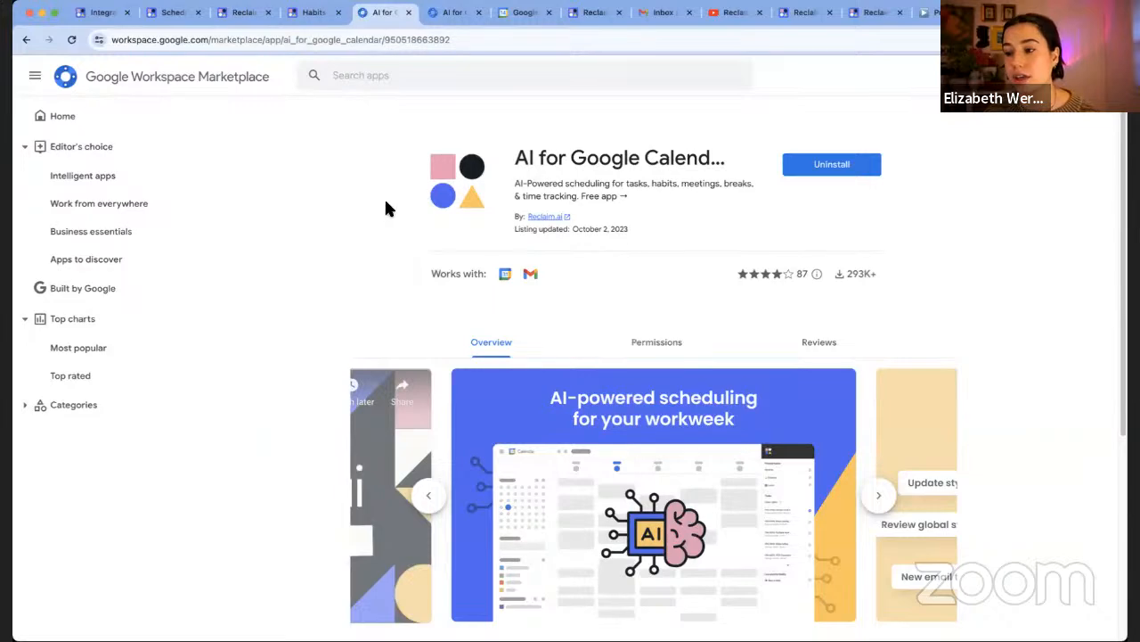
left_click(524, 12)
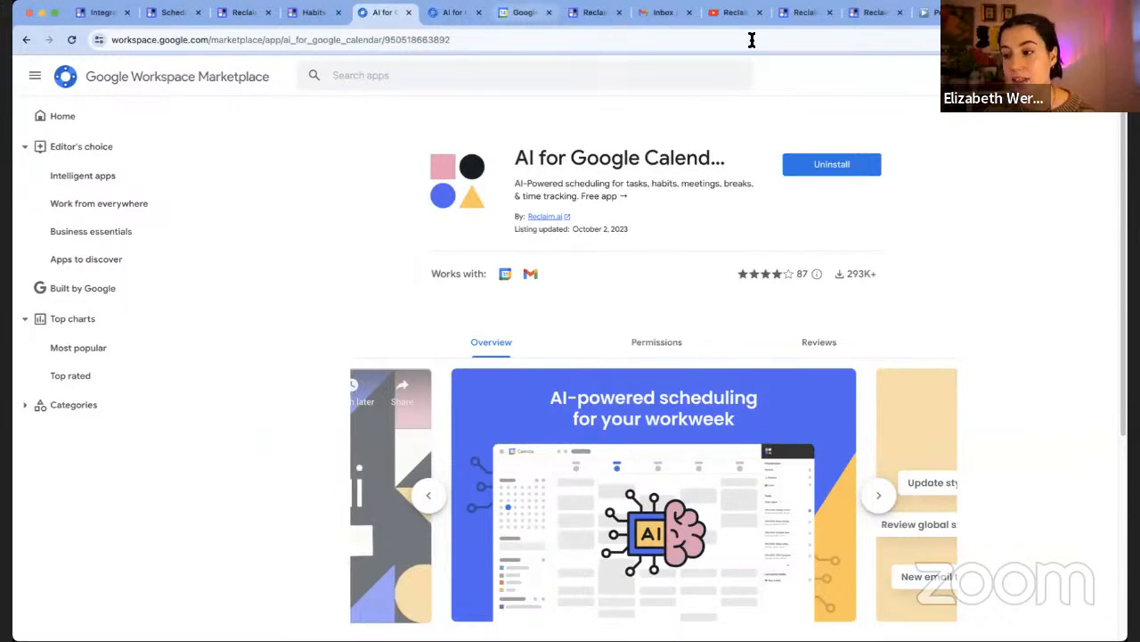
Show Reclaim's scheduling-link panel in a blank Gmail draft from the compose toolbar add-on
left_click(660, 14)
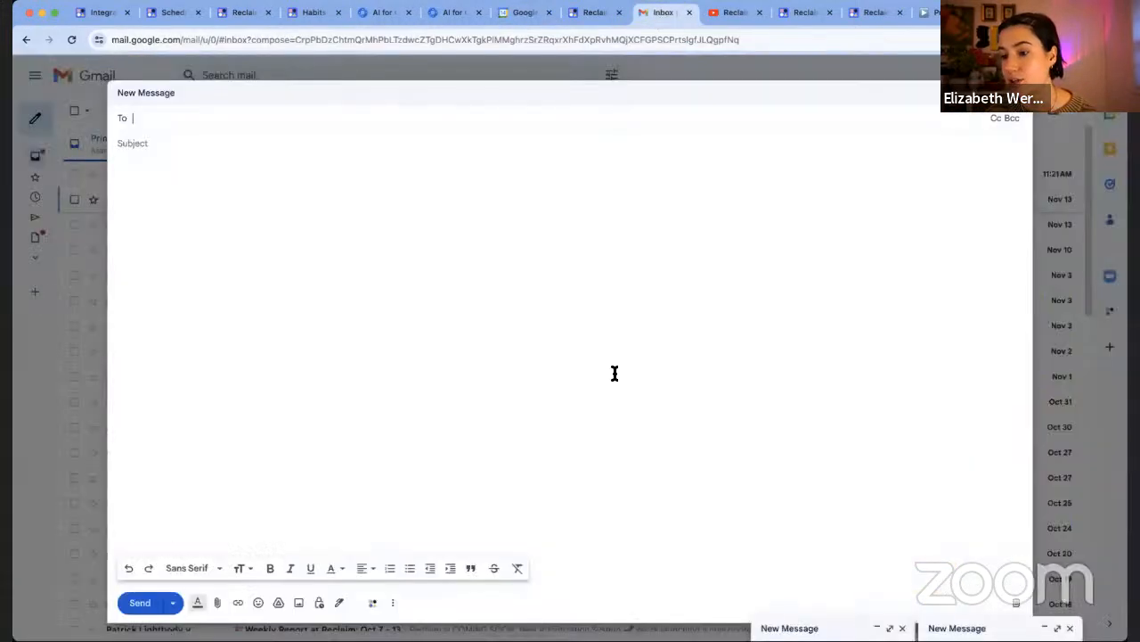
left_click(379, 438)
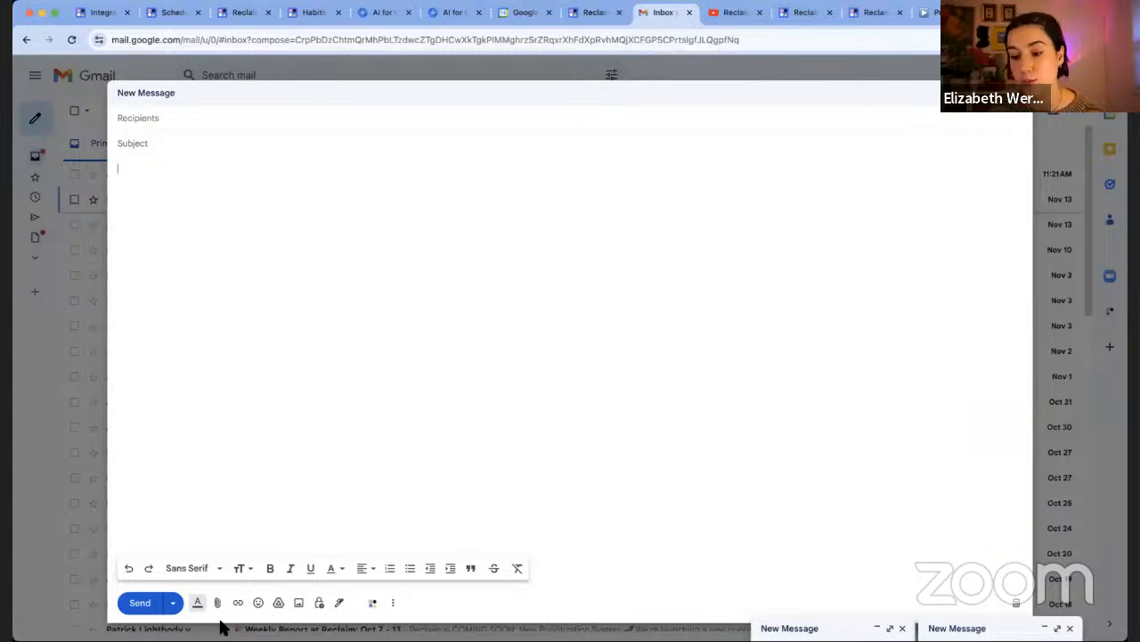
left_click(372, 602)
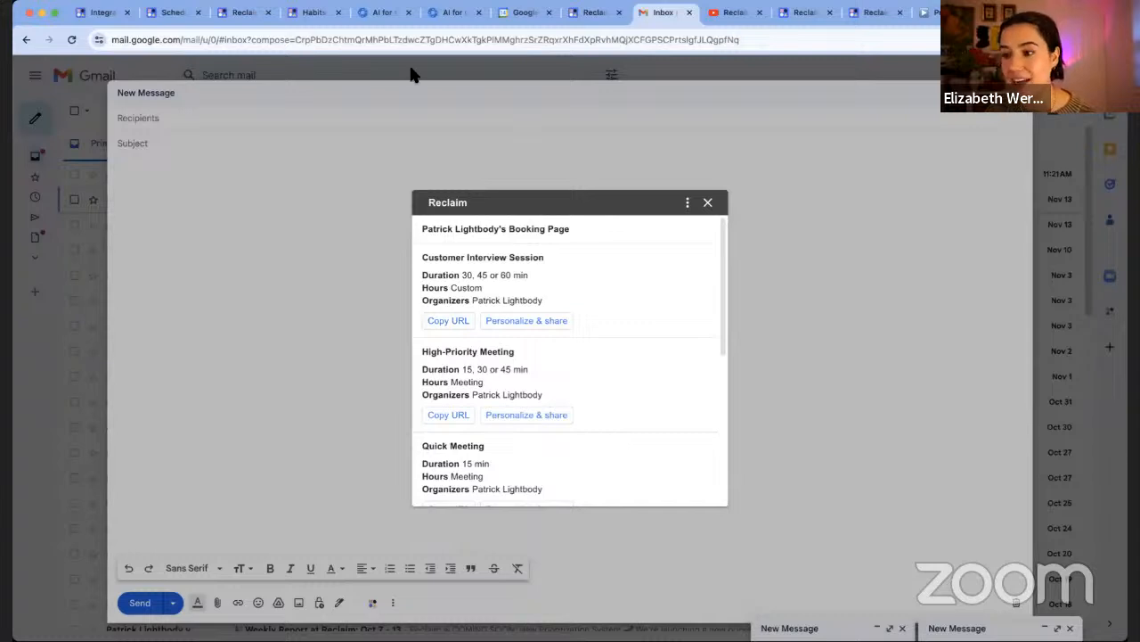
Go back to Reclaim and look over the six links on the Scheduling Links page
left_click(103, 12)
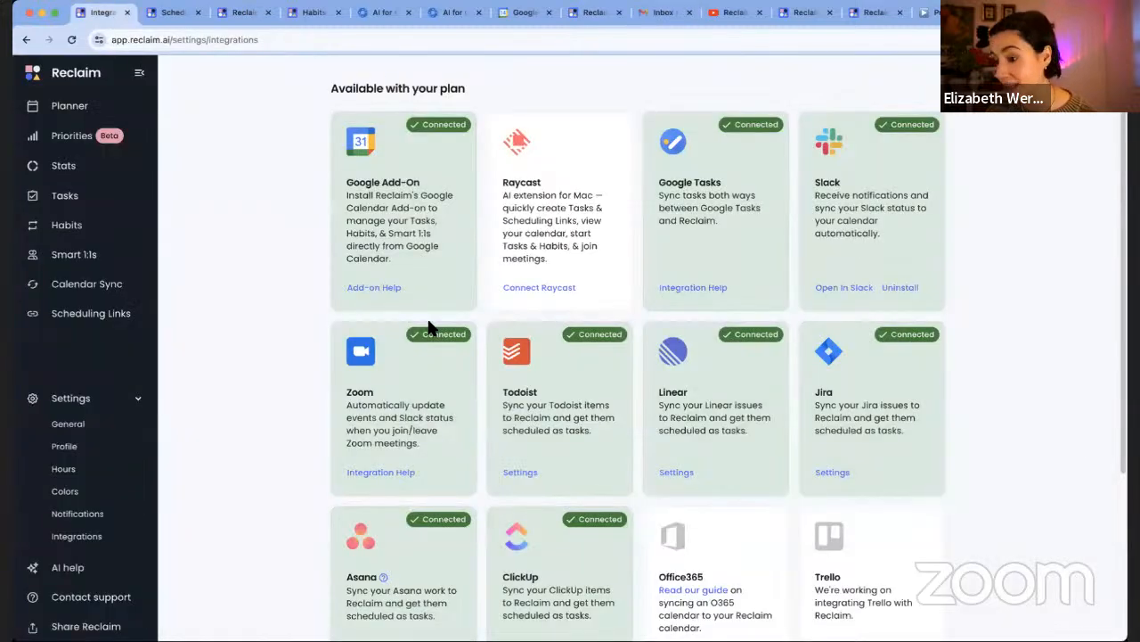
left_click(95, 319)
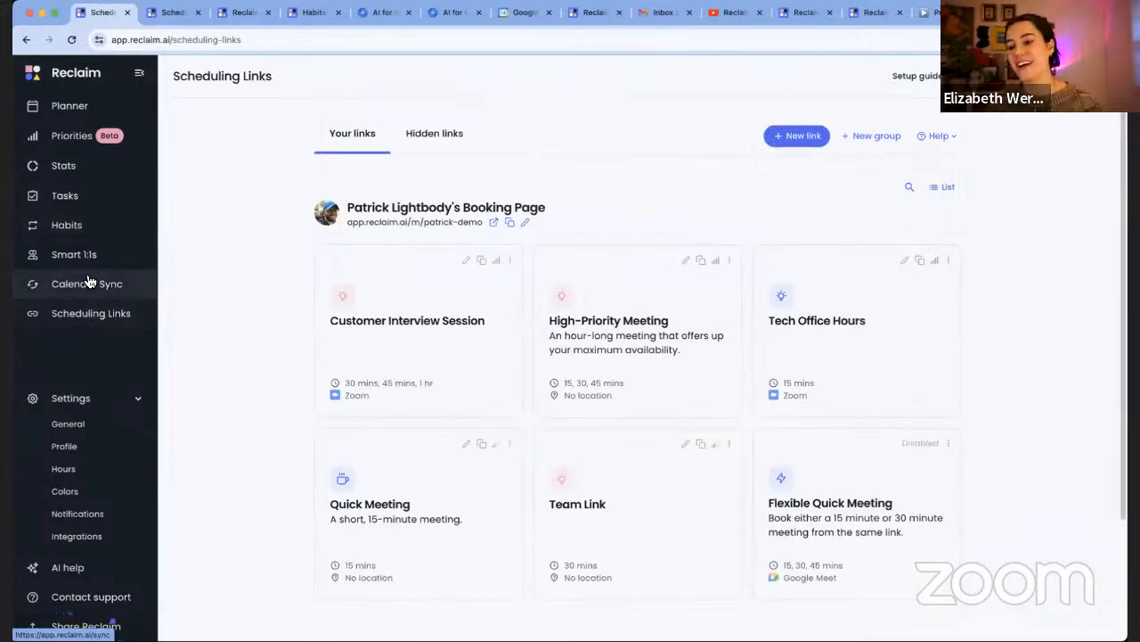
scroll(993, 276, "down", 3)
scroll(996, 278, "up", 3)
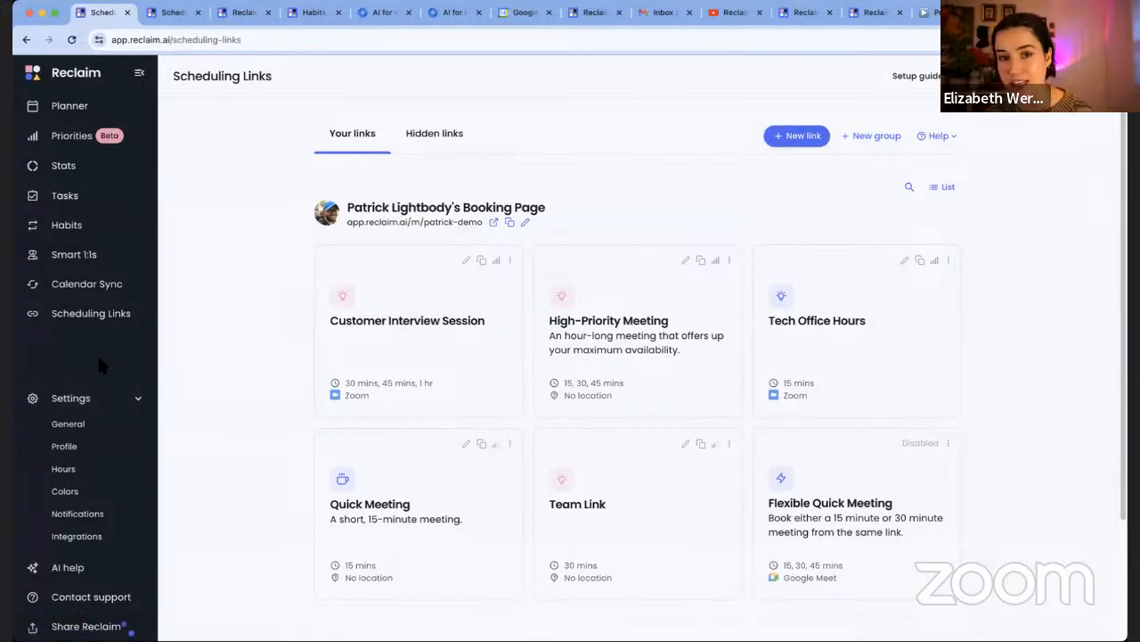
Review the Meeting and Personal Hours schedules in Hours settings, then view the Colors settings
left_click(89, 470)
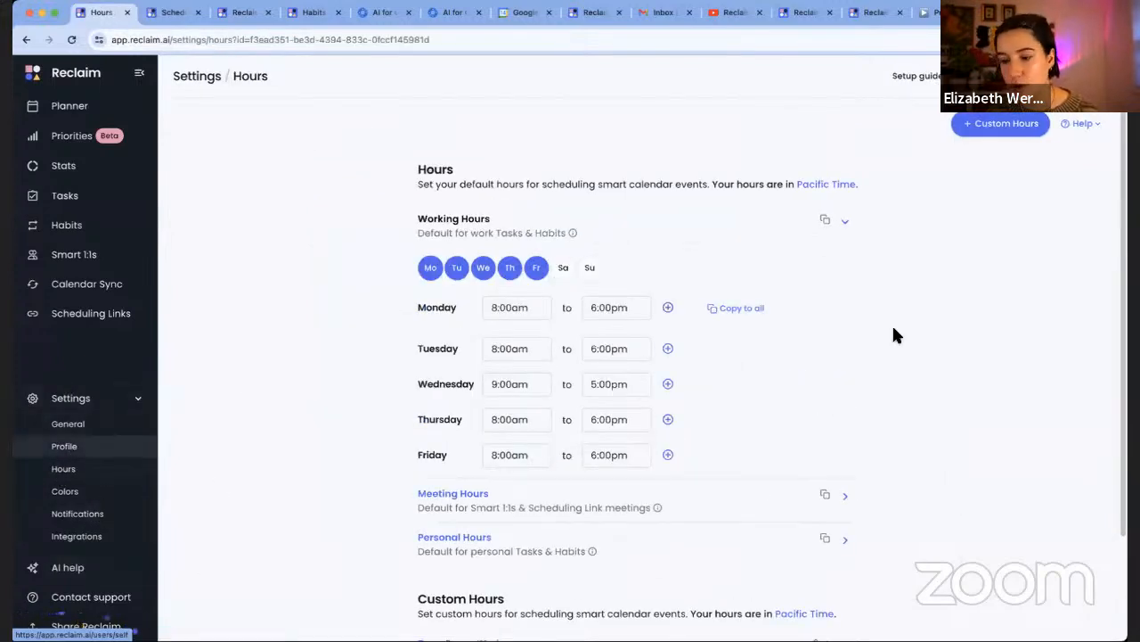
scroll(605, 401, "down", 2)
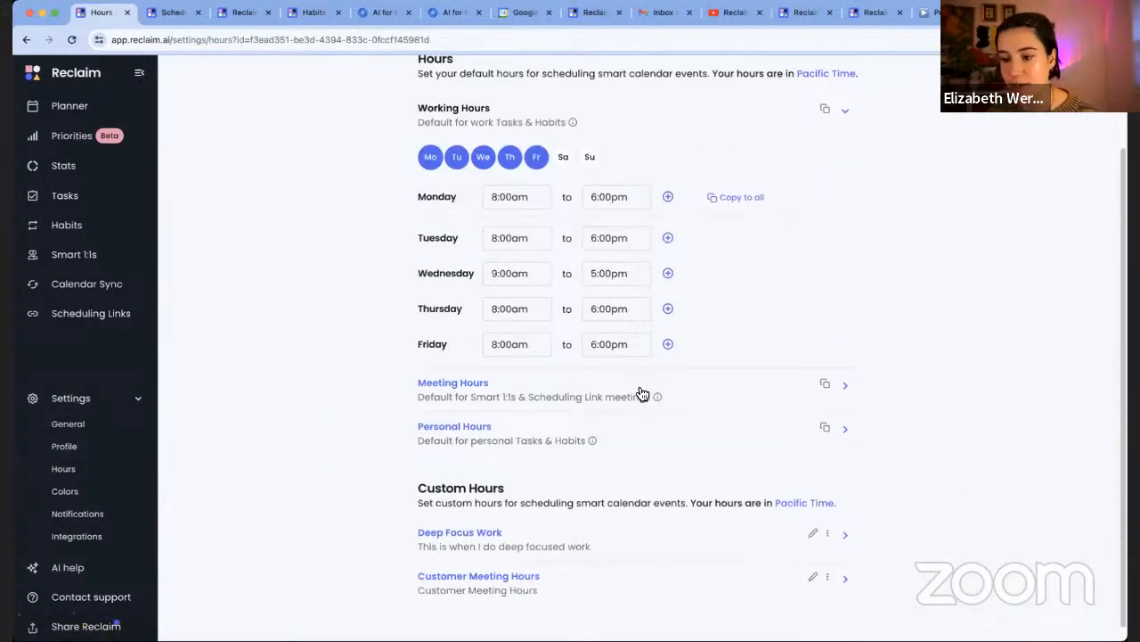
left_click(611, 382)
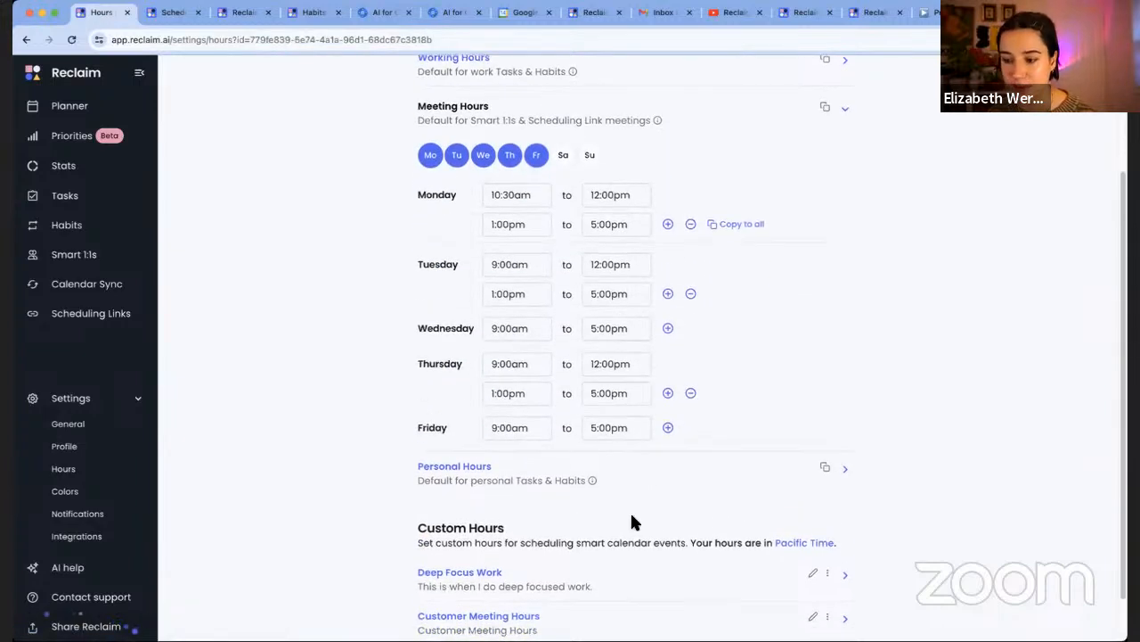
left_click(614, 471)
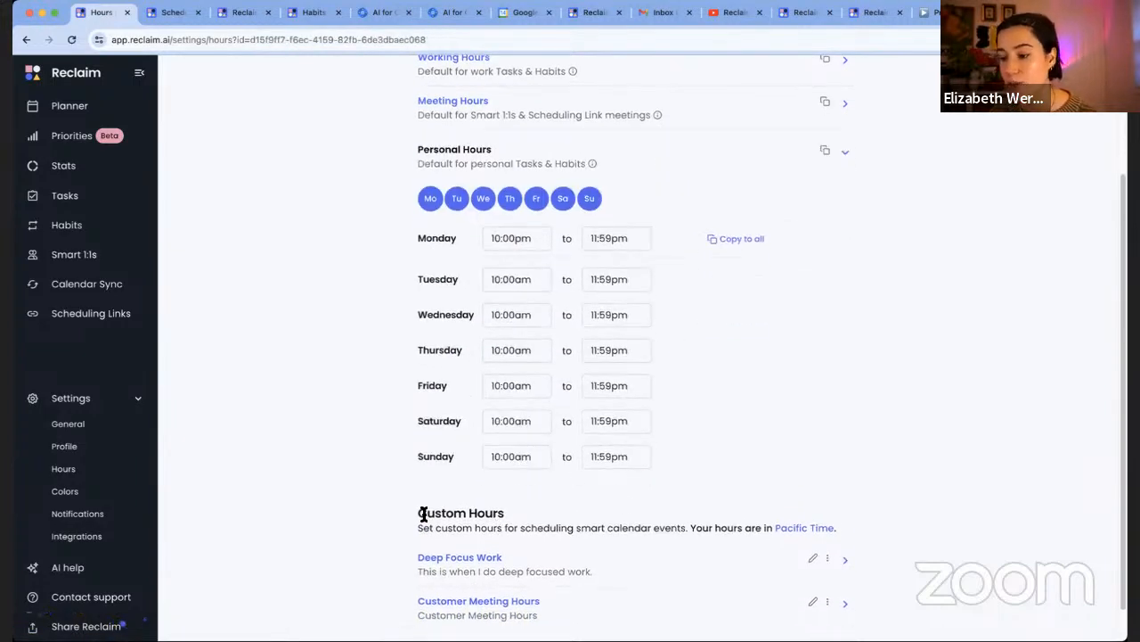
scroll(423, 516, "down", 1)
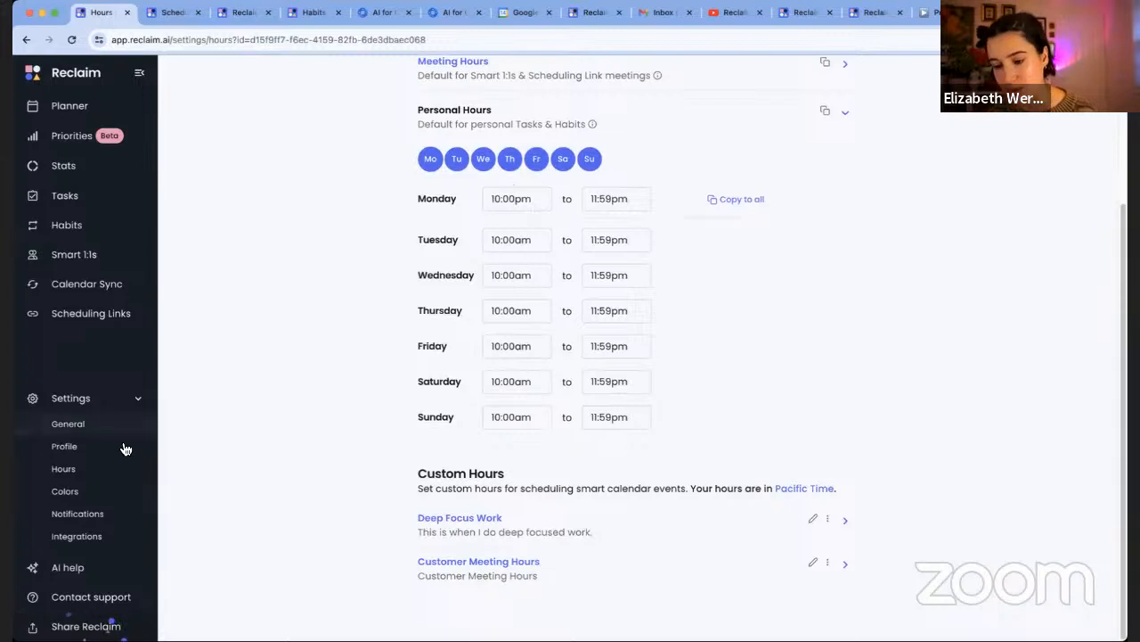
left_click(110, 493)
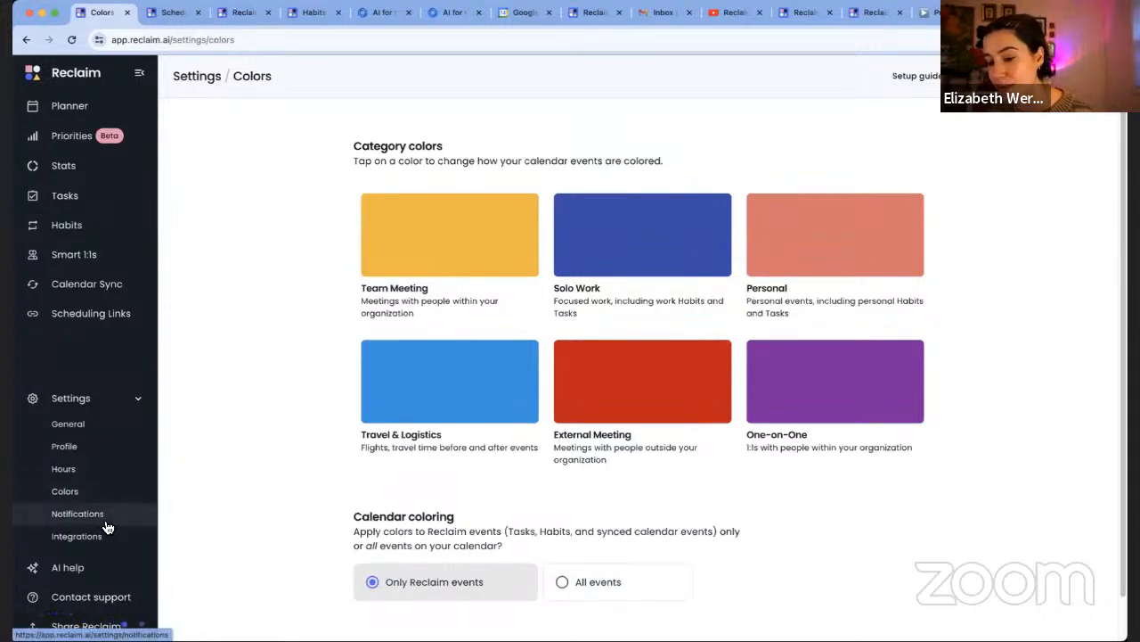
In General settings, expand 'Add travel time before & after events', leaving it switched off
left_click(86, 447)
left_click(84, 425)
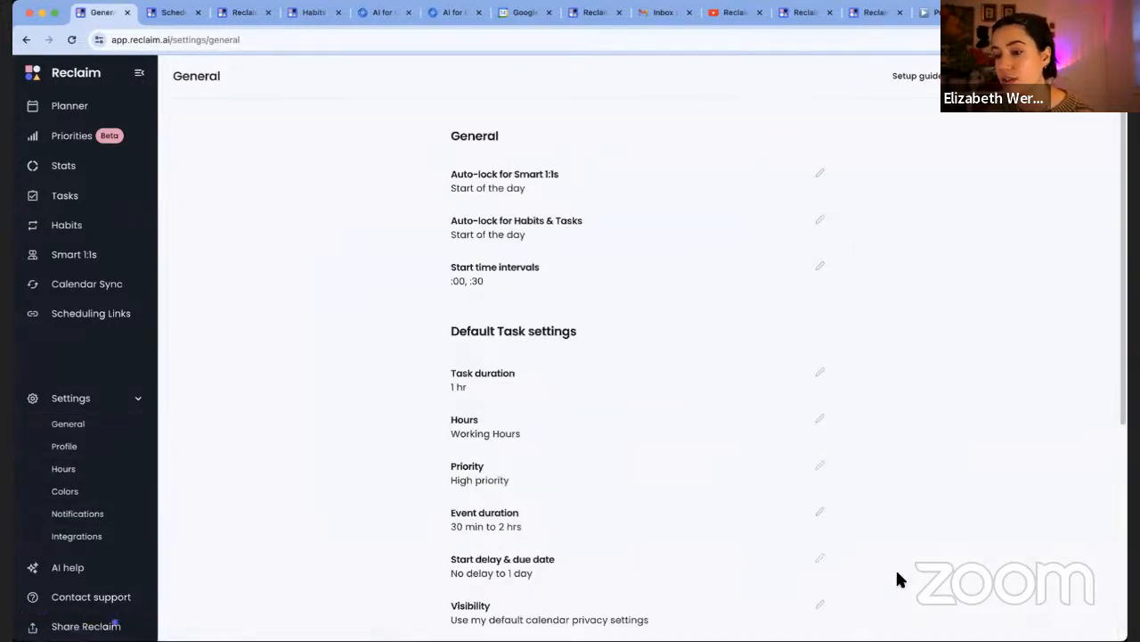
scroll(895, 579, "down", 2)
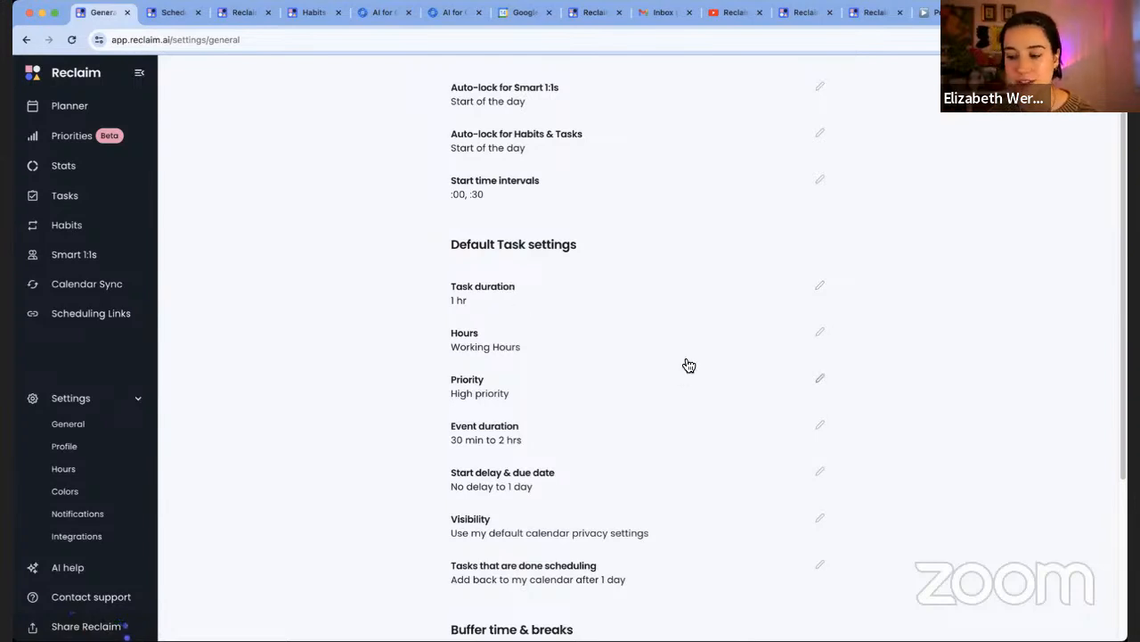
scroll(909, 385, "down", 2)
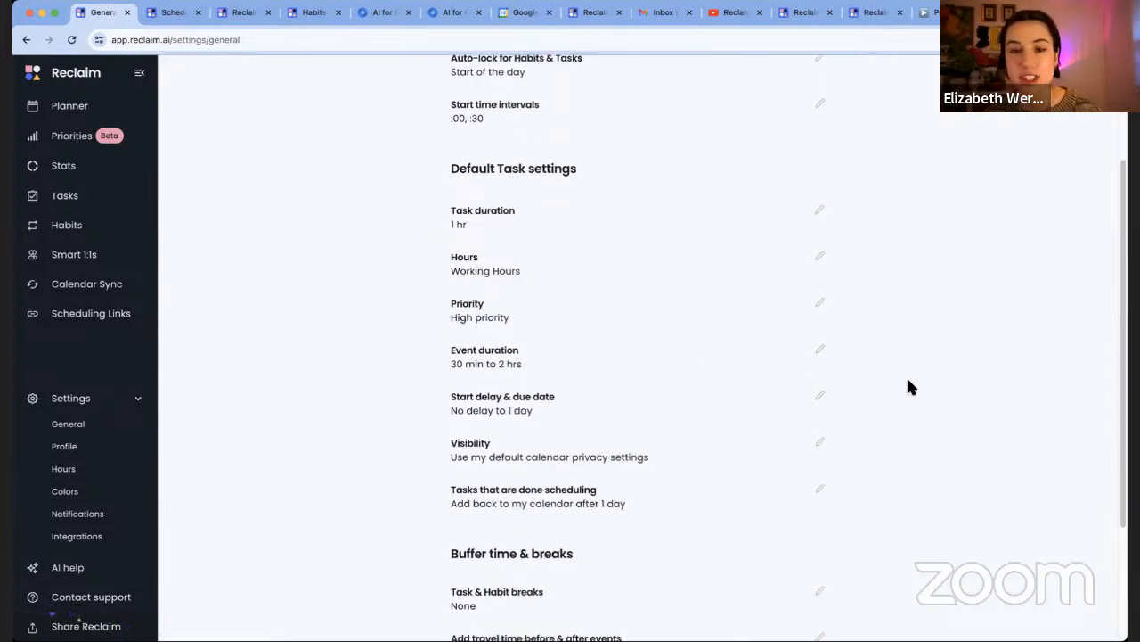
scroll(869, 444, "down", 1)
scroll(713, 508, "down", 3)
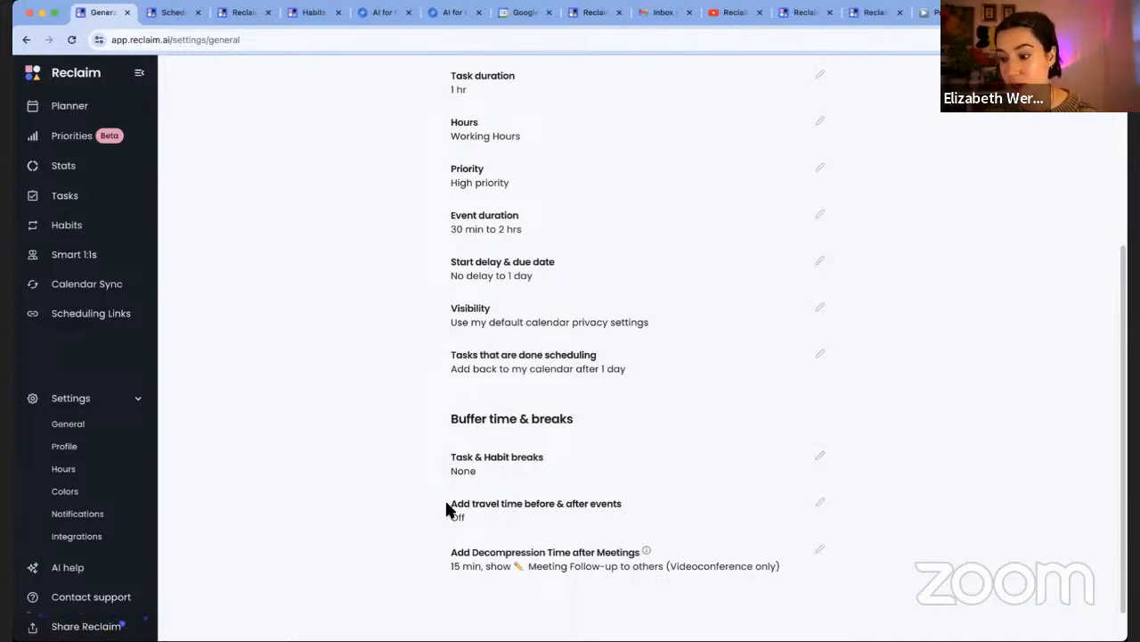
left_click(471, 517)
left_click(472, 516)
left_click(471, 517)
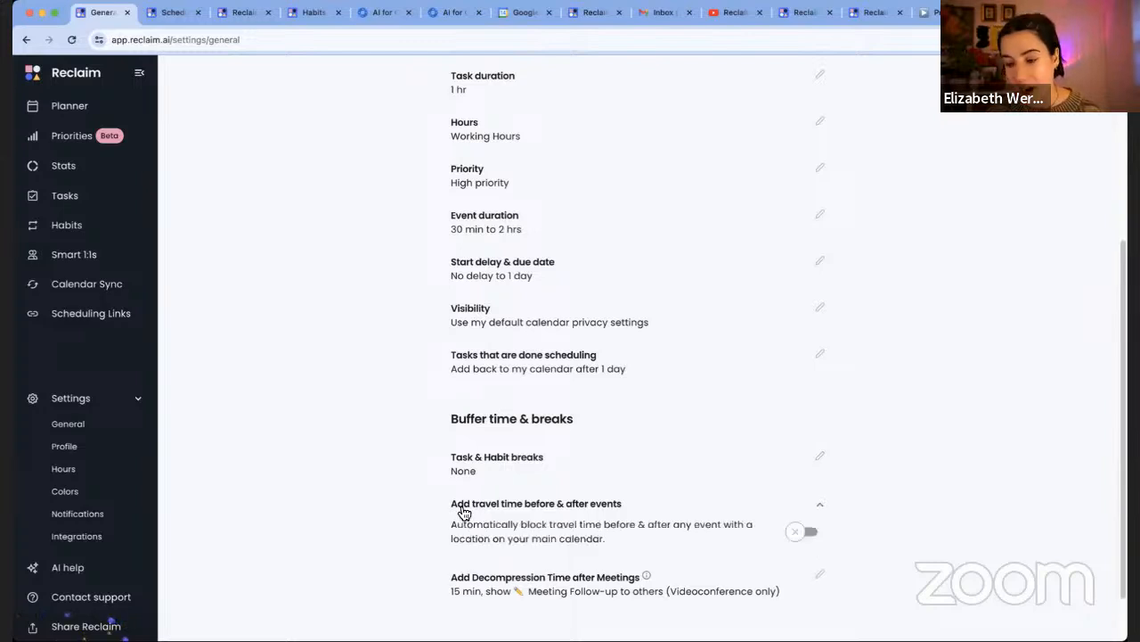
scroll(365, 452, "down", 2)
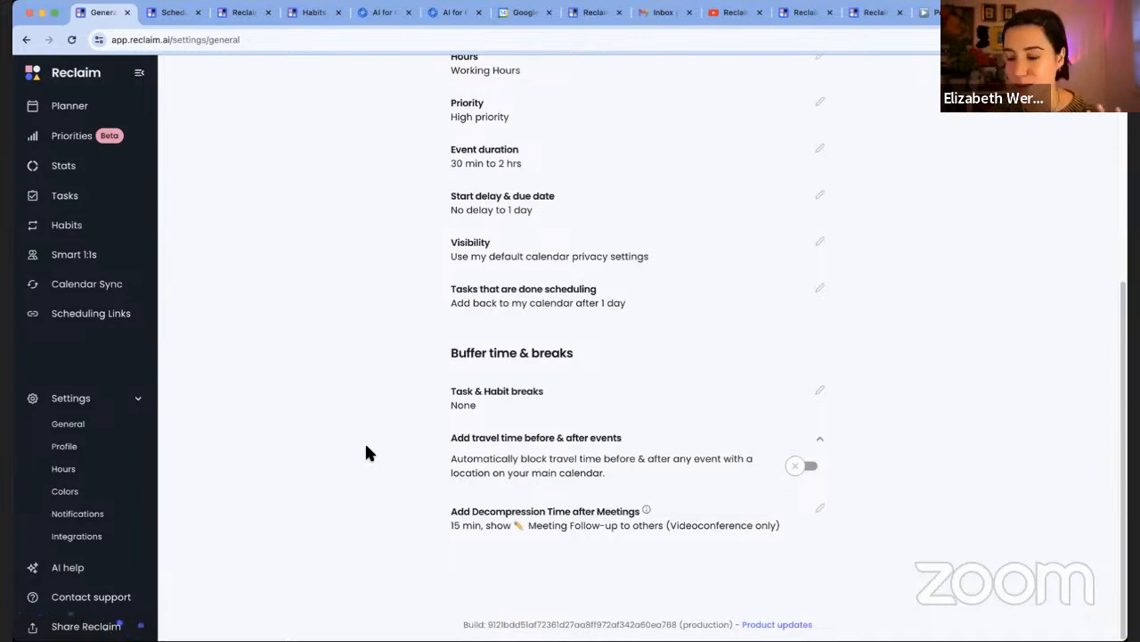
Expand and scroll through the decompression-after-meetings options, then view the Calendar Sync page
left_click(539, 530)
scroll(587, 554, "down", 3)
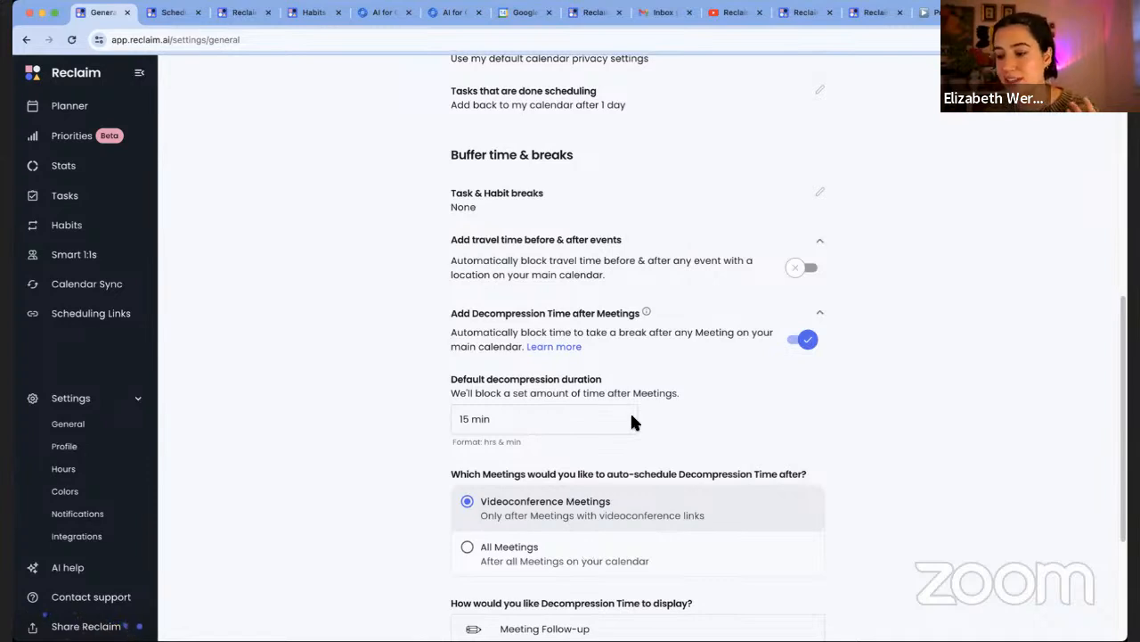
scroll(644, 423, "down", 1)
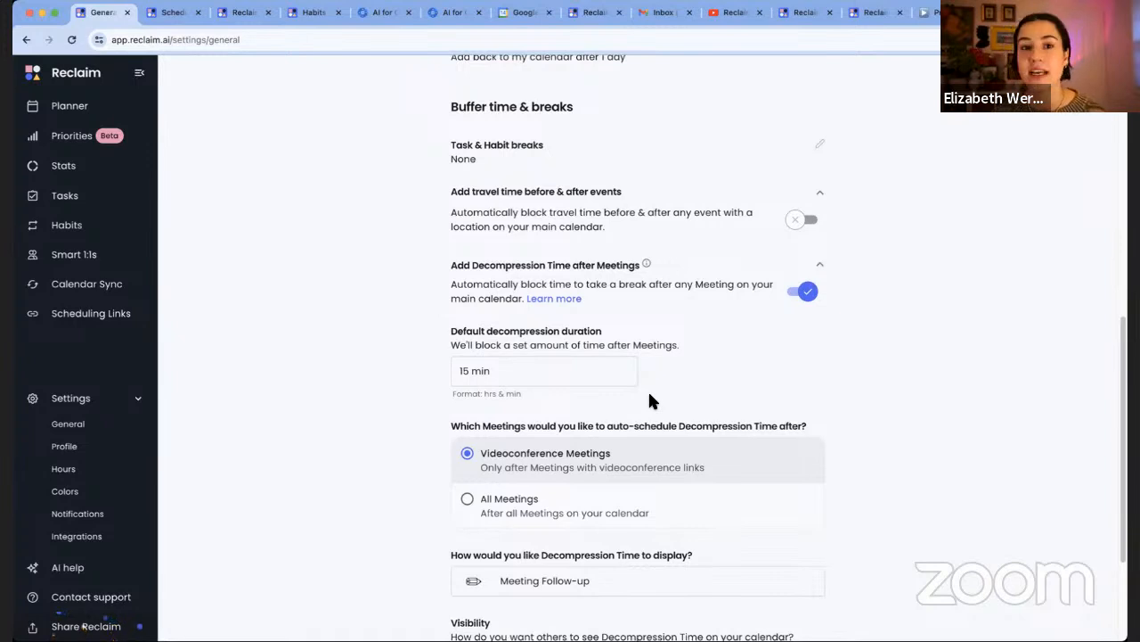
scroll(720, 415, "down", 1)
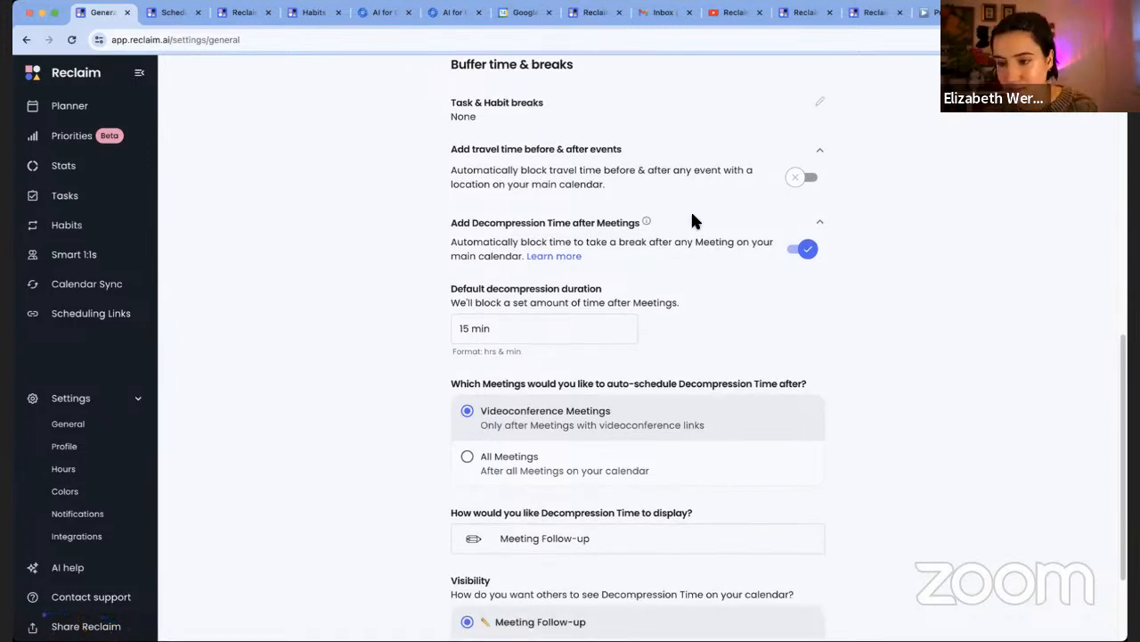
scroll(670, 236, "down", 2)
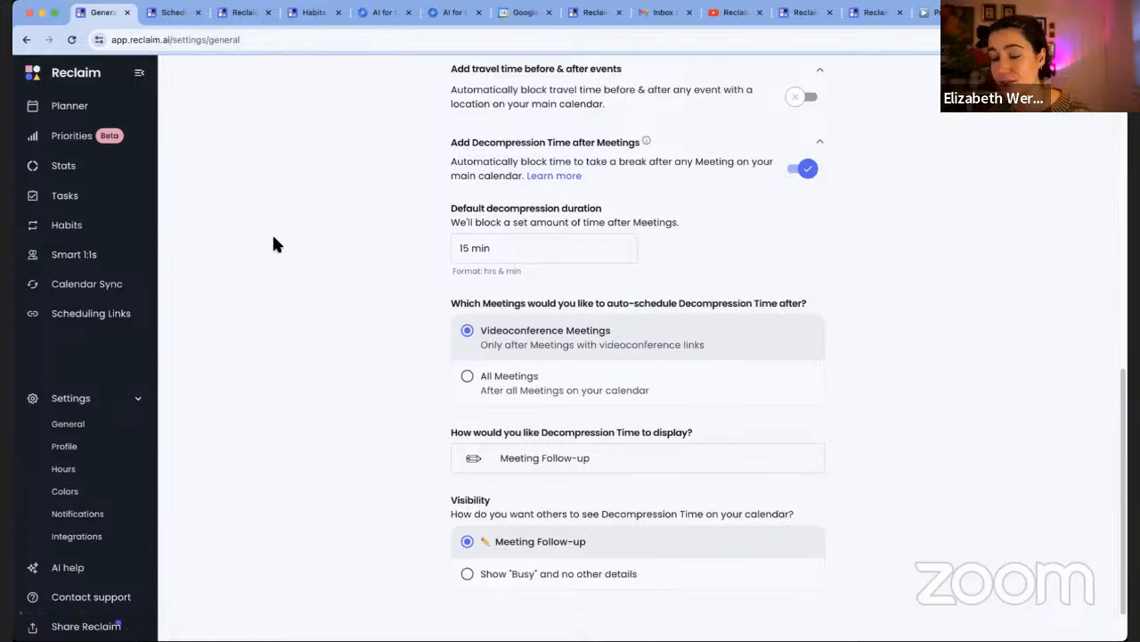
left_click(85, 285)
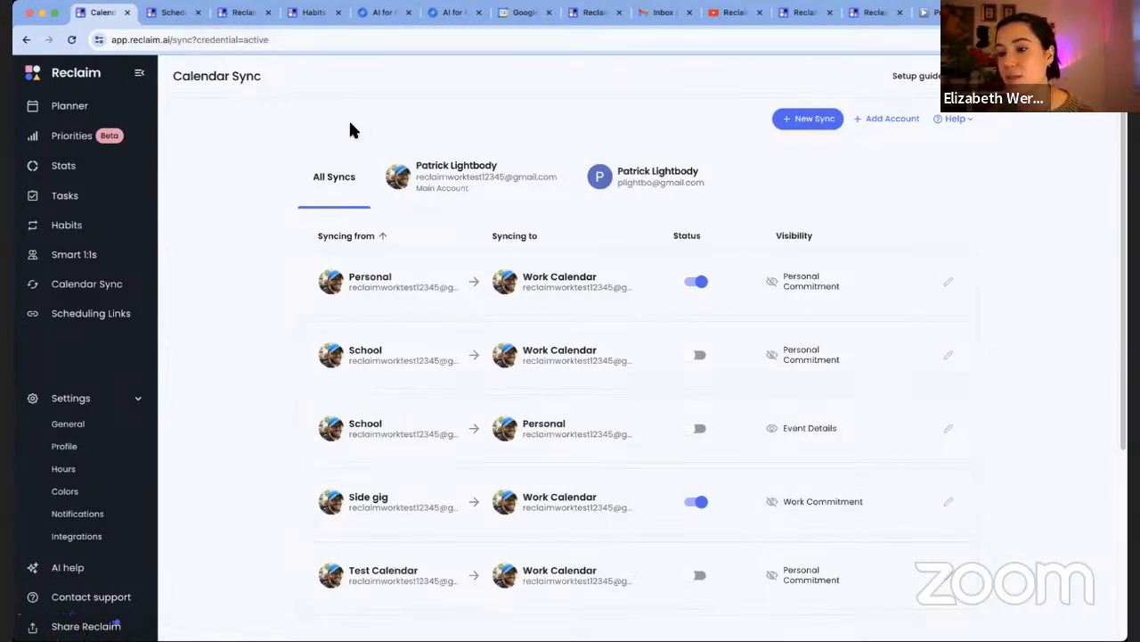
Check setup guide progress, collapsing 'Customize your calendar', then view Priorities and its Tasks help doc
left_click(904, 77)
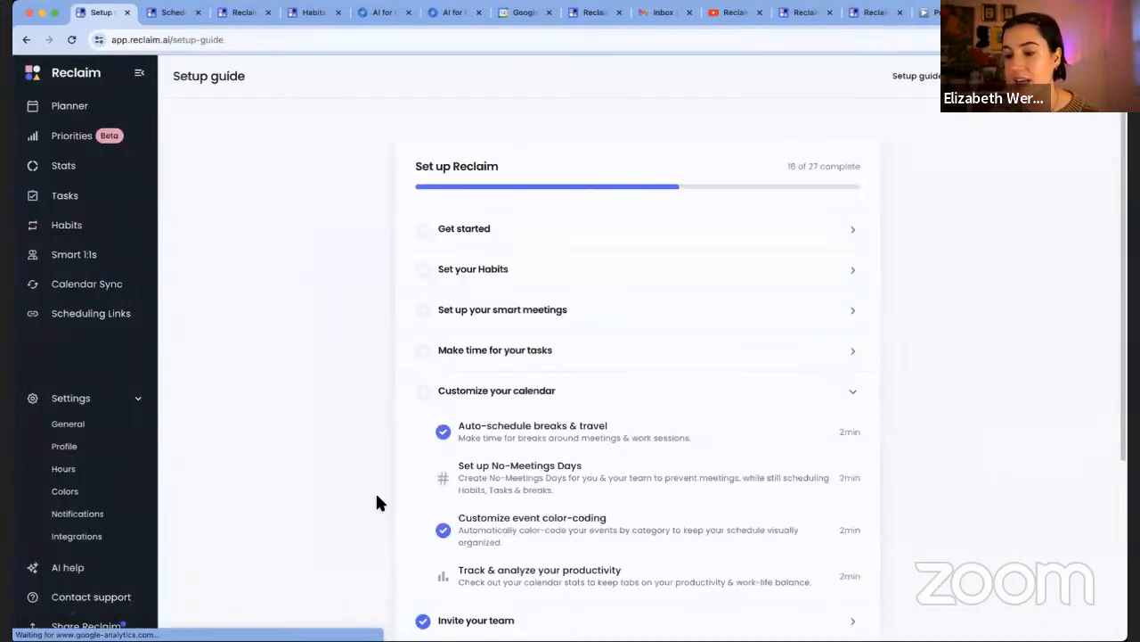
scroll(700, 504, "down", 3)
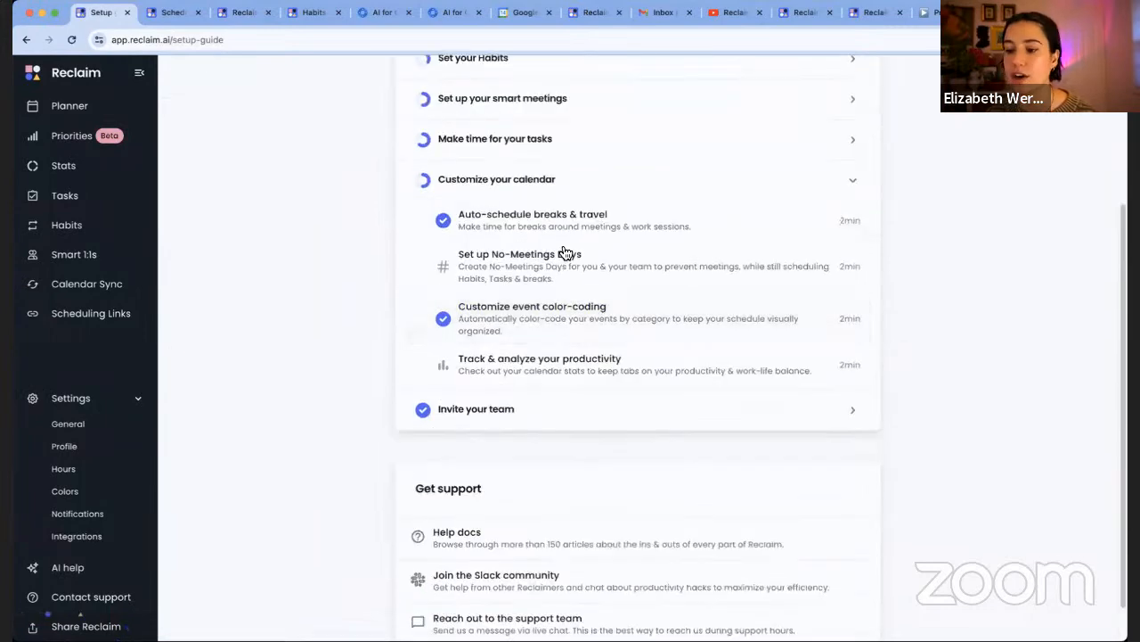
scroll(571, 247, "up", 1)
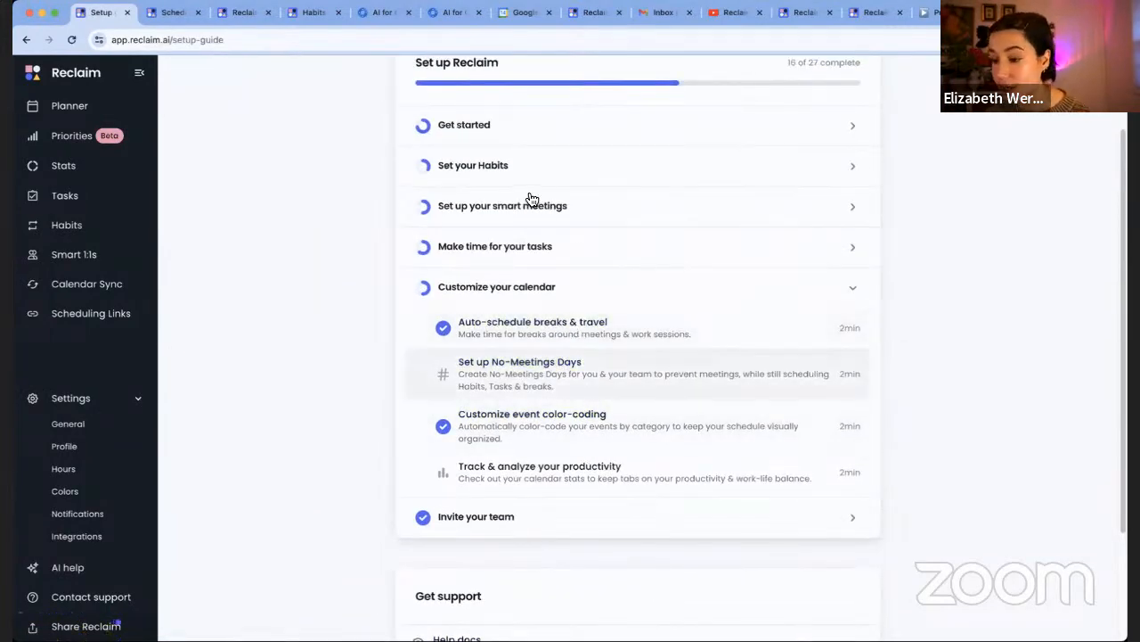
left_click(483, 299)
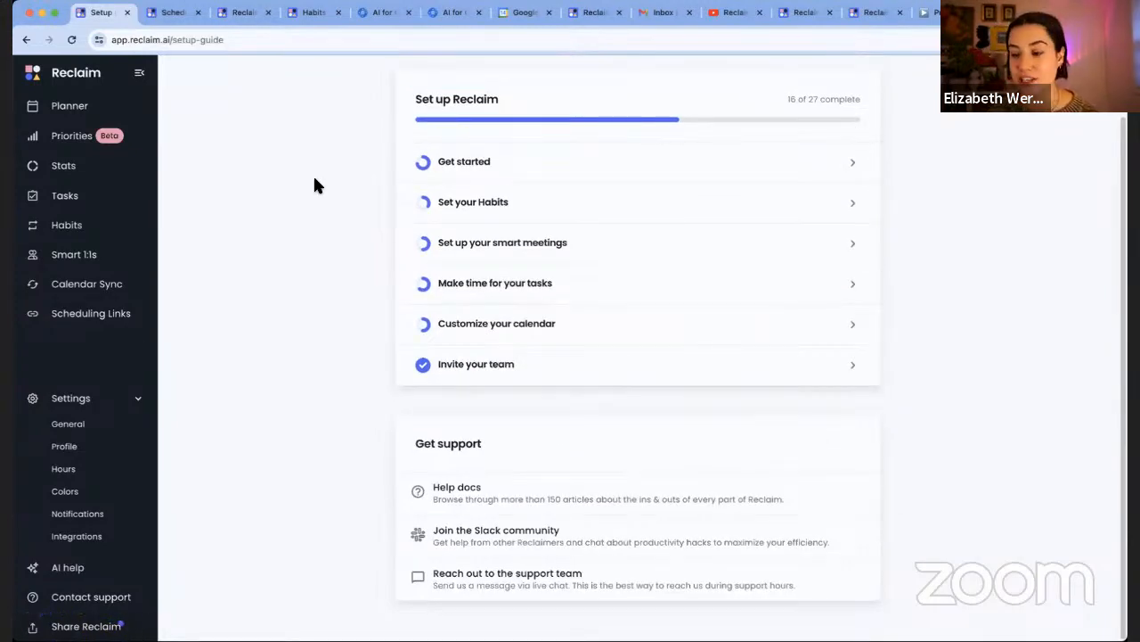
scroll(314, 184, "up", 1)
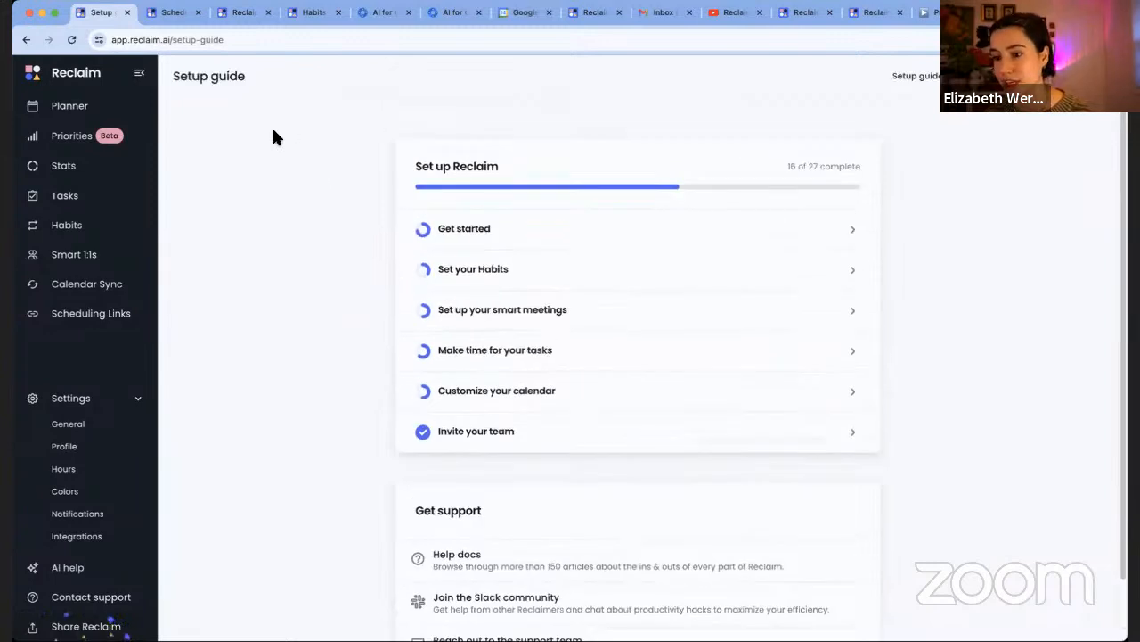
left_click(96, 140)
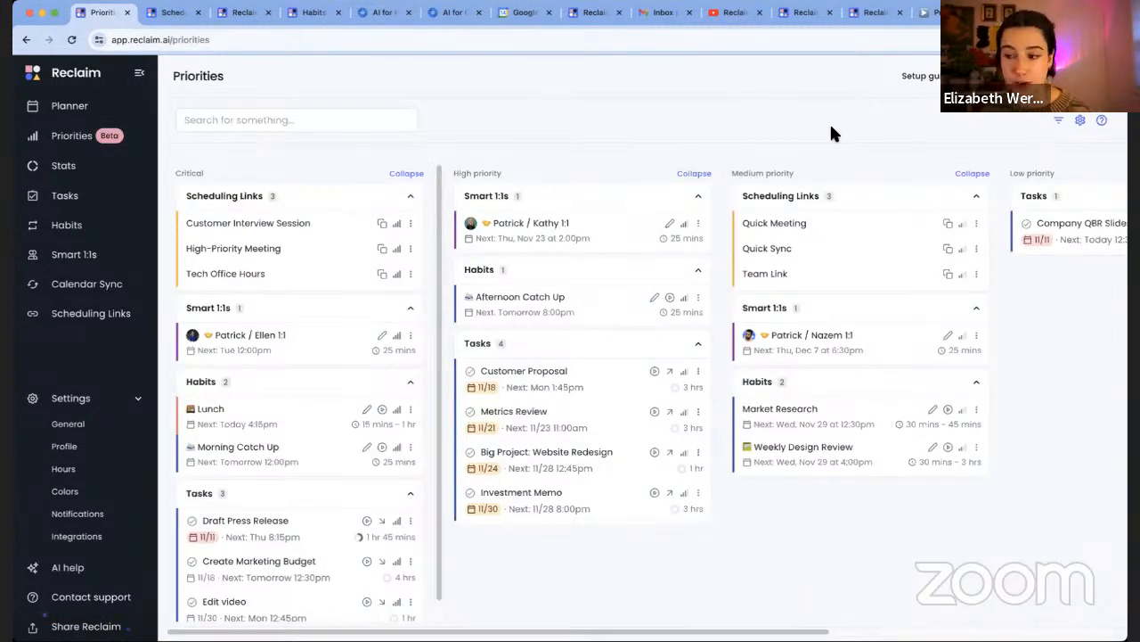
left_click(925, 12)
Go up to the 'Reclaim.ai Priorities overview' doc, then switch to the Reclaim AI YouTube channel
scroll(659, 309, "up", 10)
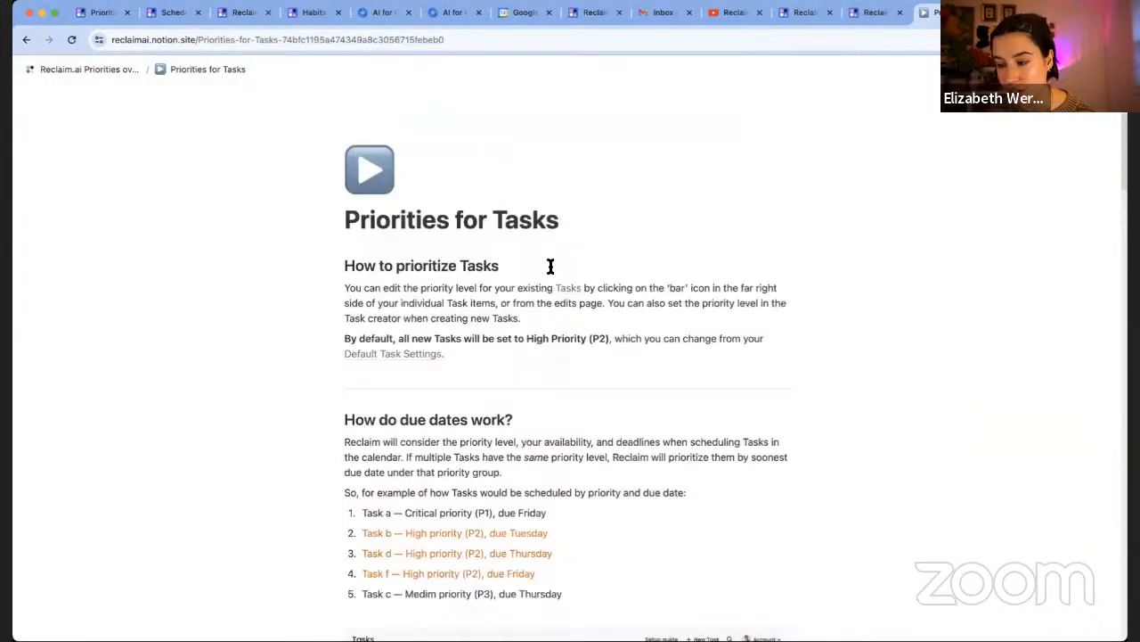
left_click(80, 72)
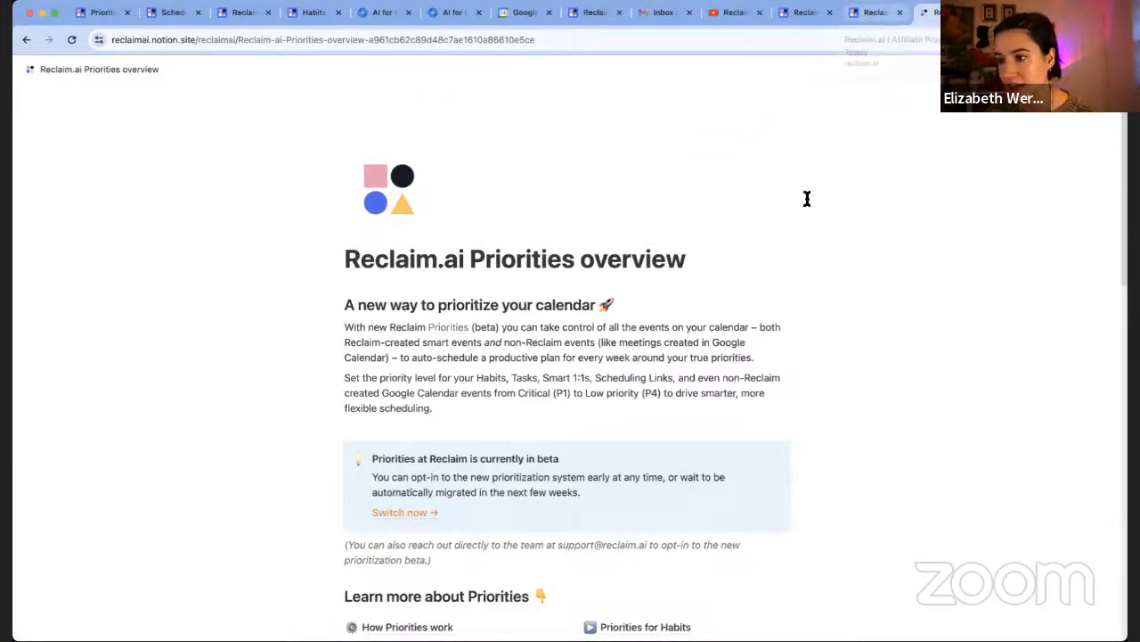
left_click(727, 12)
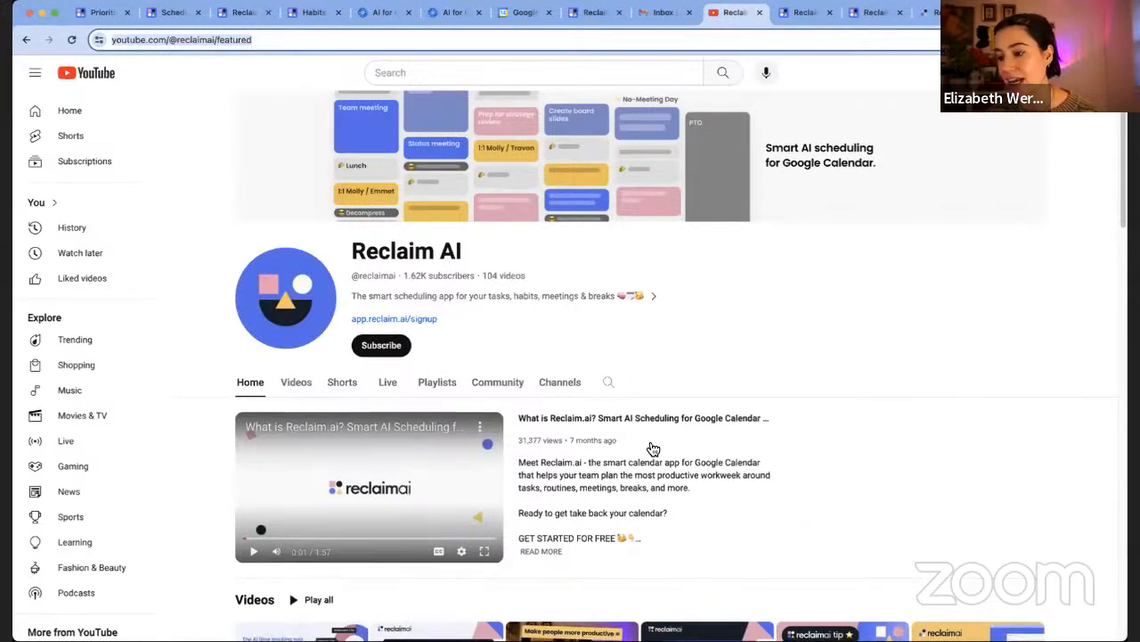
View the Reclaim AI channel's Videos and Live demo streams, then go to the Reclaim.ai Help Center
scroll(650, 441, "down", 2)
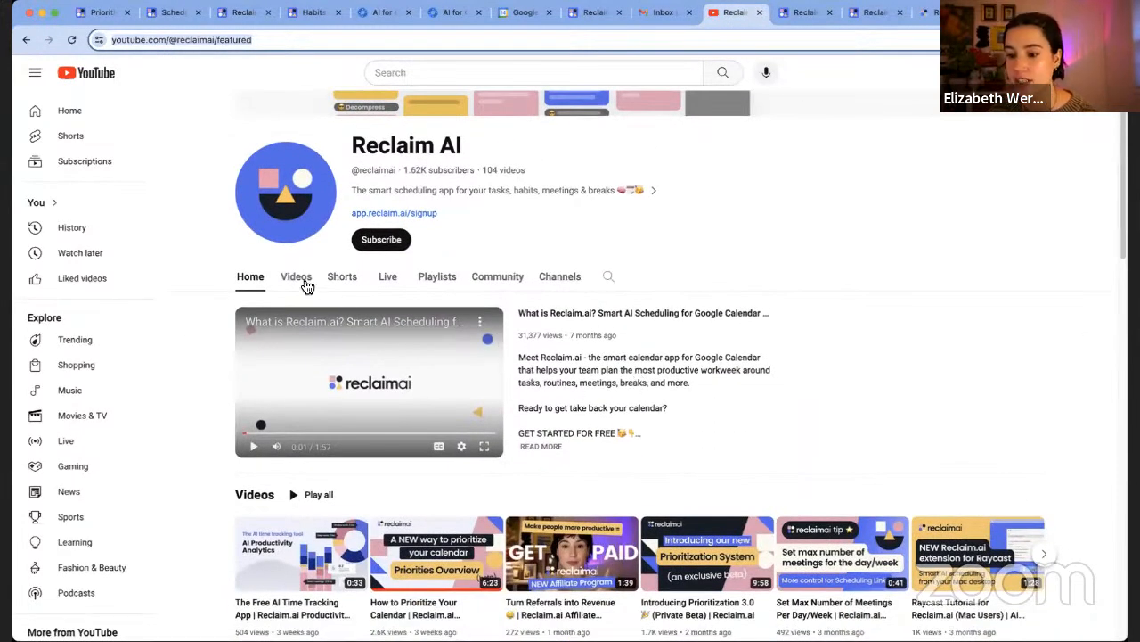
left_click(302, 281)
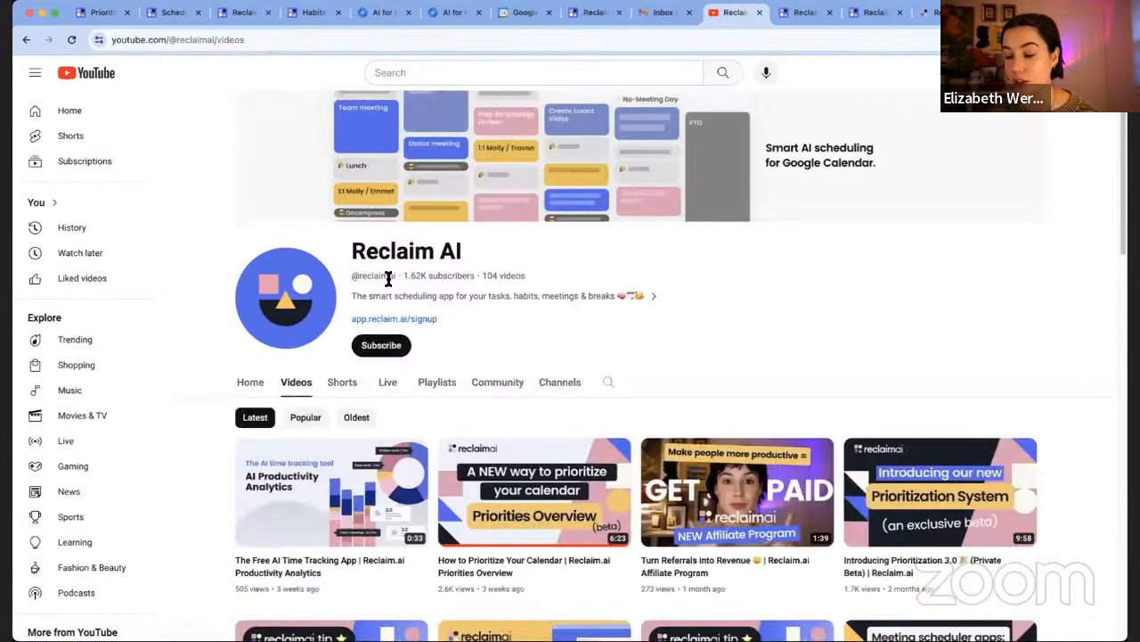
left_click(387, 388)
scroll(530, 403, "down", 1)
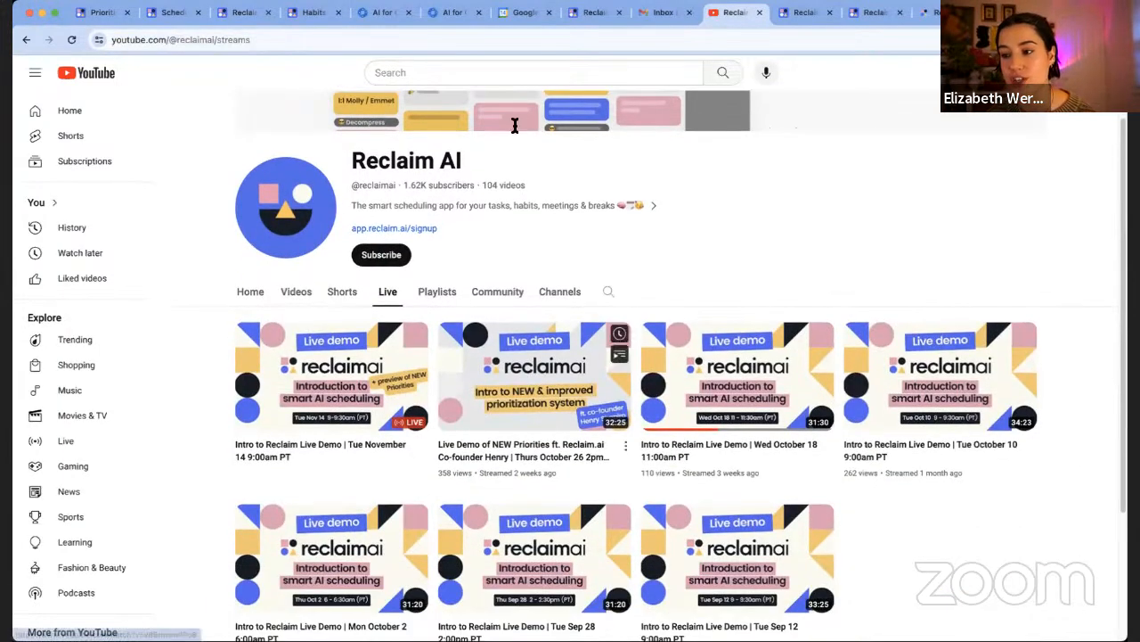
left_click(802, 13)
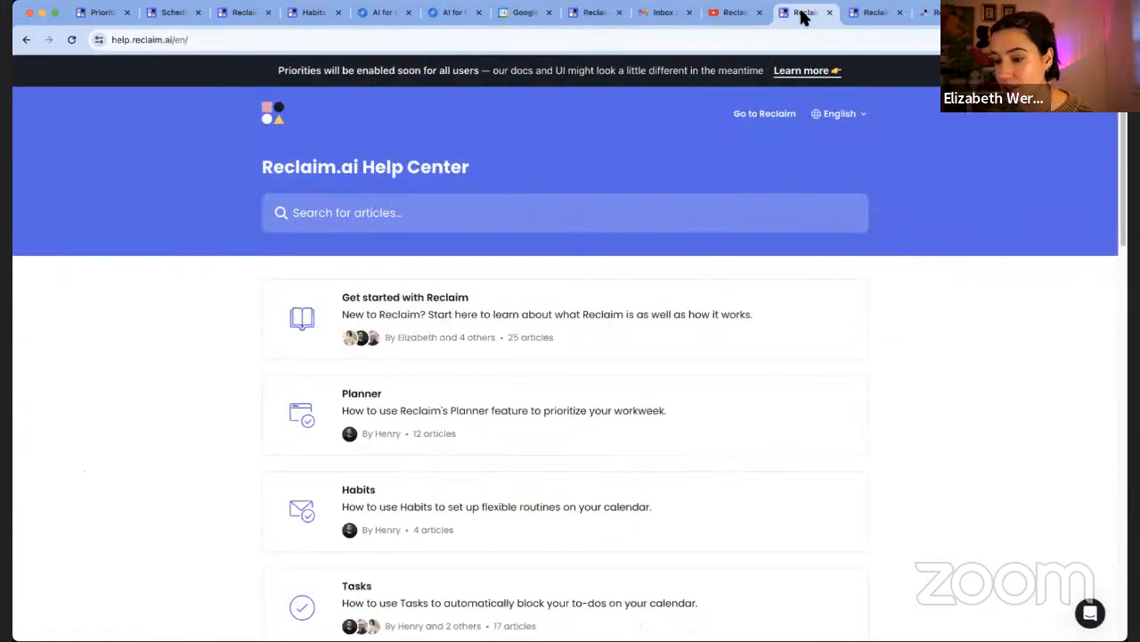
Return to the Reclaim Priorities board and bring up the Contact support chat widget
scroll(813, 220, "down", 2)
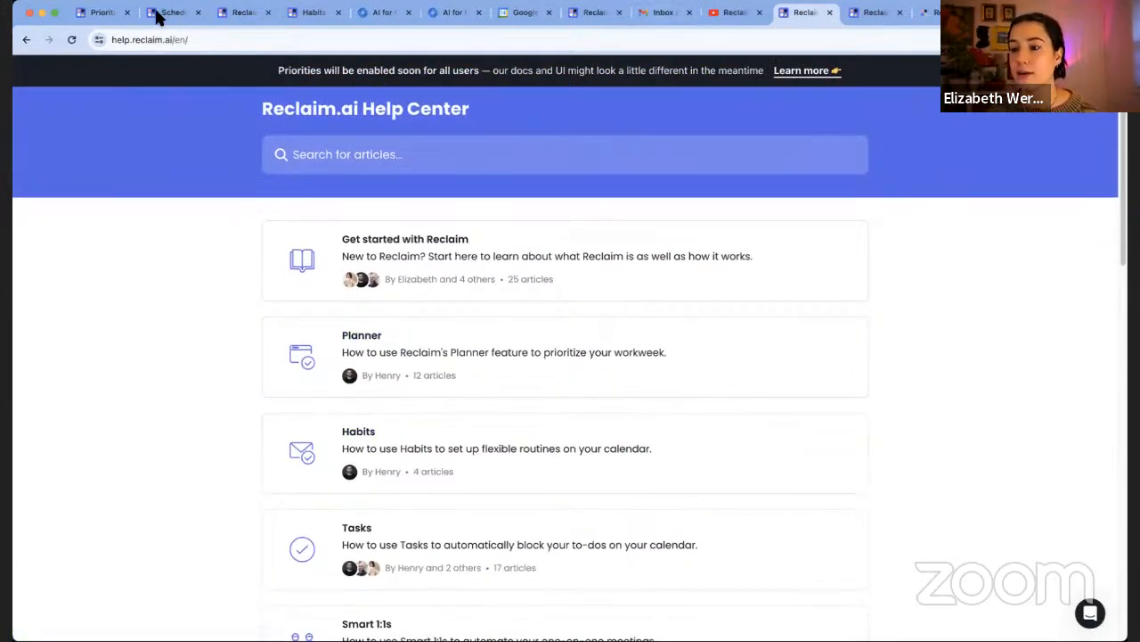
left_click(94, 13)
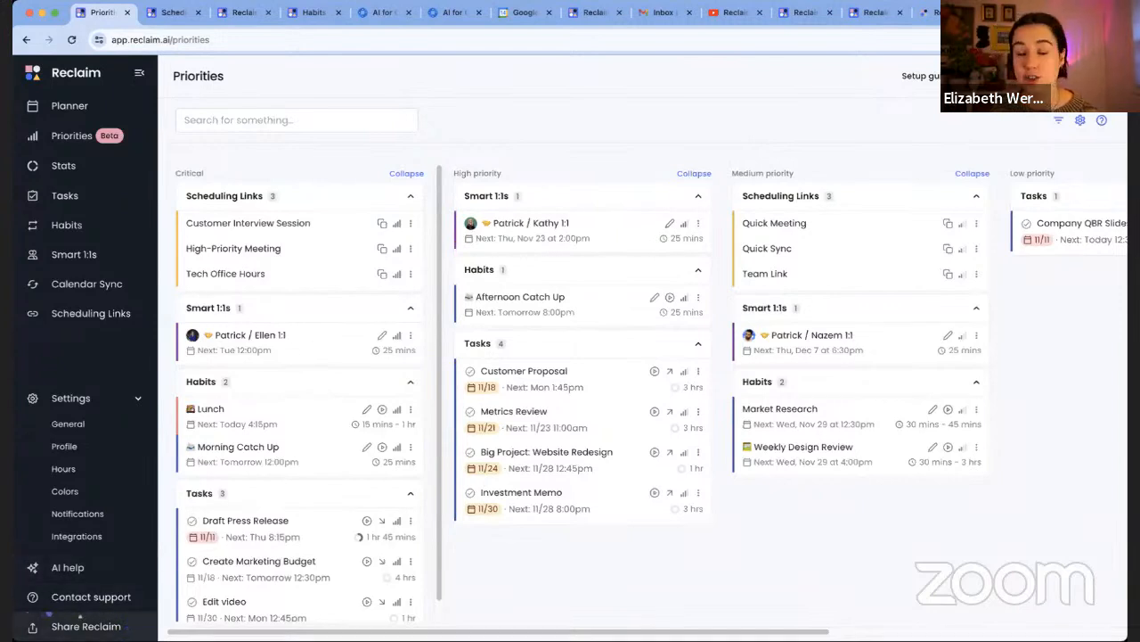
left_click(105, 597)
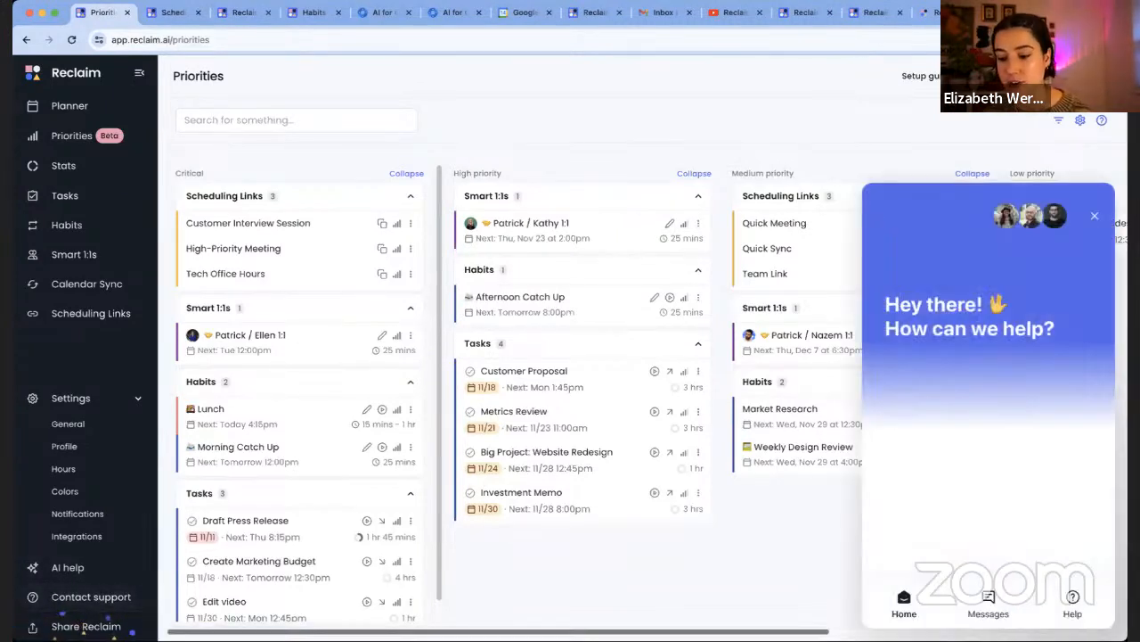